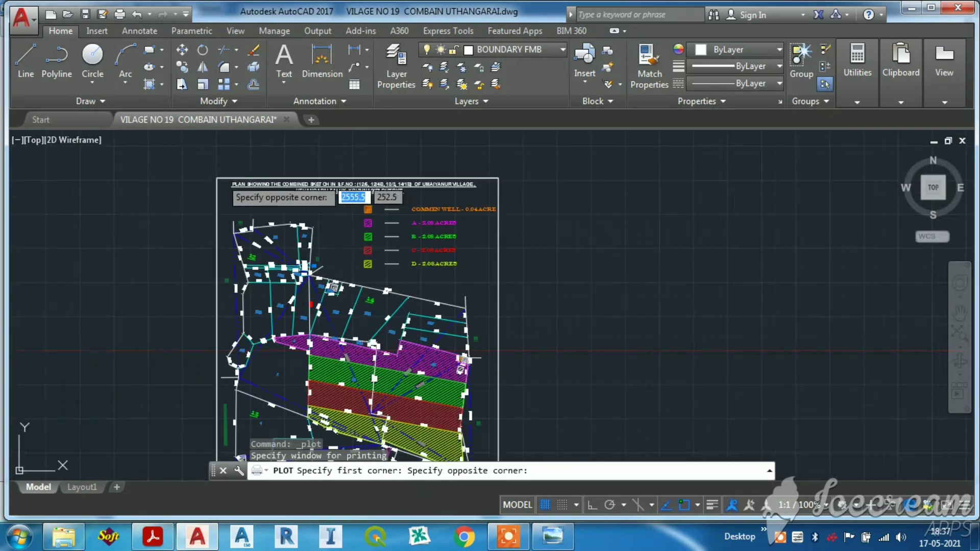
Define the plot window around the sketch's border and try fixed plot scales 1:1000 and 1:2 instead of Fit to paper
scroll(323, 268, "up", 6)
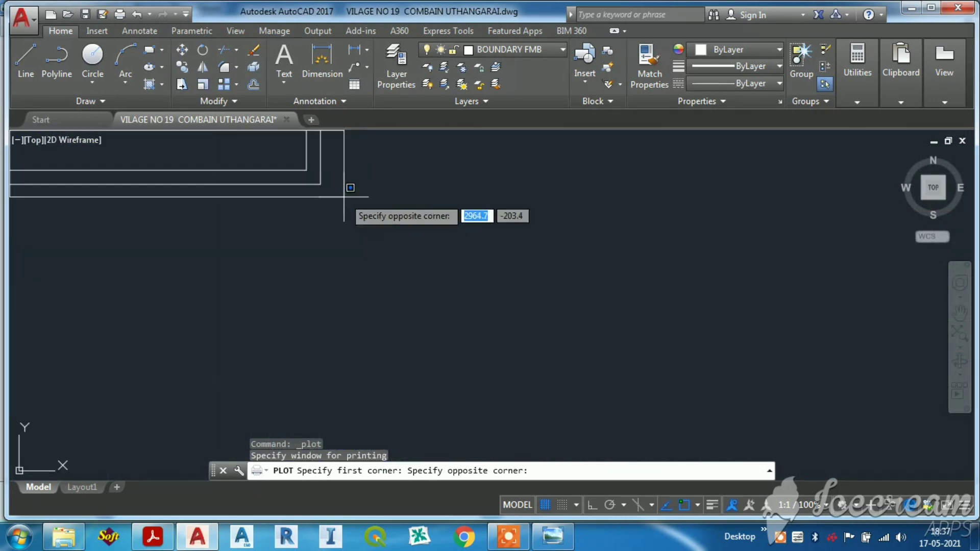
left_click(327, 181)
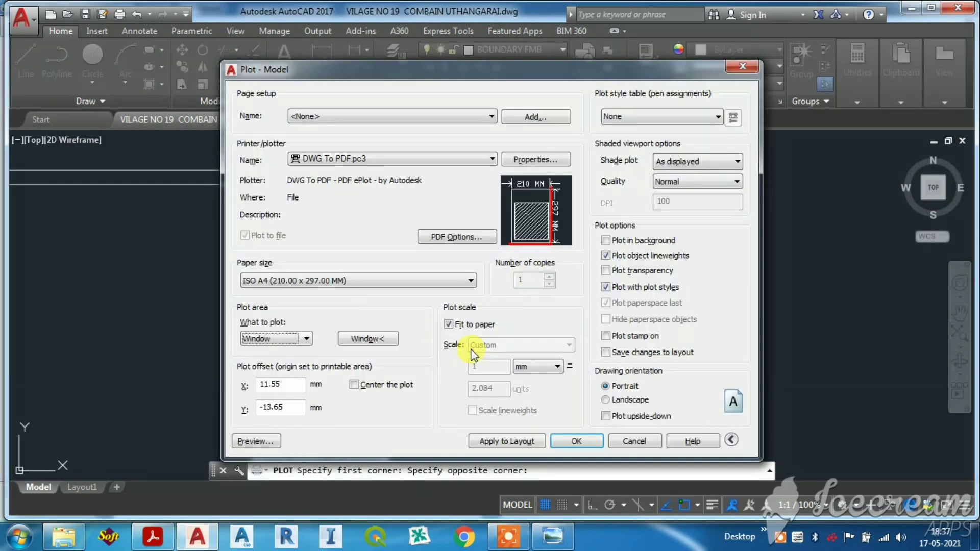
left_click(449, 324)
left_click(503, 345)
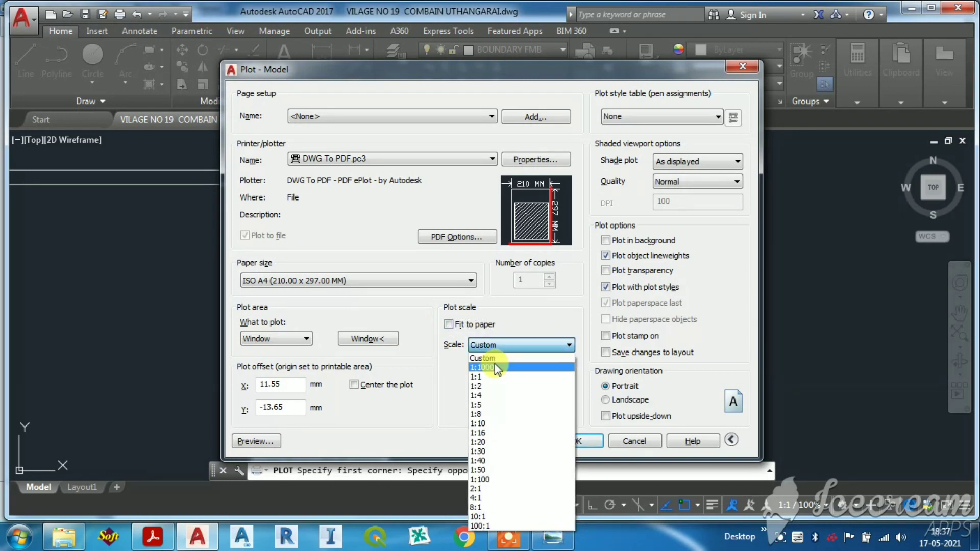
left_click(496, 358)
left_click(501, 351)
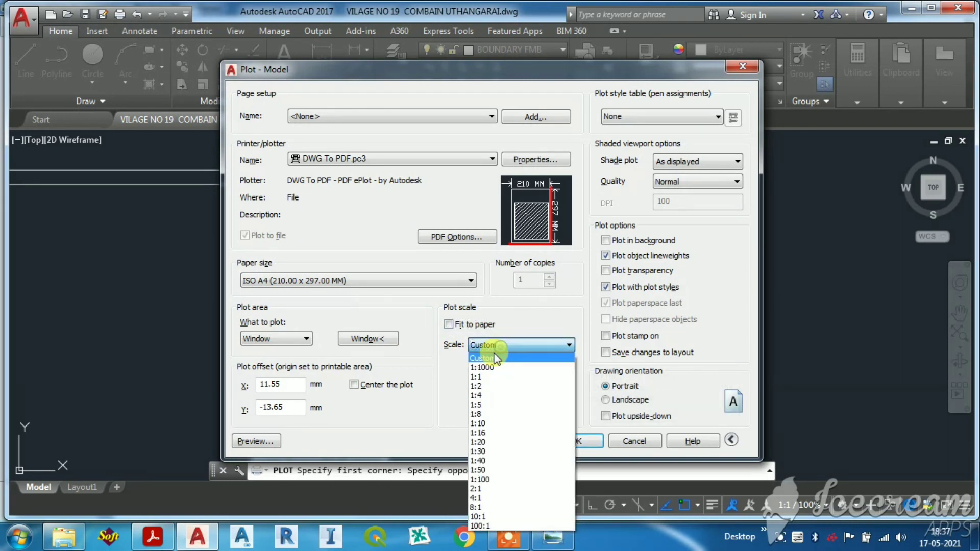
left_click(485, 367)
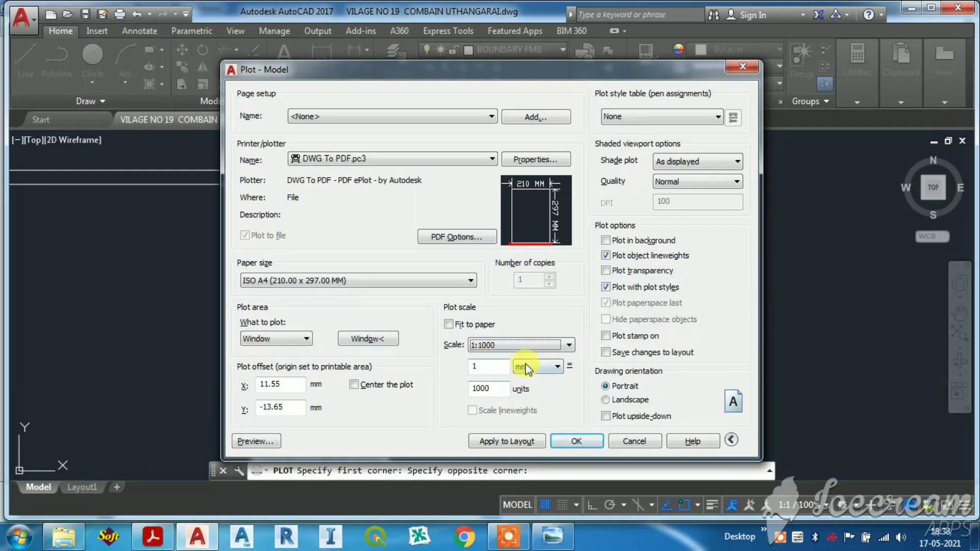
left_click(465, 346)
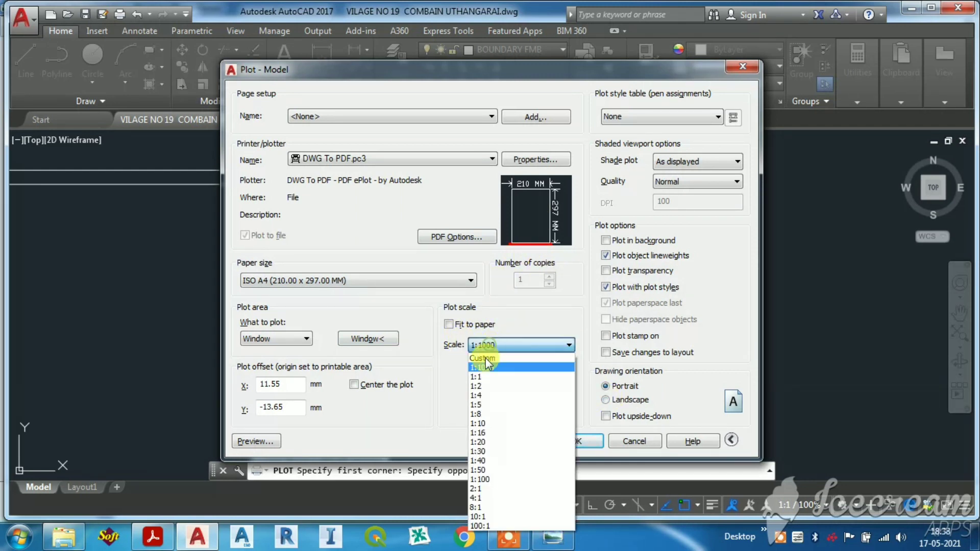
left_click(485, 369)
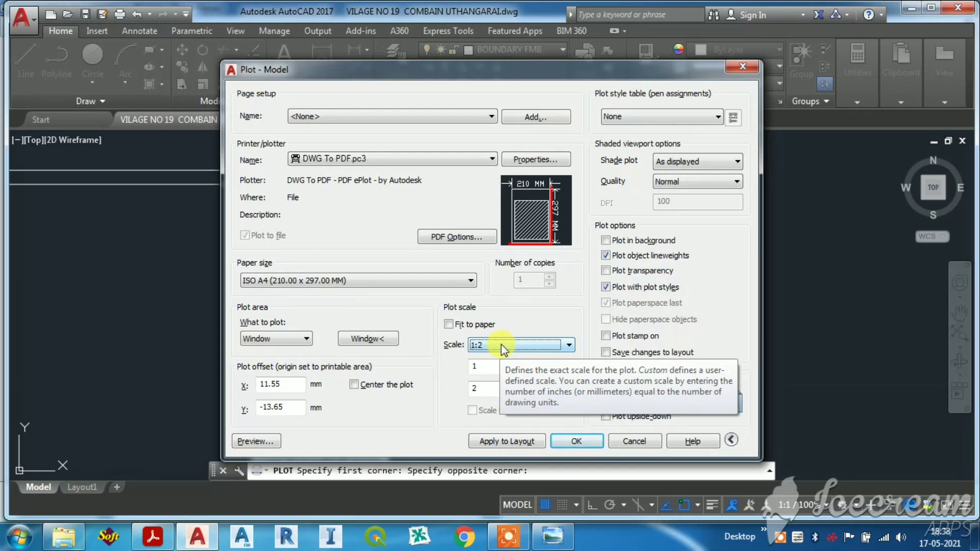
key("Escape")
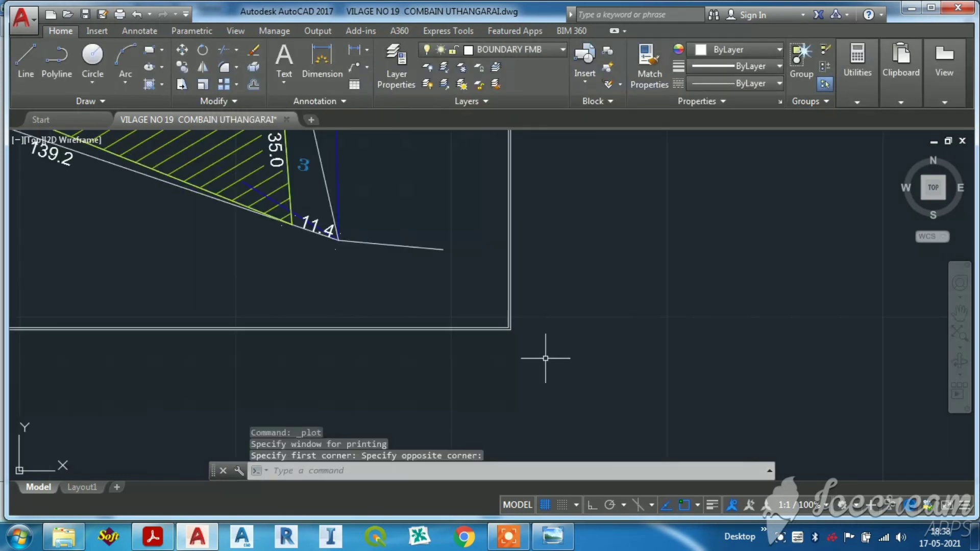
scroll(501, 354, "down", 6)
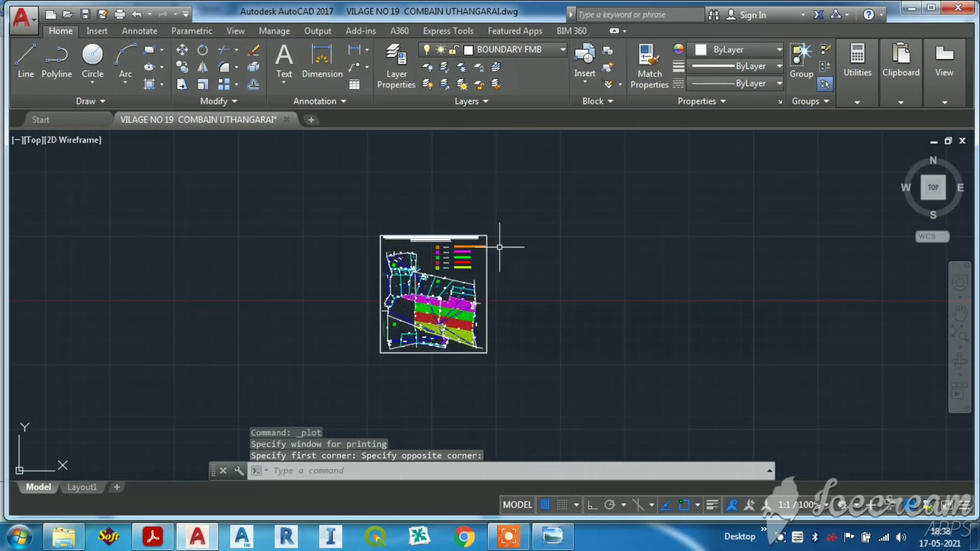
scroll(456, 347, "up", 2)
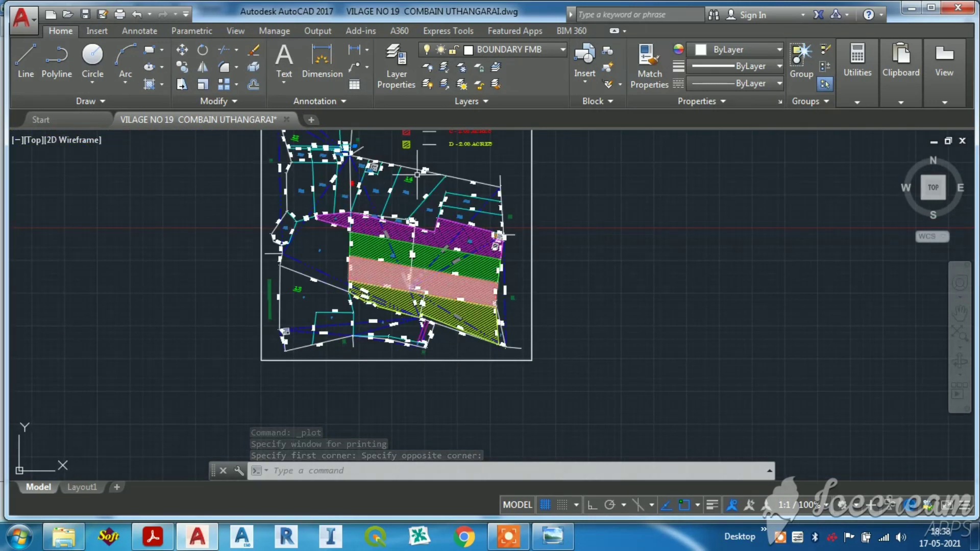
scroll(335, 345, "down", 2)
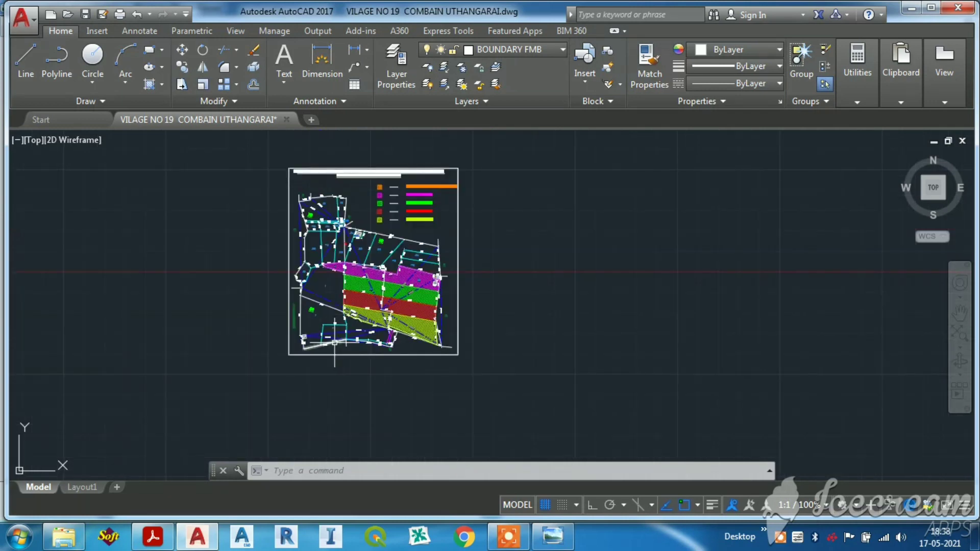
scroll(360, 233, "up", 4)
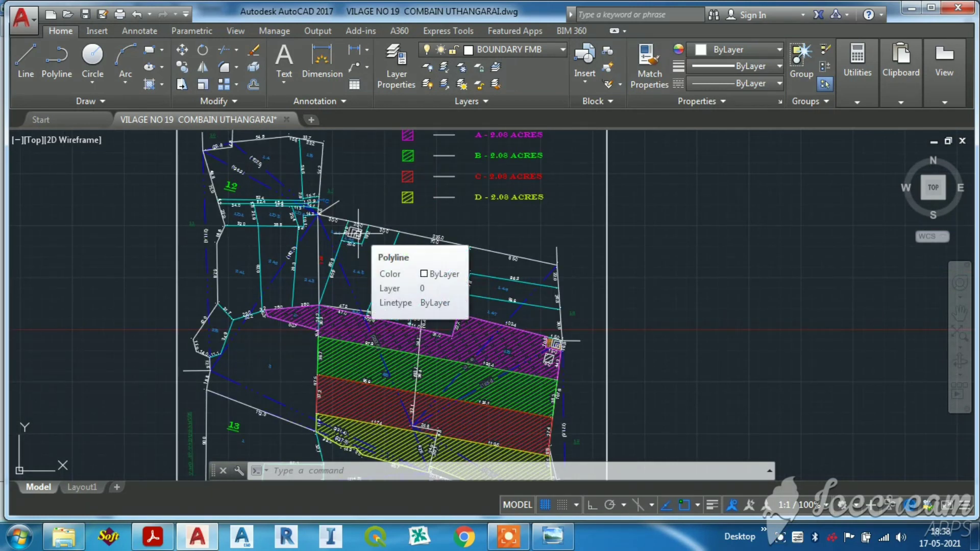
scroll(366, 233, "down", 2)
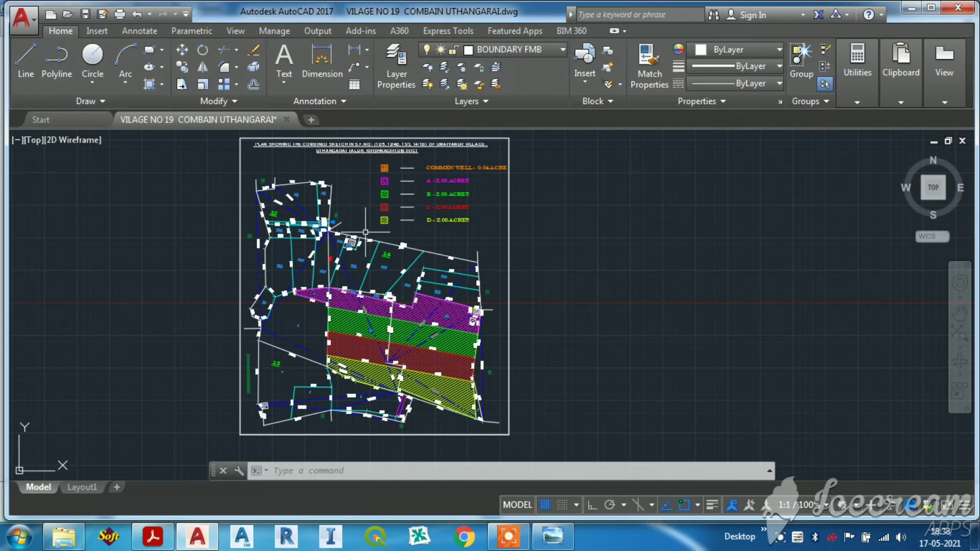
key("Escape")
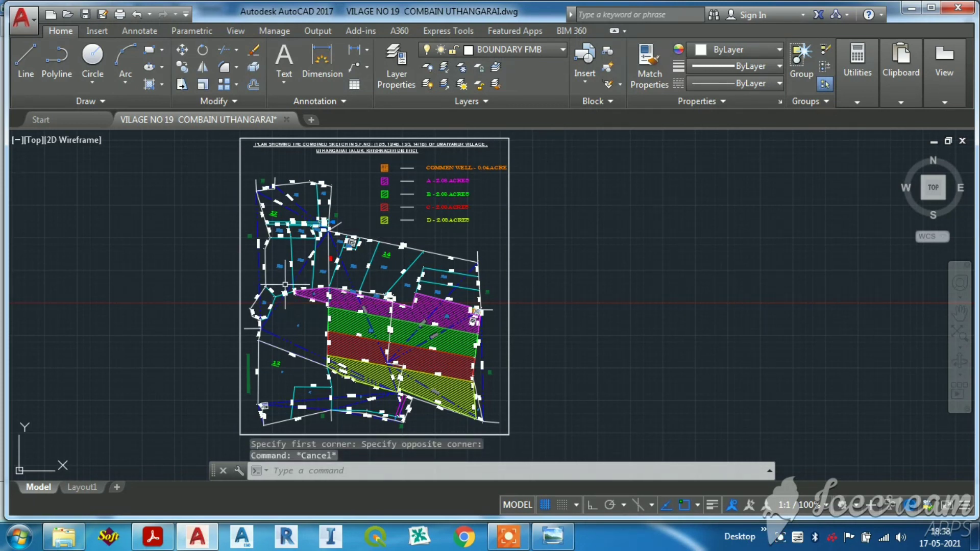
Add a custom drawing scale named 1:2000 with 1 paper unit equal to 2000 drawing units
left_click(824, 505)
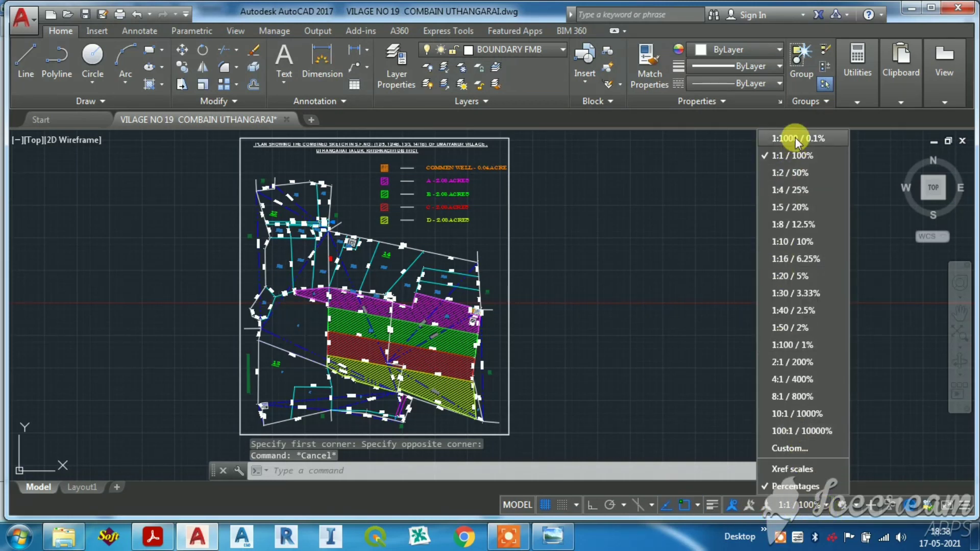
left_click(792, 448)
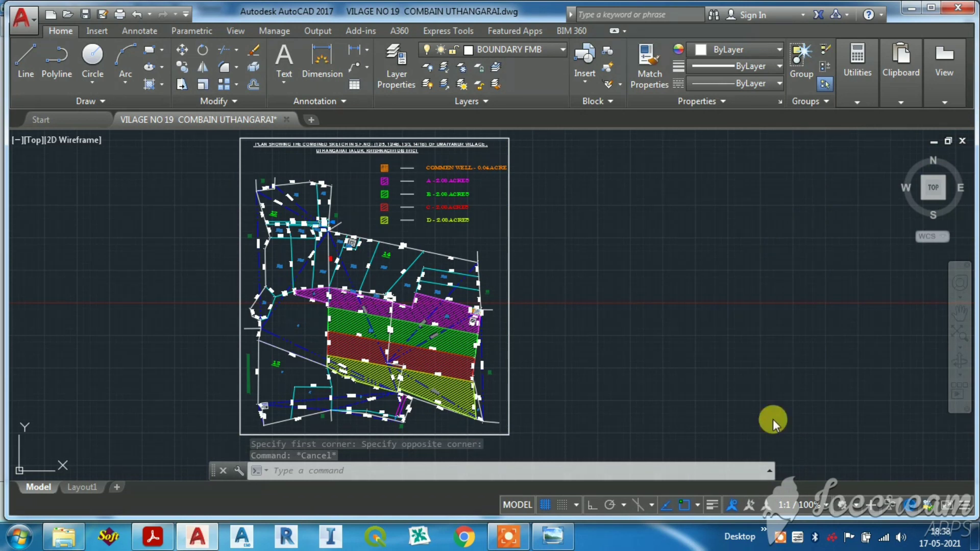
left_click(549, 216)
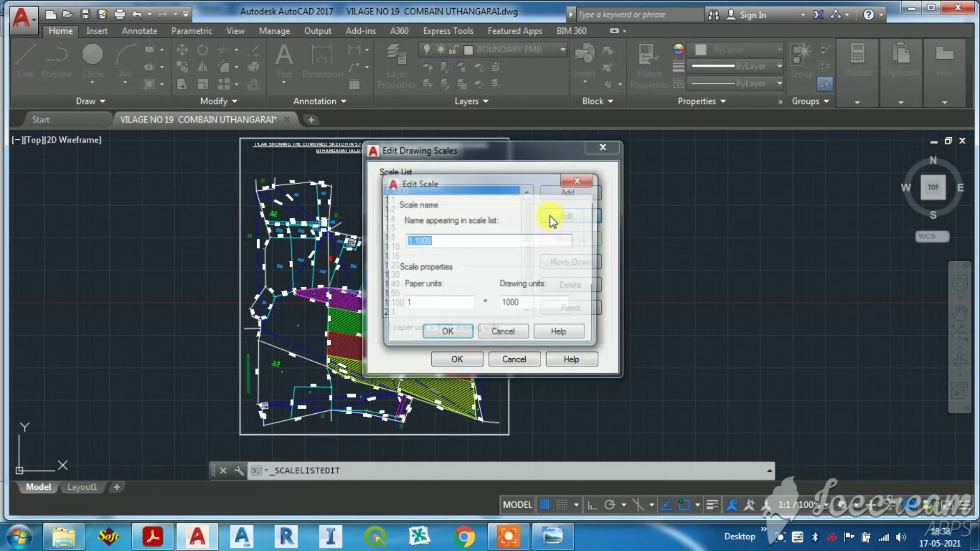
left_click(464, 334)
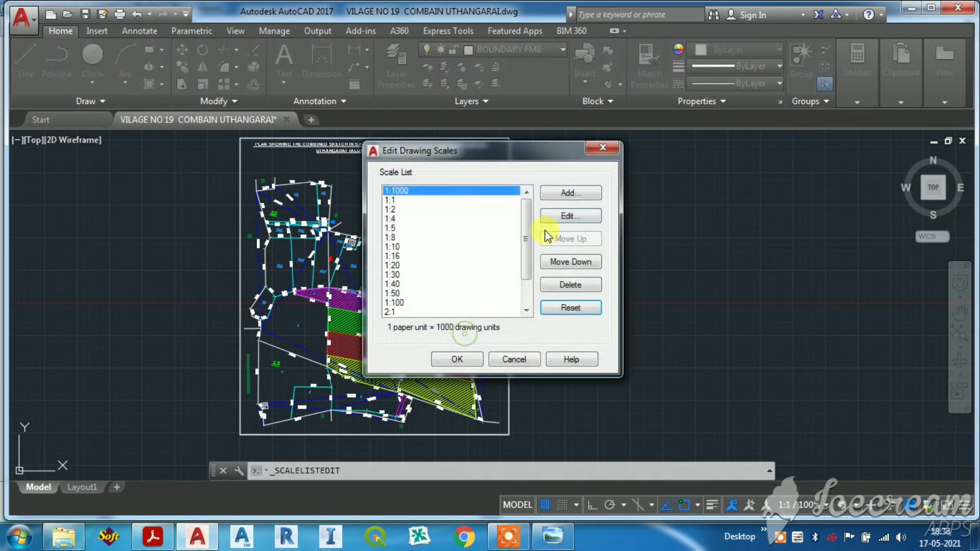
left_click(577, 196)
left_click(421, 233)
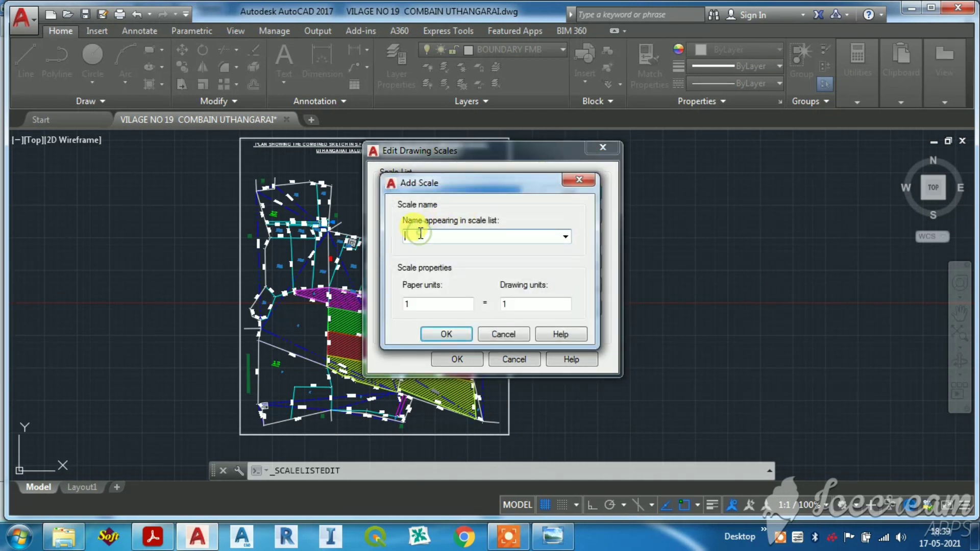
type("1:2000")
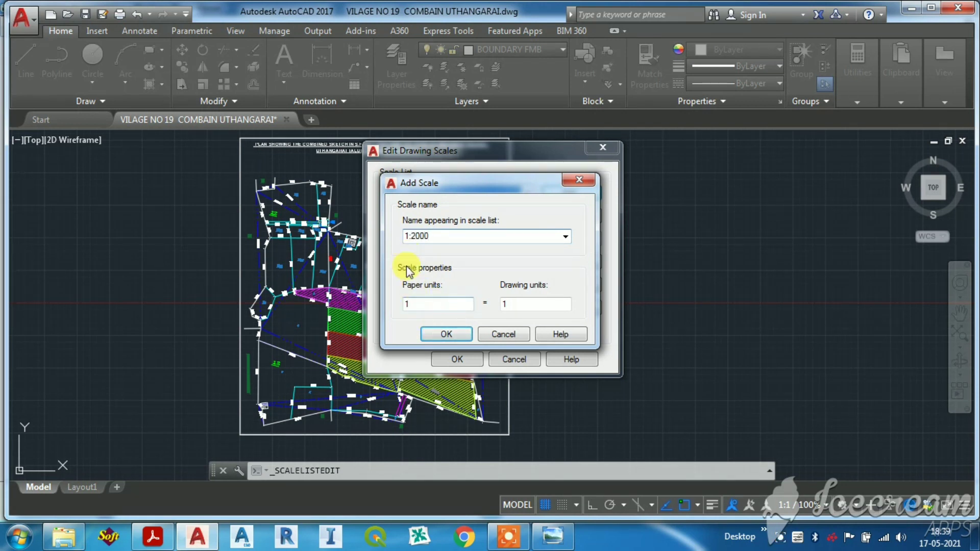
left_click(536, 304)
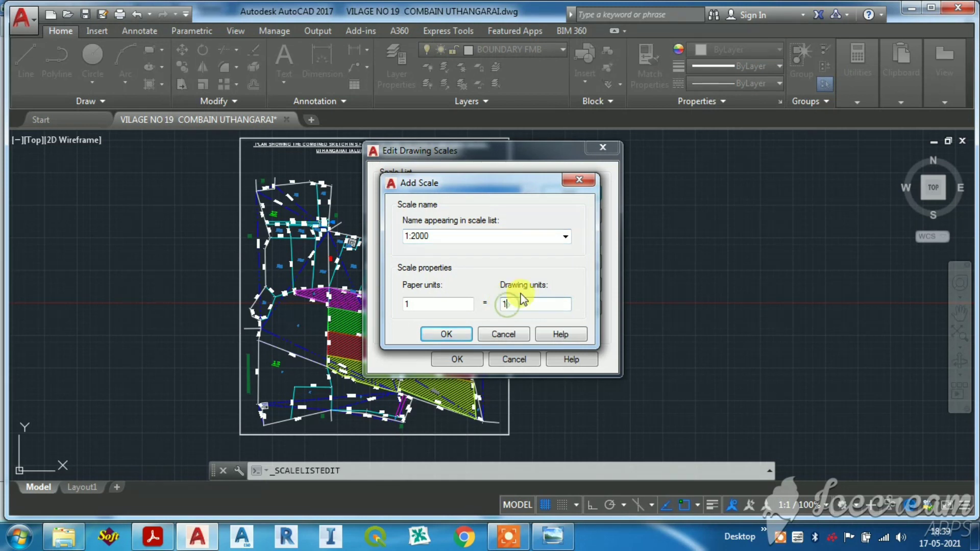
type("2")
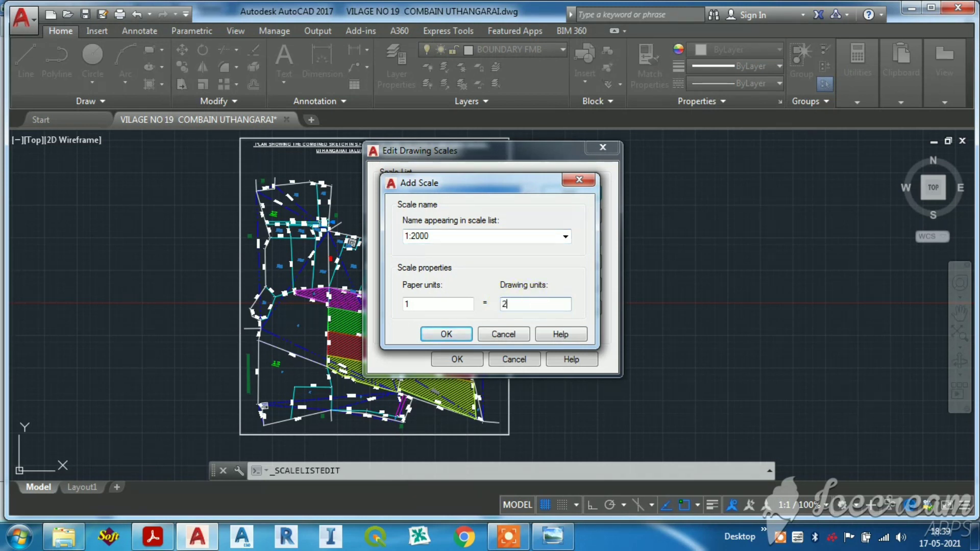
left_click(455, 335)
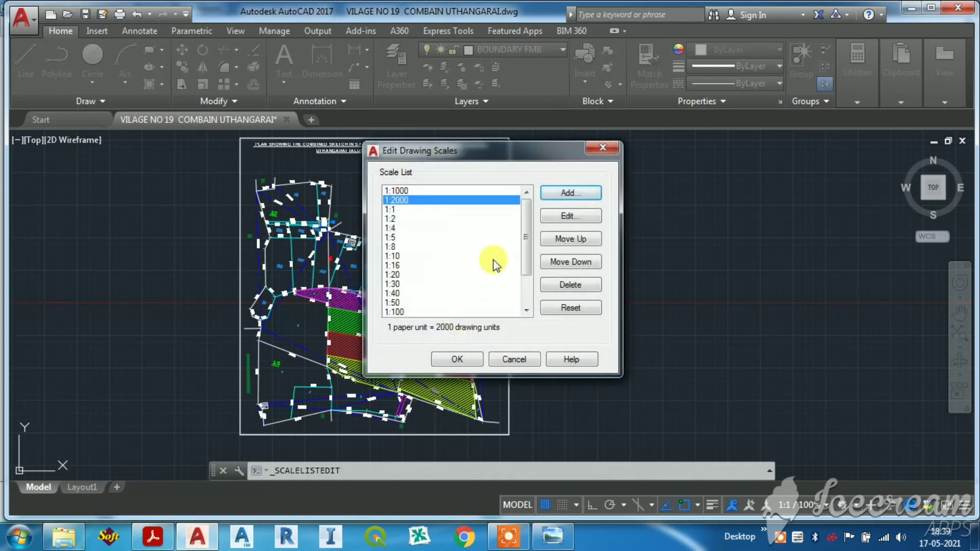
Add a custom drawing scale named 1:1500 with 1 paper unit equal to 1500 drawing units and save the scale list
left_click(560, 193)
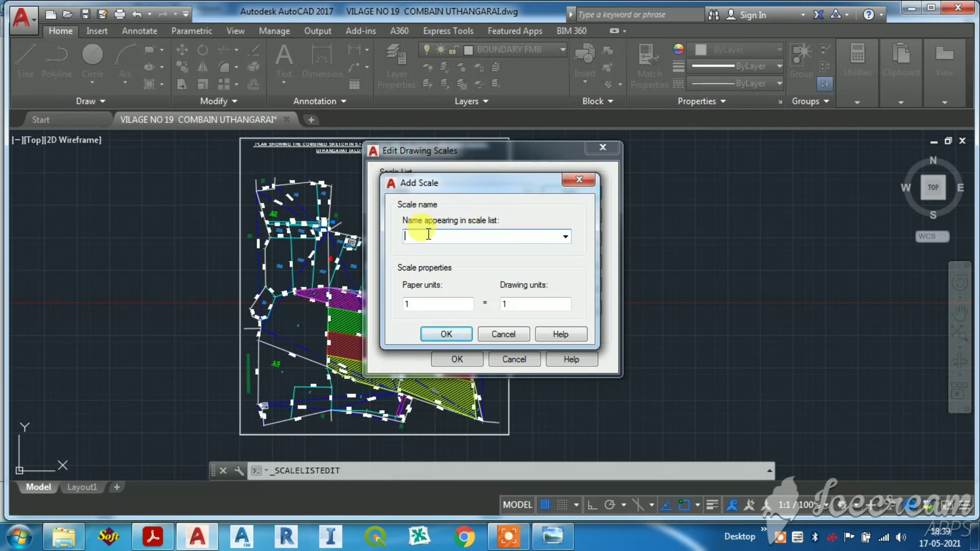
type("1:1500")
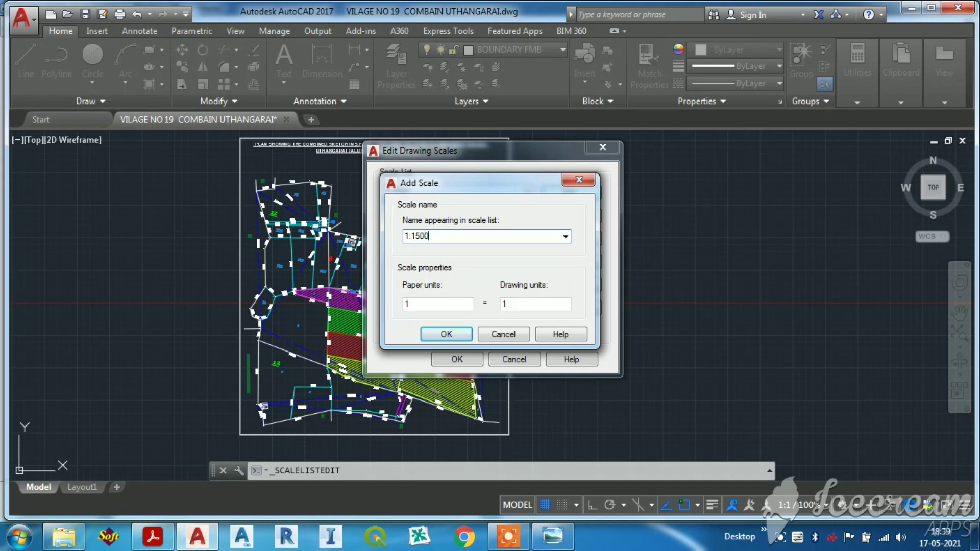
left_click(506, 304)
type("500")
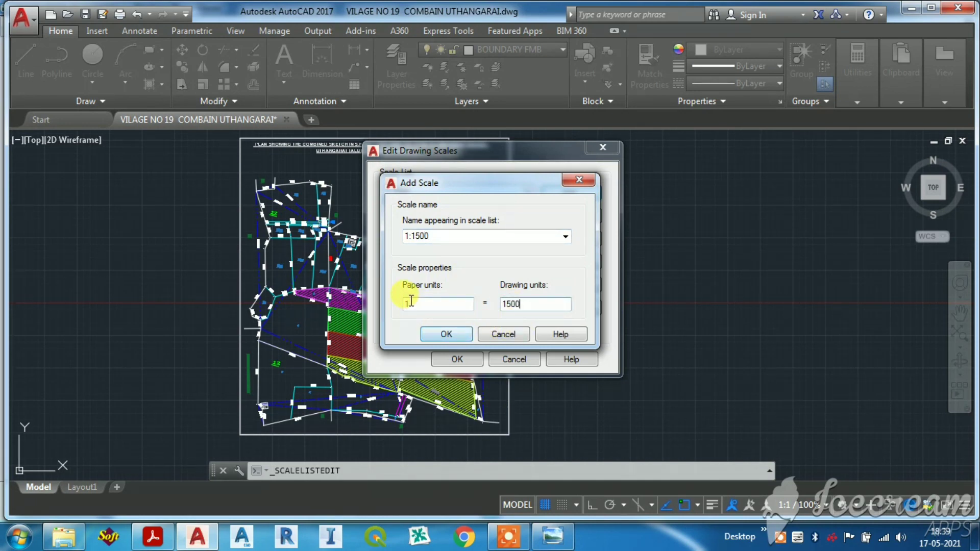
left_click(454, 333)
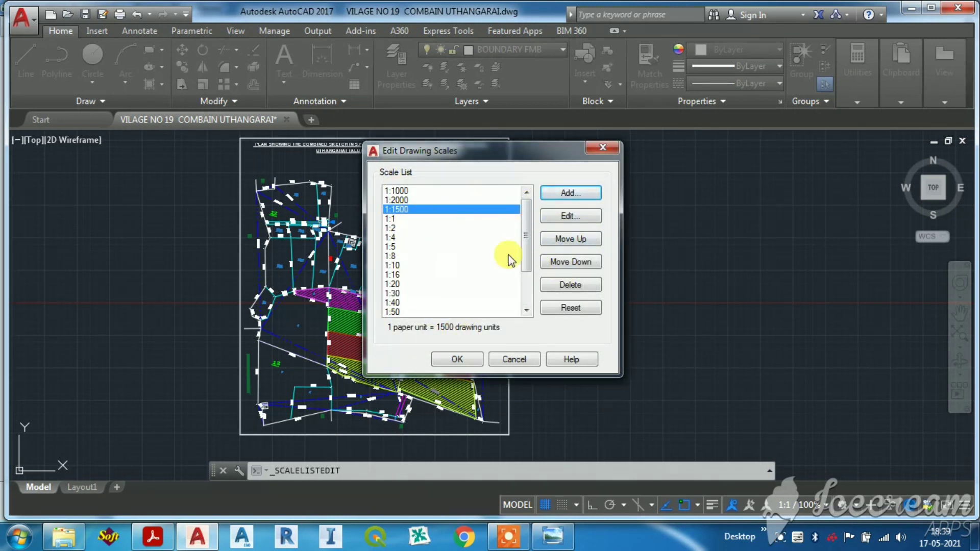
left_click(460, 358)
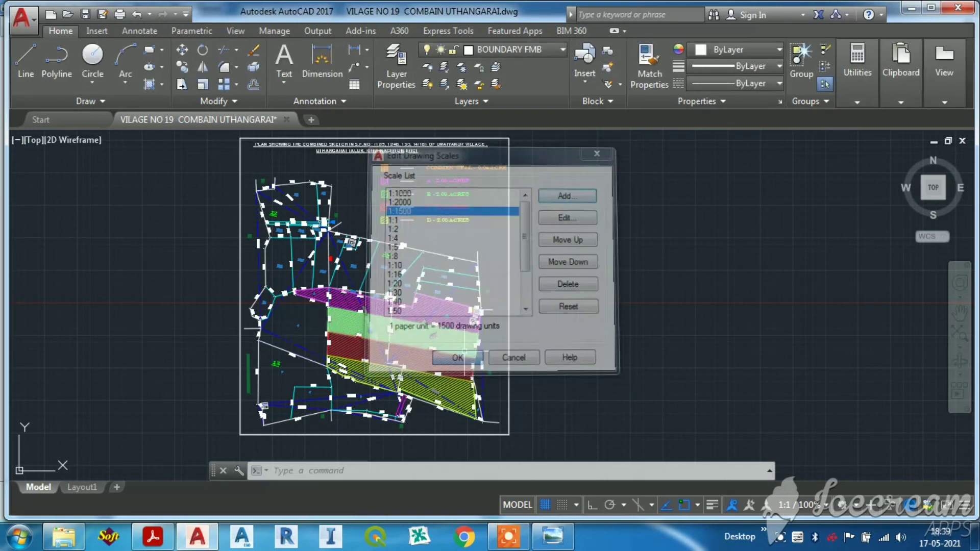
Turn off percentages in the annotation scale list and check the list for the added custom scales
left_click(788, 506)
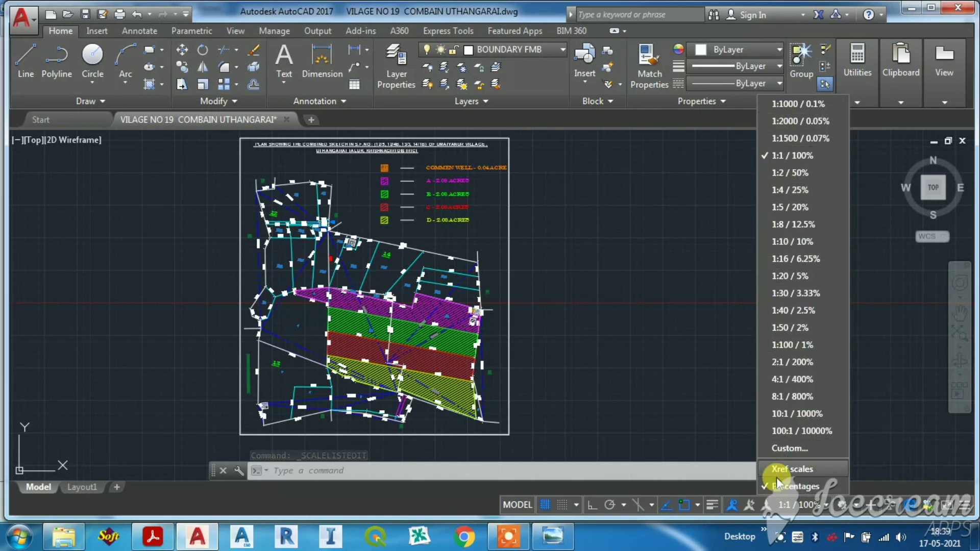
left_click(795, 486)
left_click(819, 505)
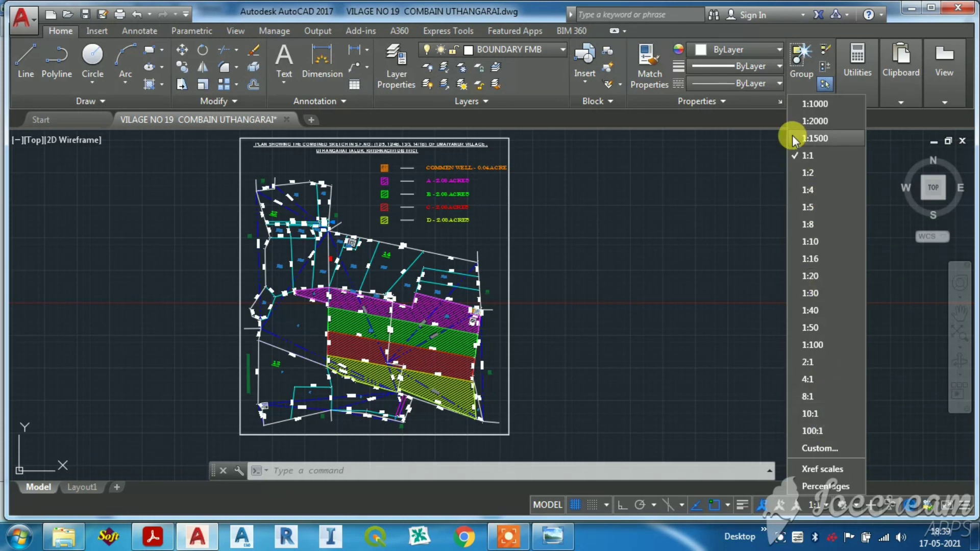
left_click(539, 347)
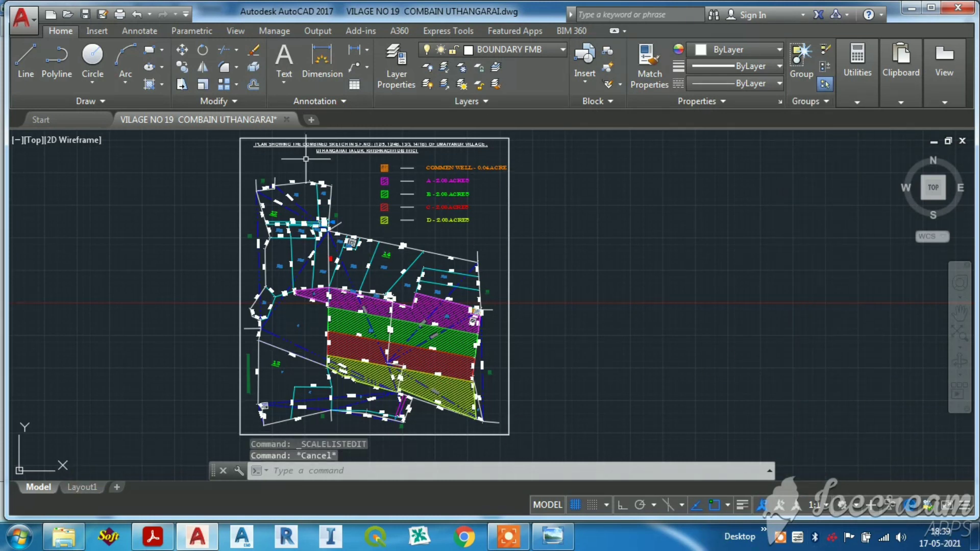
Switch to Layout1 and inspect how the combined sketch sits on the sheet
left_click(80, 486)
scroll(306, 284, "up", 5)
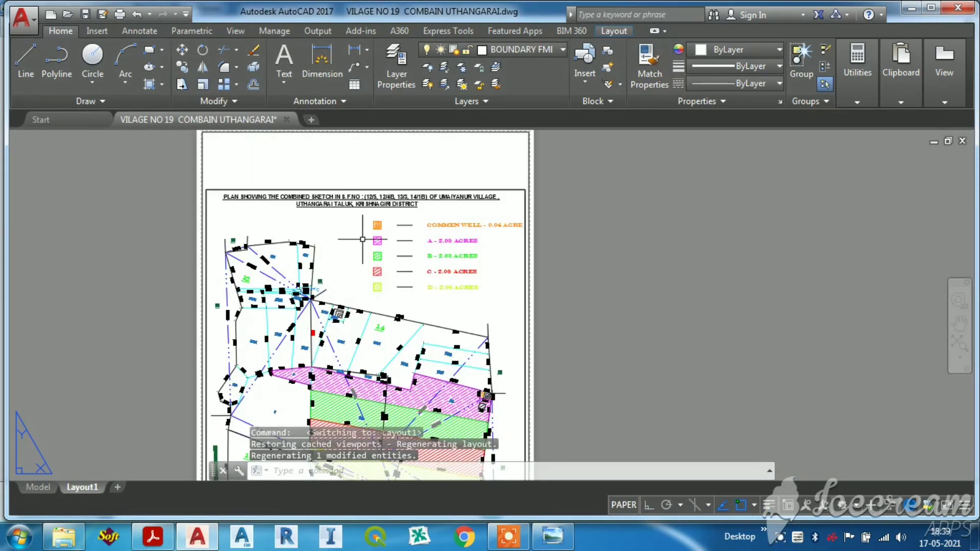
scroll(406, 270, "down", 3)
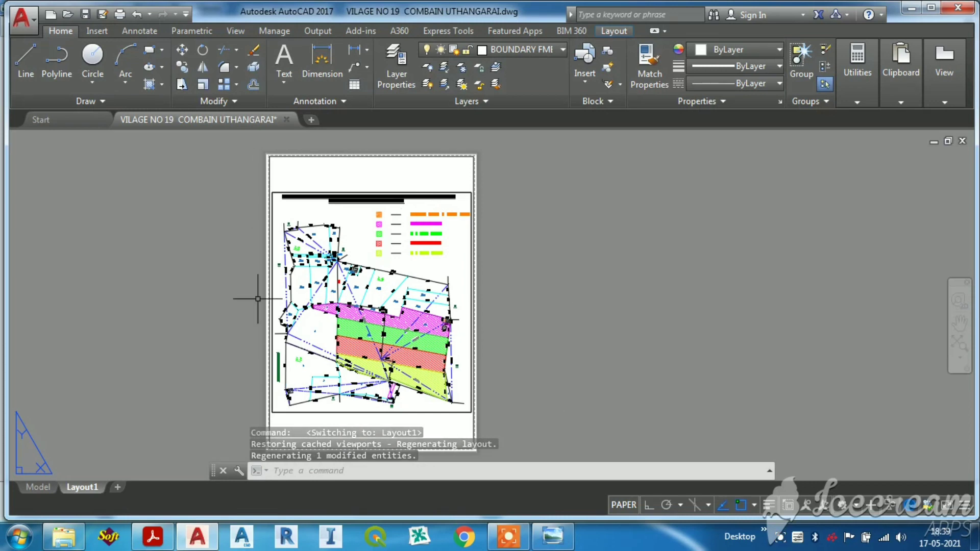
scroll(317, 371, "up", 2)
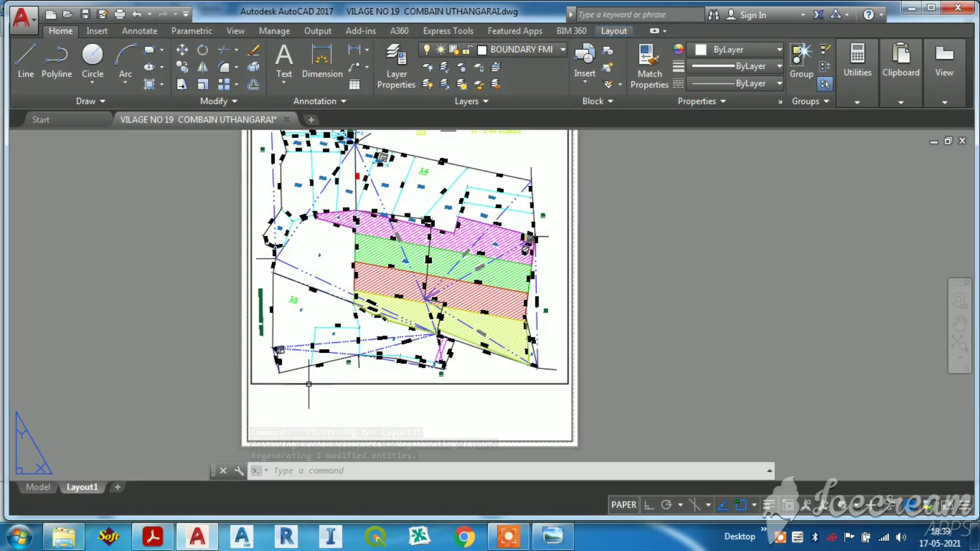
scroll(286, 345, "down", 4)
scroll(256, 235, "up", 3)
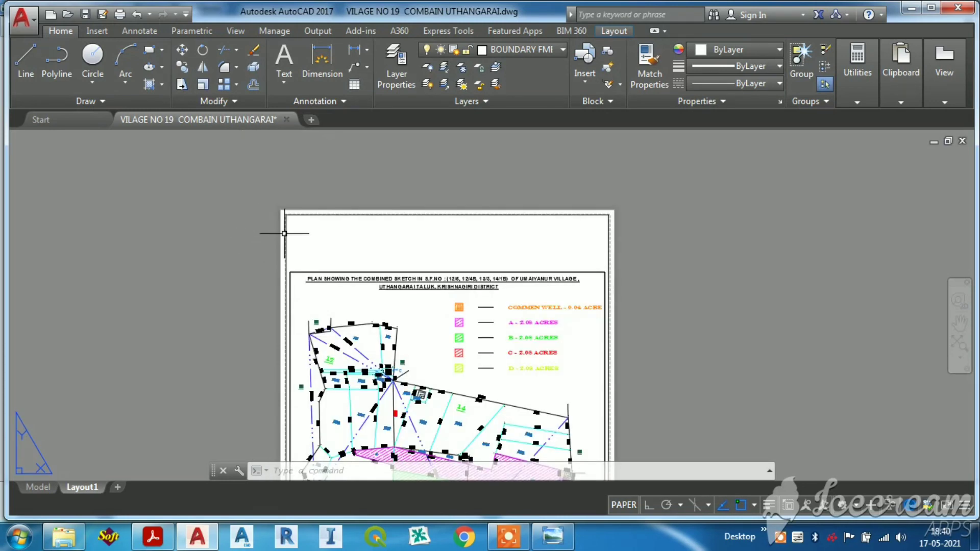
Start a new field of category Objects, choose the Object field name, and pick the layout viewport as its source
scroll(290, 236, "up", 2)
type("FIL")
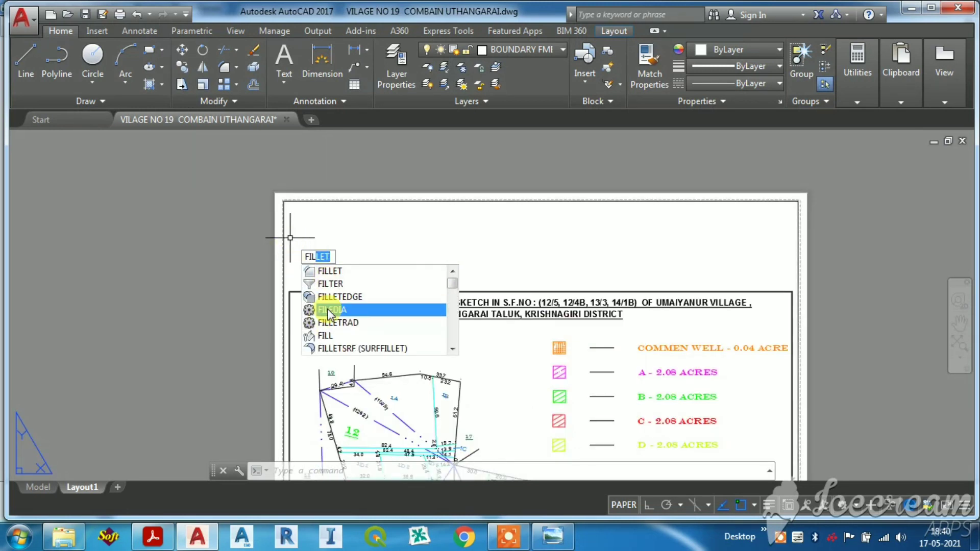
key("BackSpace")
key("BackSpace")
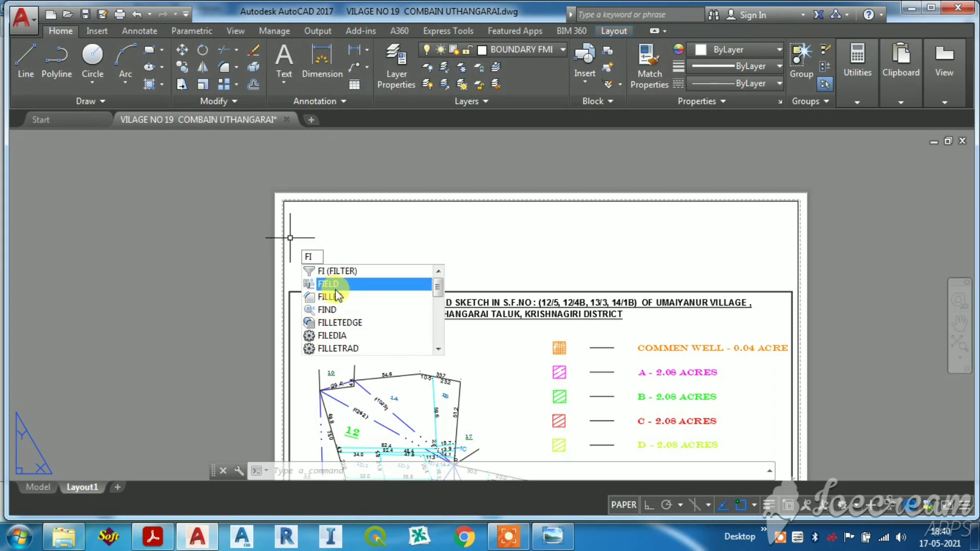
left_click(331, 284)
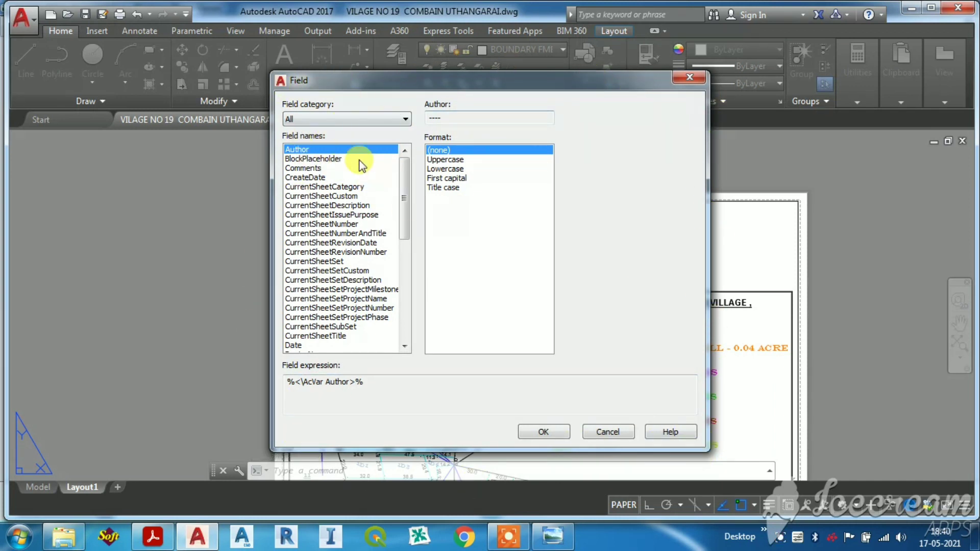
left_click(358, 120)
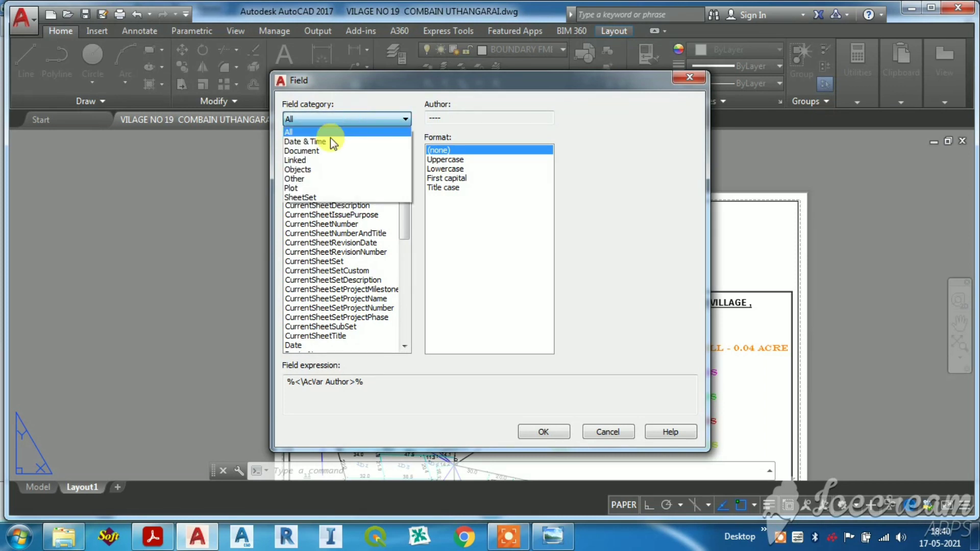
left_click(300, 172)
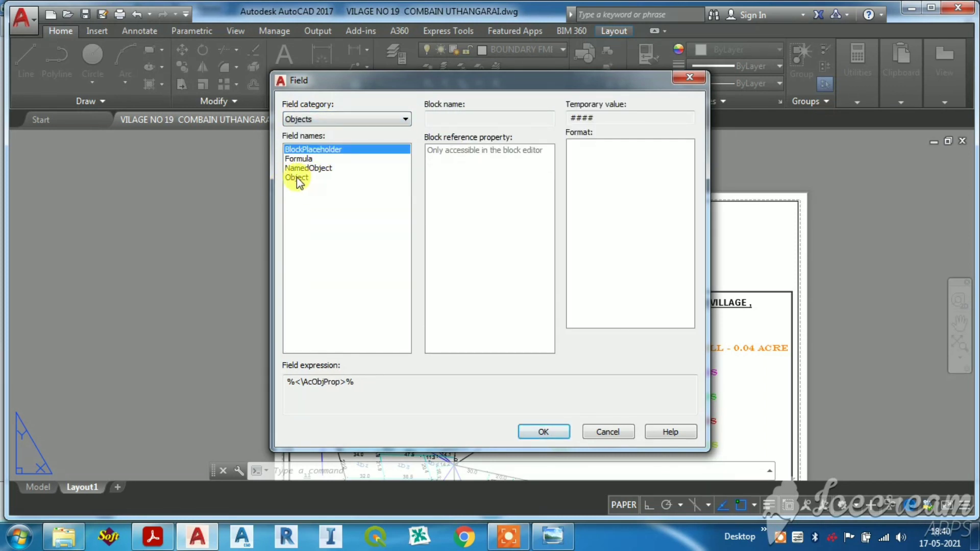
left_click(297, 178)
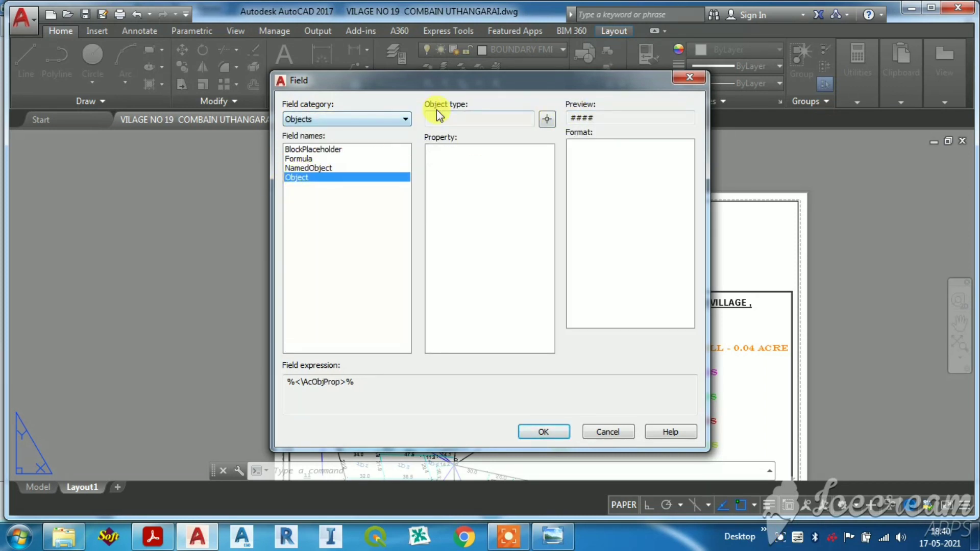
left_click(546, 120)
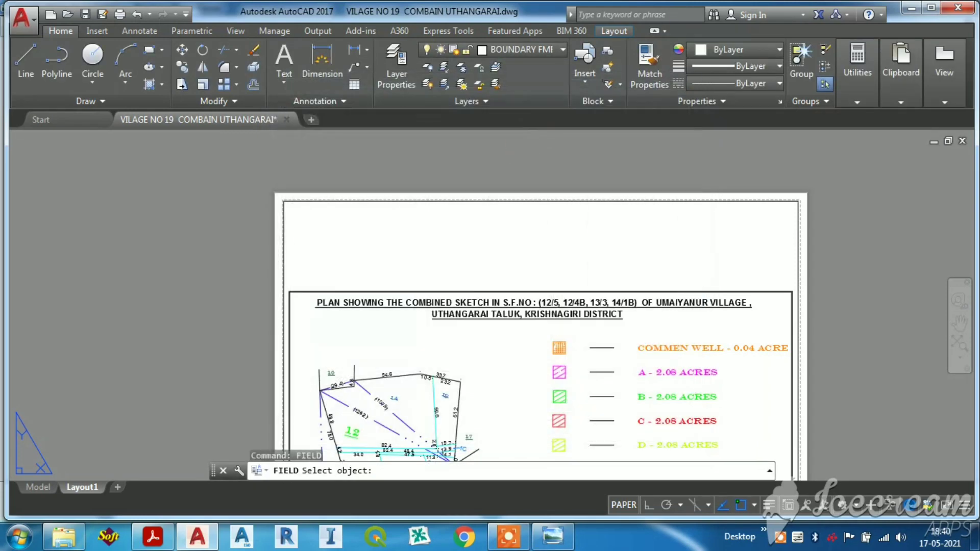
left_click(283, 270)
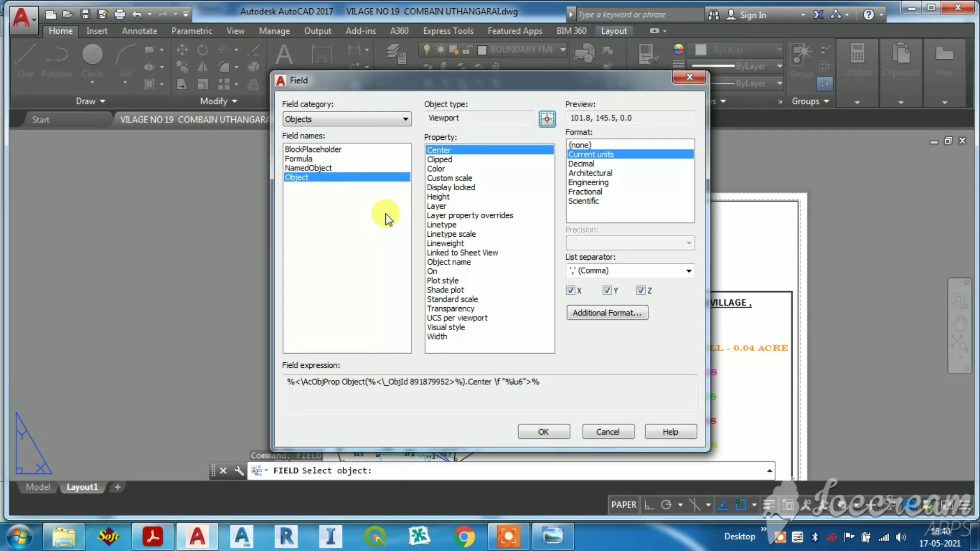
Use the viewport's Custom scale property with the Use scale name format and place the field below the sheet title's start
double_click(464, 117)
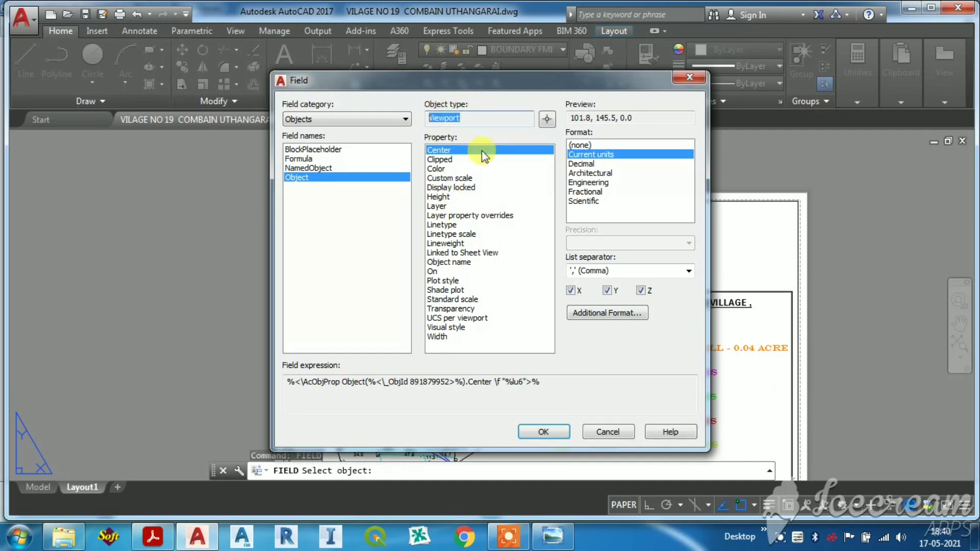
left_click(456, 179)
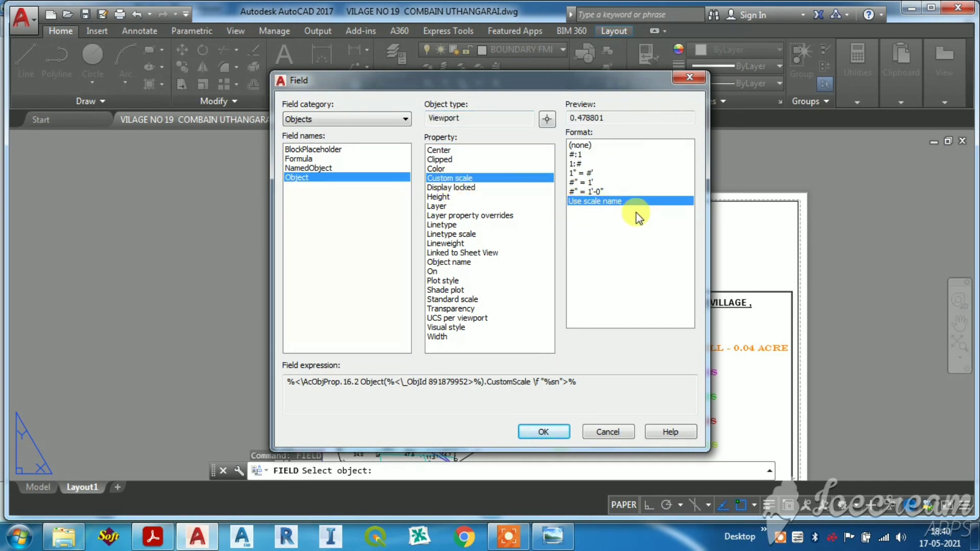
left_click(550, 432)
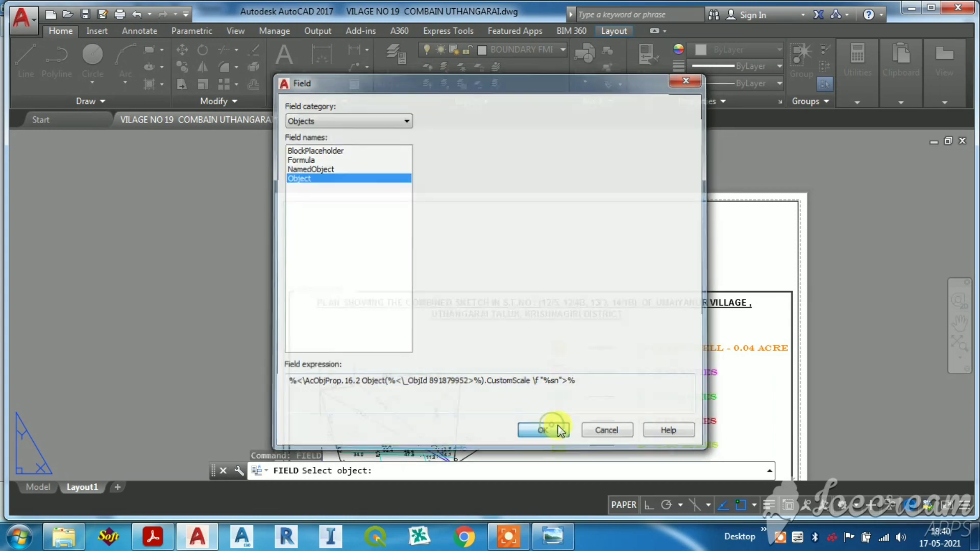
scroll(313, 277, "up", 2)
scroll(332, 343, "down", 1)
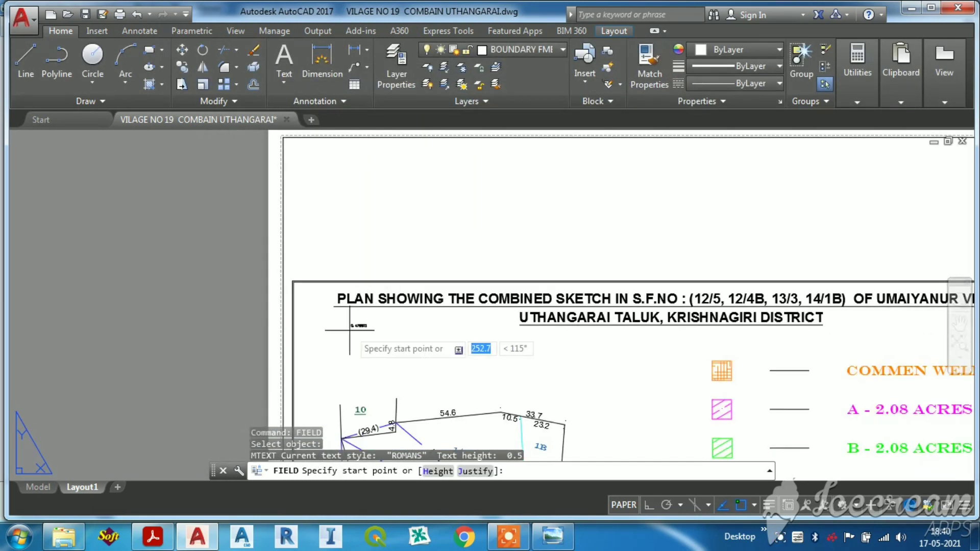
scroll(357, 332, "up", 3)
key("Escape")
scroll(444, 245, "down", 3)
scroll(416, 306, "up", 5)
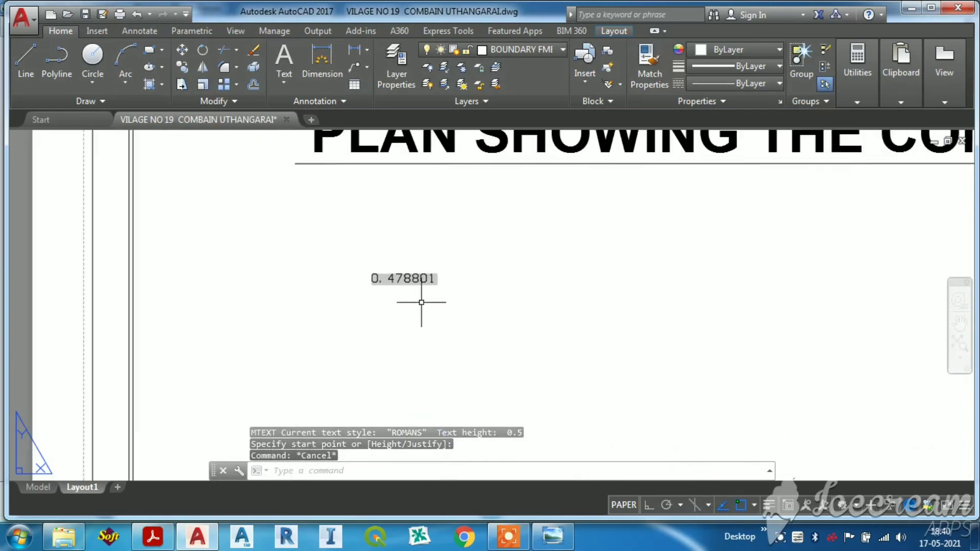
Widen the field's text box and add the prefix "scale =" before the field value
double_click(416, 279)
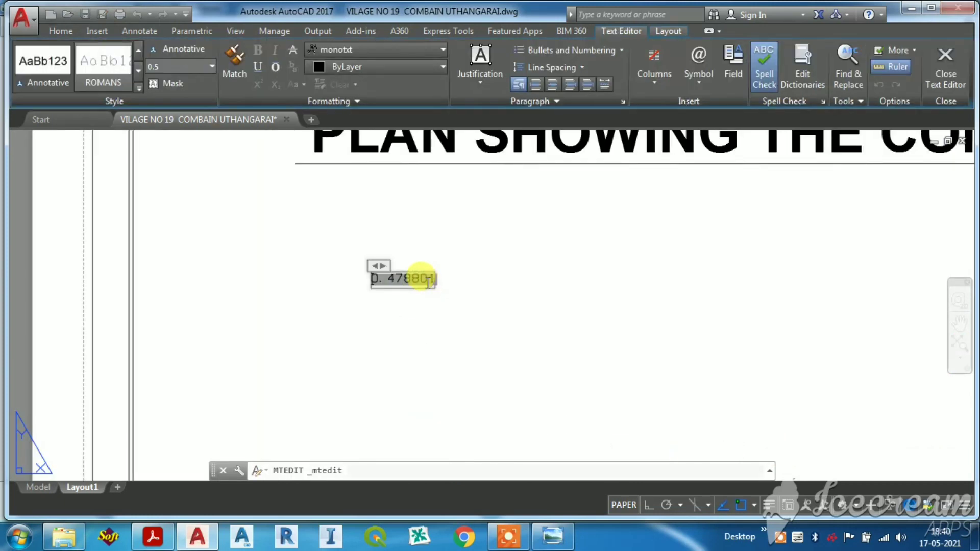
left_click_drag(378, 265, 588, 262)
left_click_drag(372, 281, 466, 281)
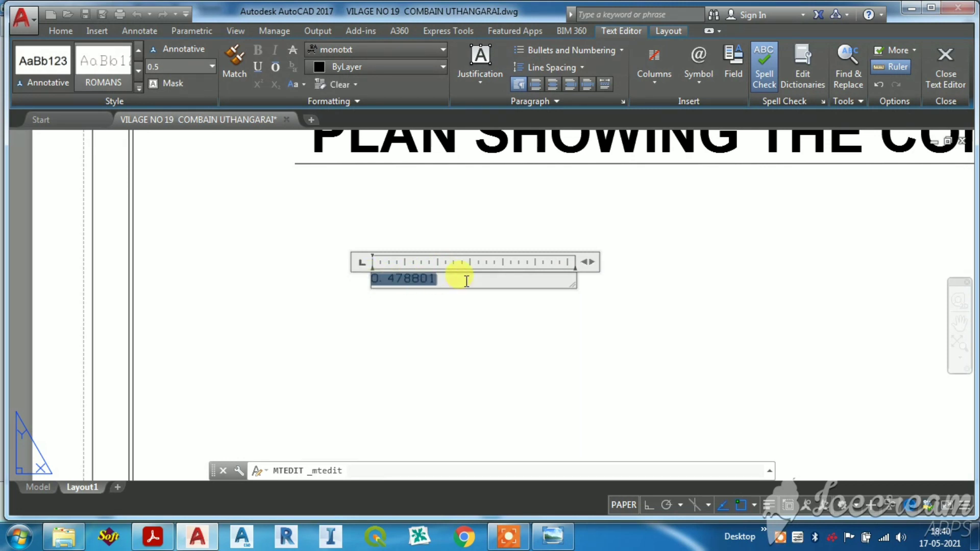
left_click(462, 281)
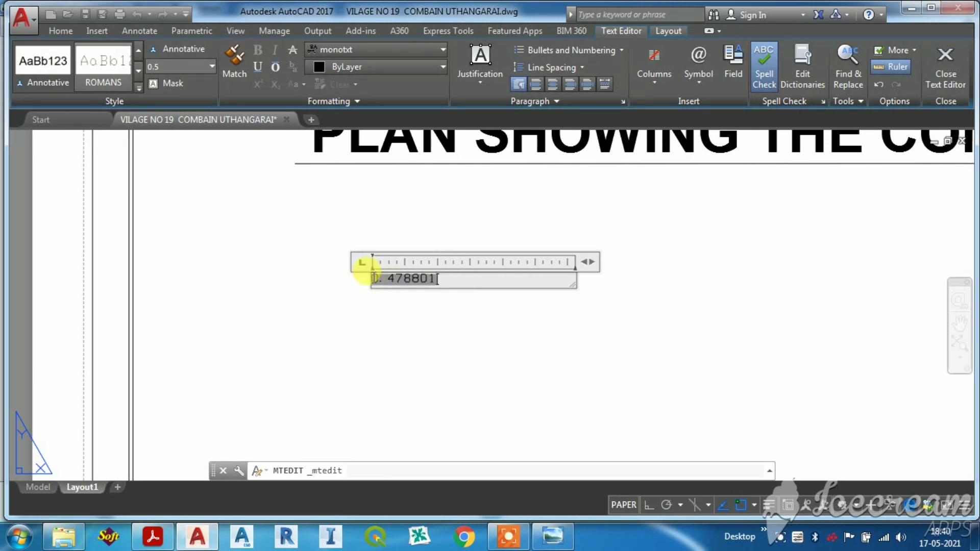
left_click(400, 278)
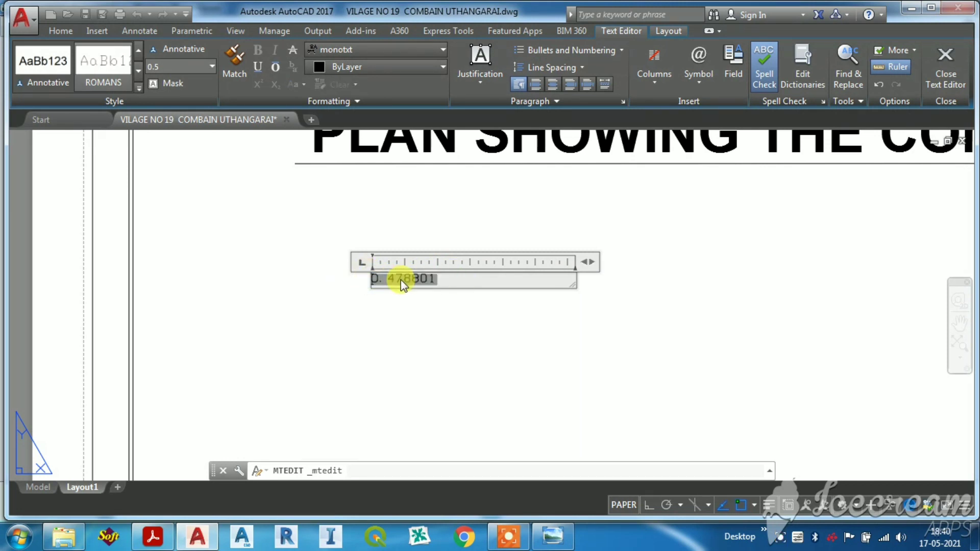
type("sca")
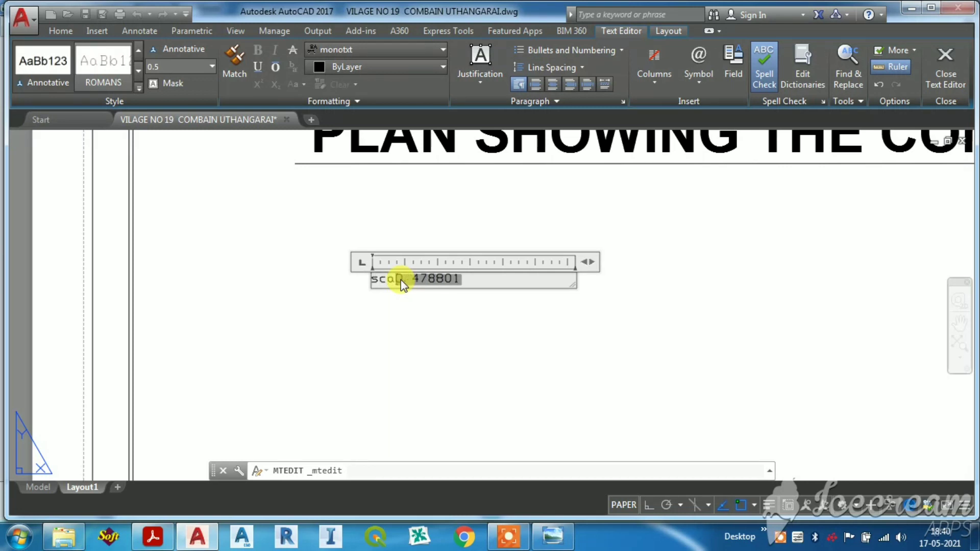
type("le ")
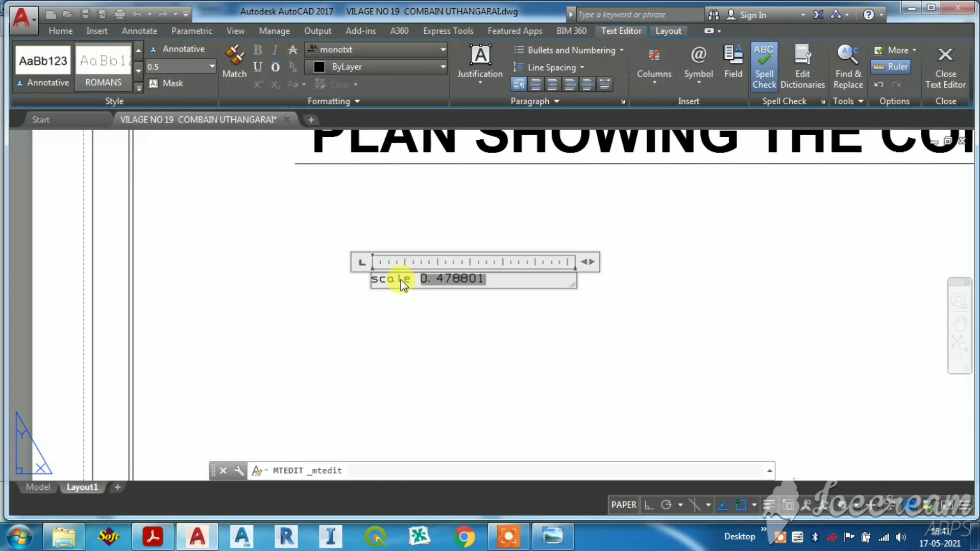
type("=")
key("Escape")
left_click(525, 271)
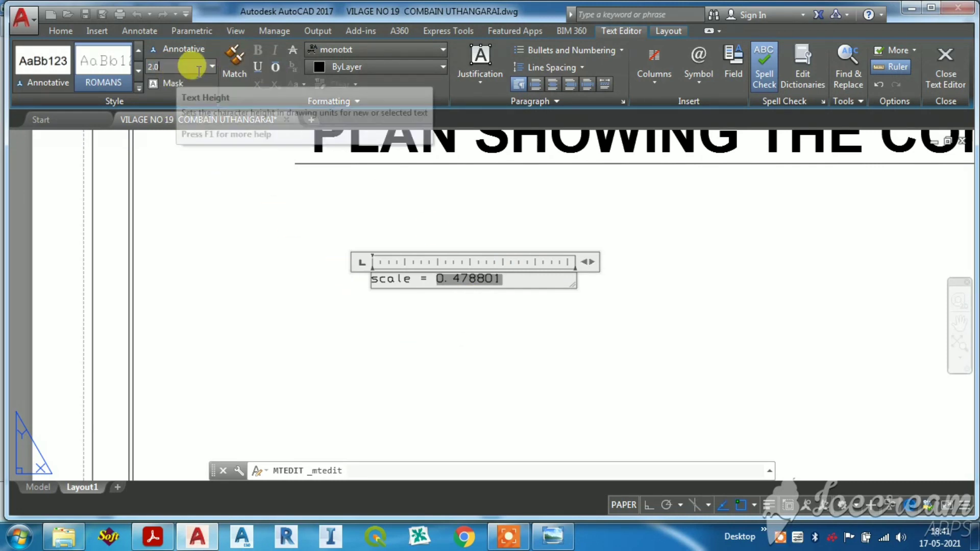
Change the font of the whole scale text to Simplified Arabic Fixed and close the text editor
left_click(363, 49)
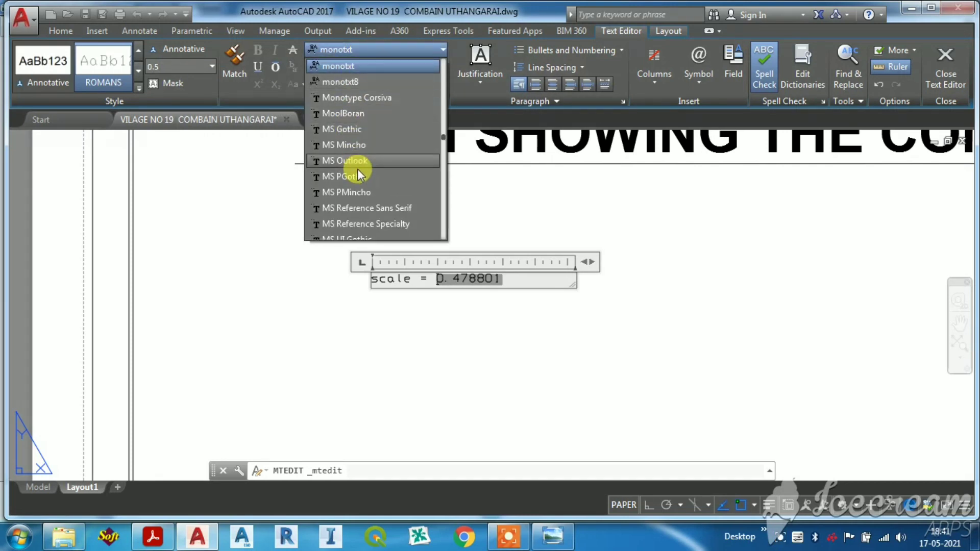
left_click(363, 193)
left_click_drag(523, 282, 328, 274)
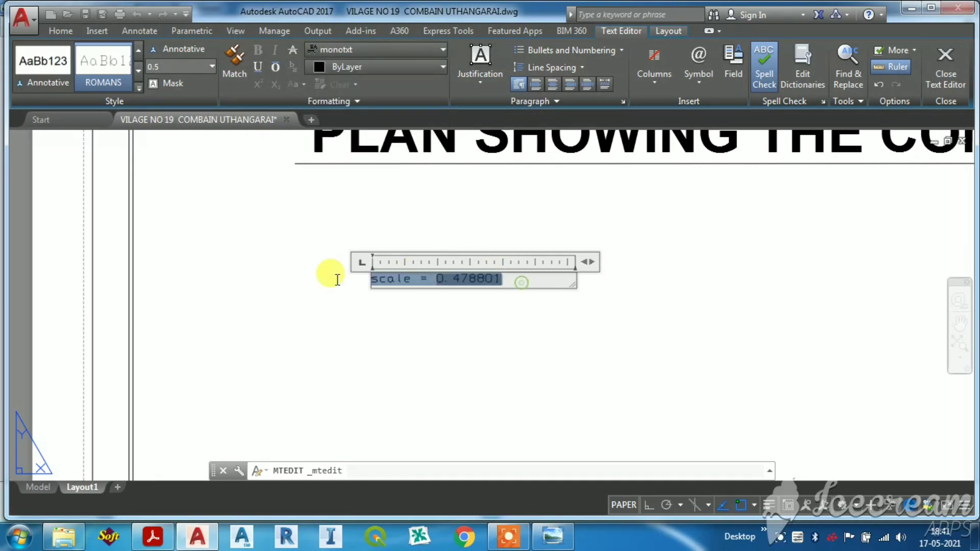
left_click(380, 50)
scroll(350, 112, "up", 8)
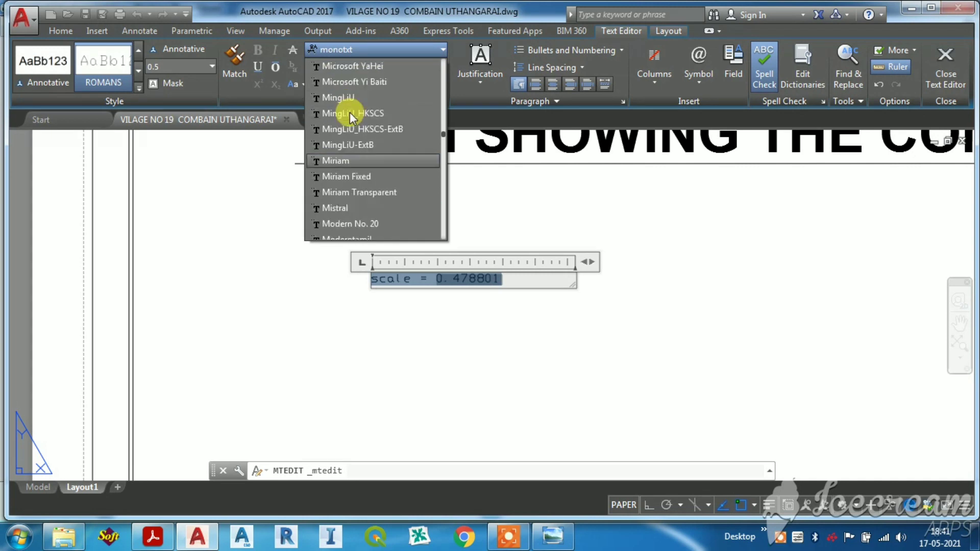
scroll(352, 142, "down", 11)
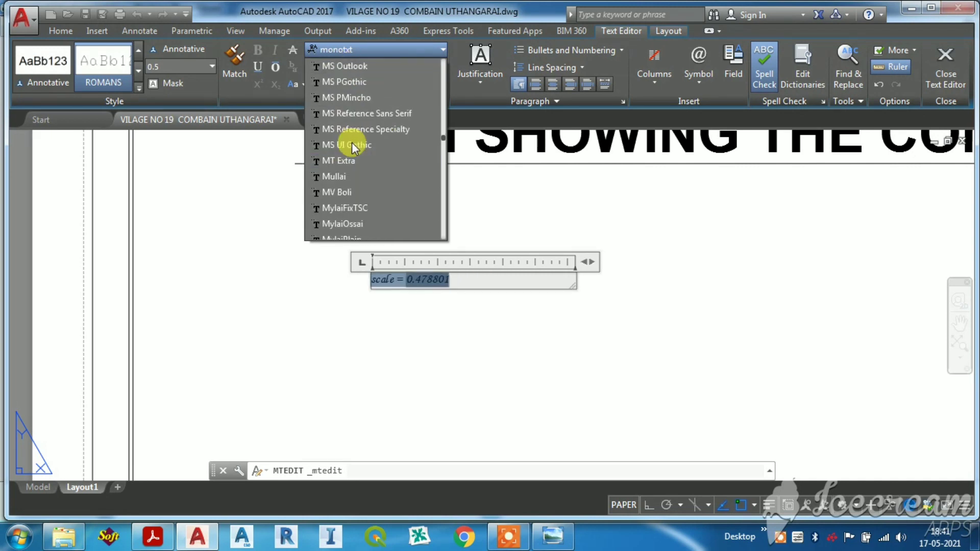
left_click(370, 53)
left_click(369, 53)
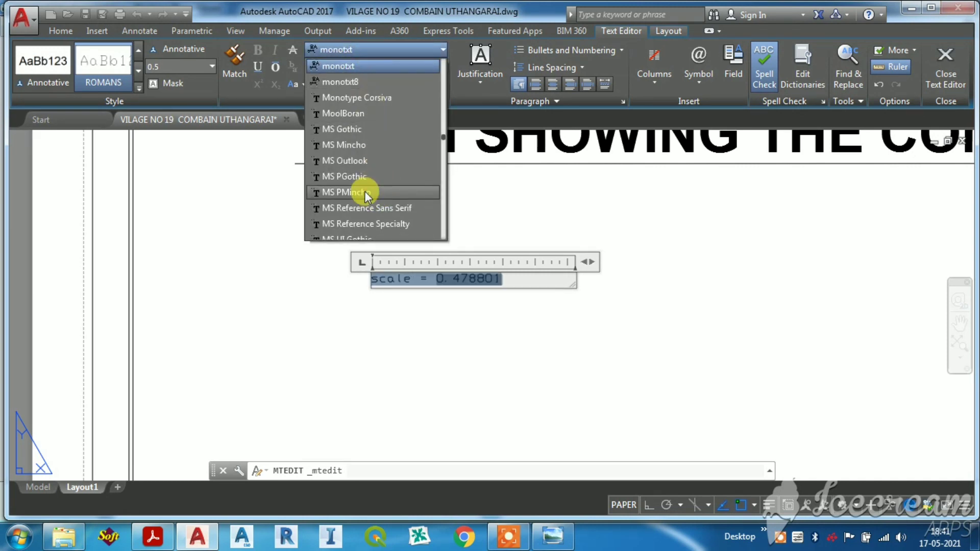
scroll(361, 213, "down", 4)
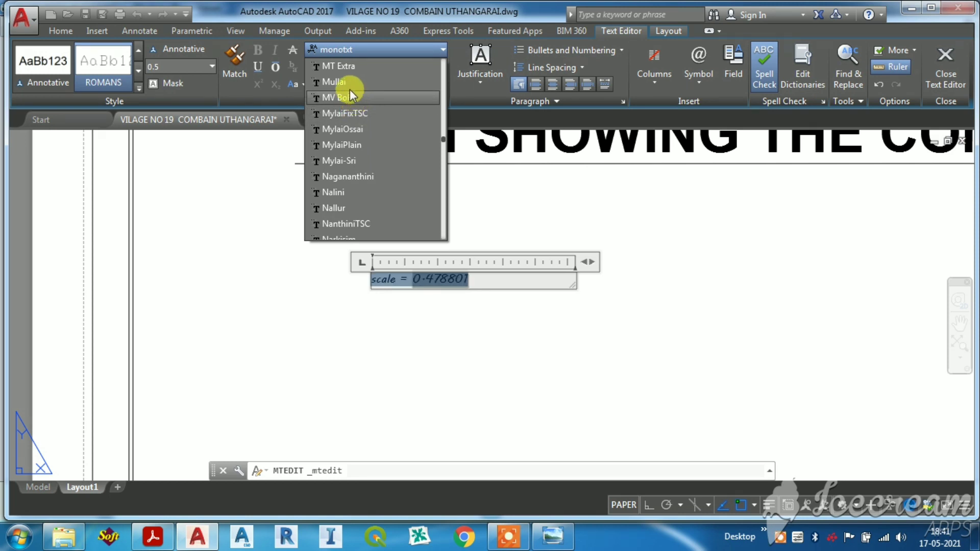
scroll(350, 63, "up", 4)
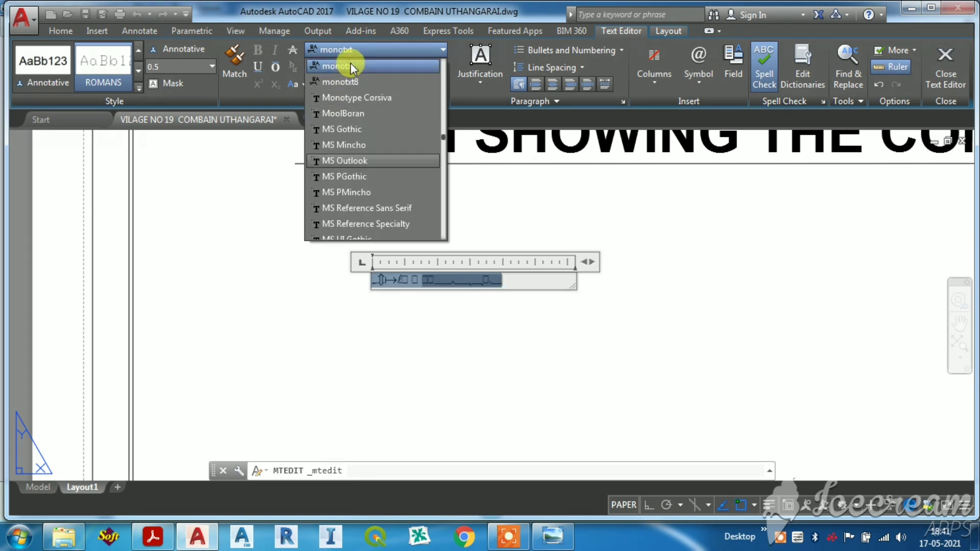
scroll(345, 102, "down", 7)
scroll(357, 163, "down", 15)
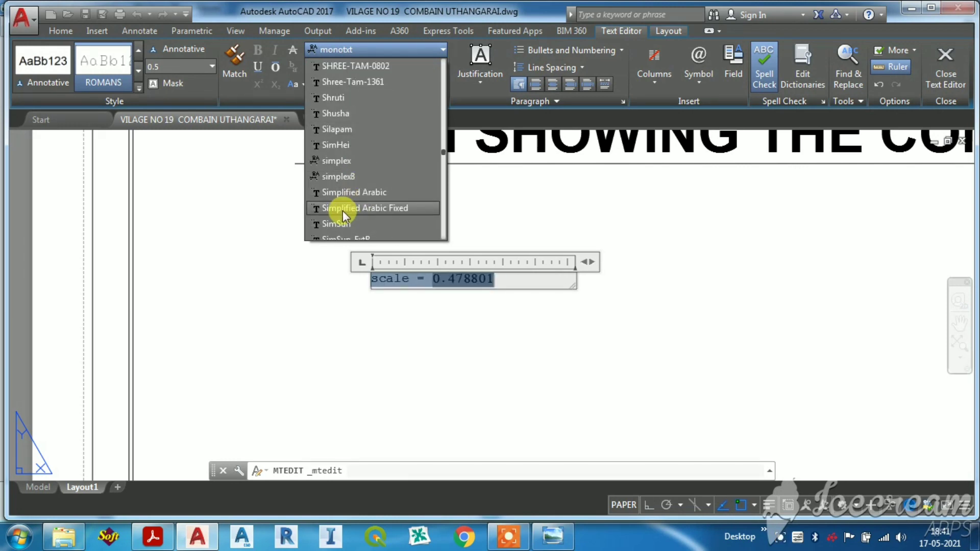
left_click(342, 210)
left_click(328, 342)
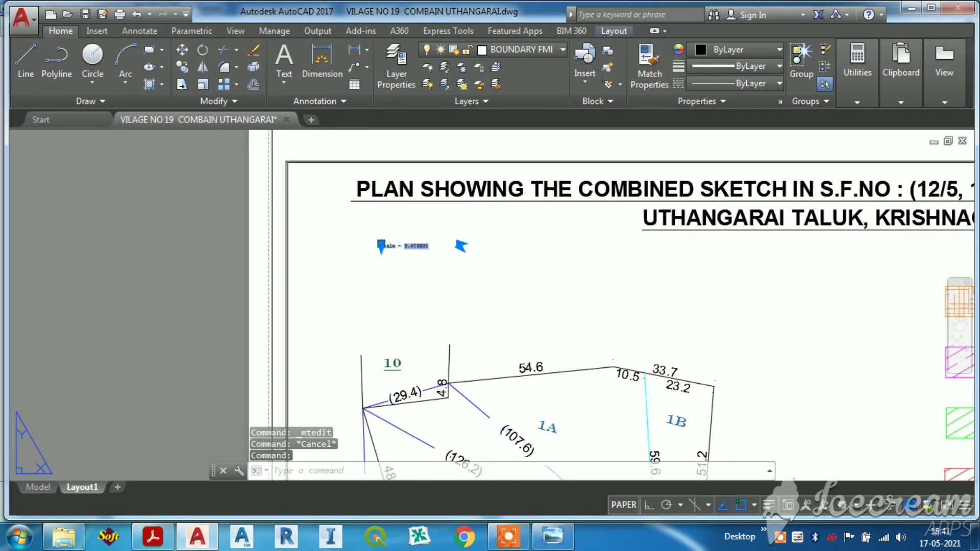
Try to enlarge the scale text with heights of 2.0 and 1.5, and leave the text editor
double_click(429, 250)
left_click_drag(591, 262, 316, 258)
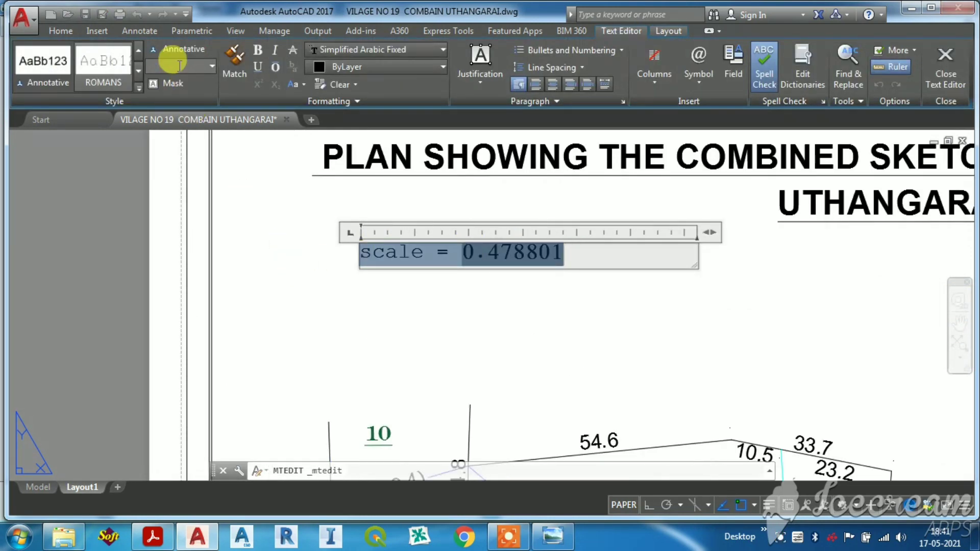
key("Return")
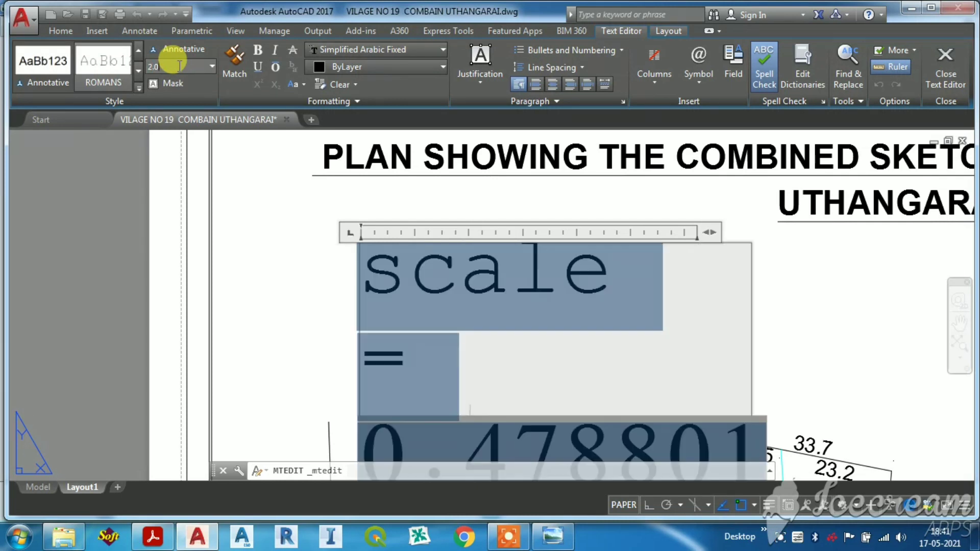
left_click(179, 68)
type("1.5")
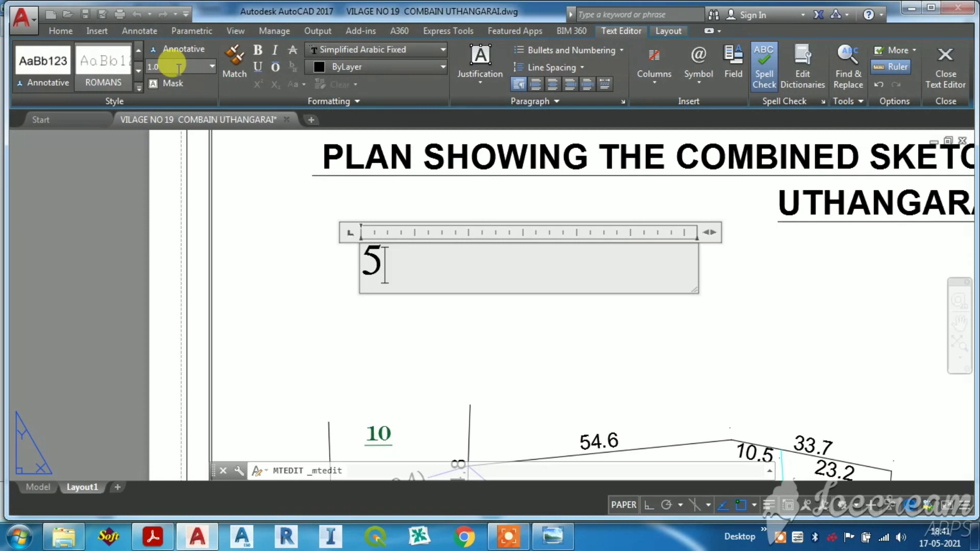
key("Escape")
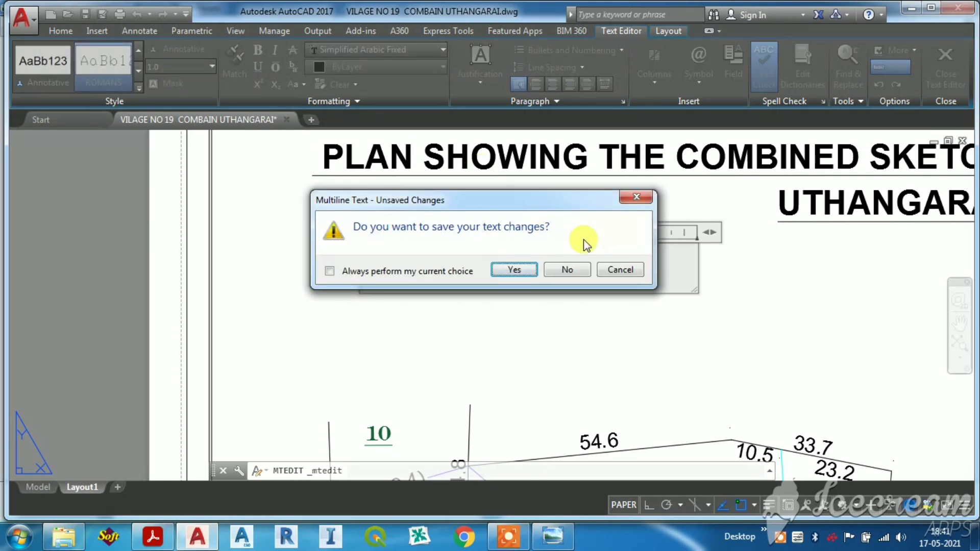
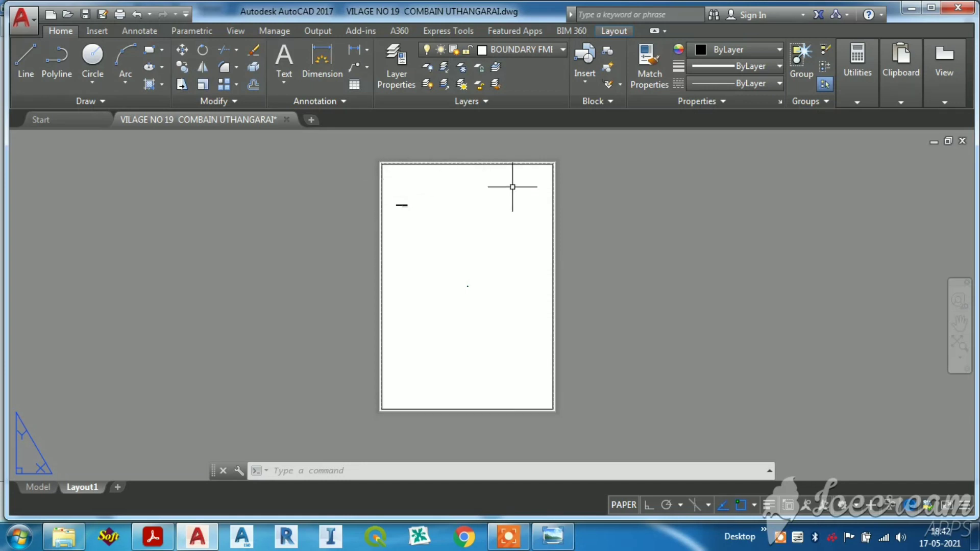
Examine the border, the scale text and the tiny combined sketch across the Layout1 sheet
scroll(381, 413, "up", 2)
scroll(381, 413, "up", 2)
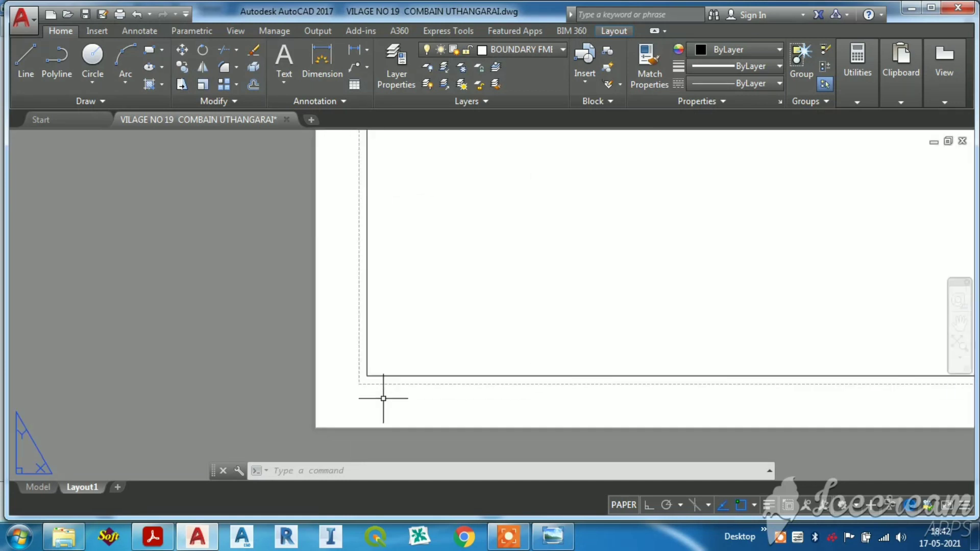
scroll(380, 385, "down", 5)
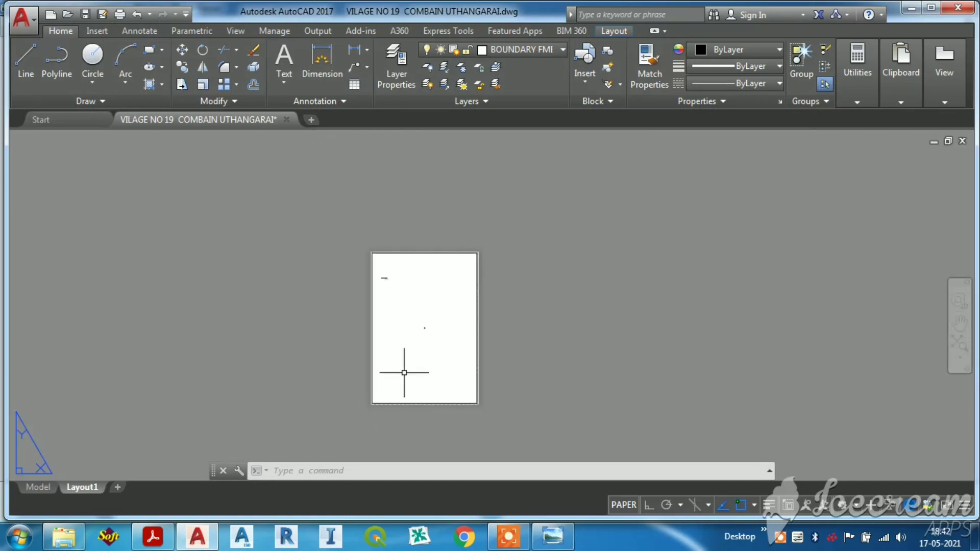
scroll(439, 308, "up", 5)
scroll(418, 331, "up", 6)
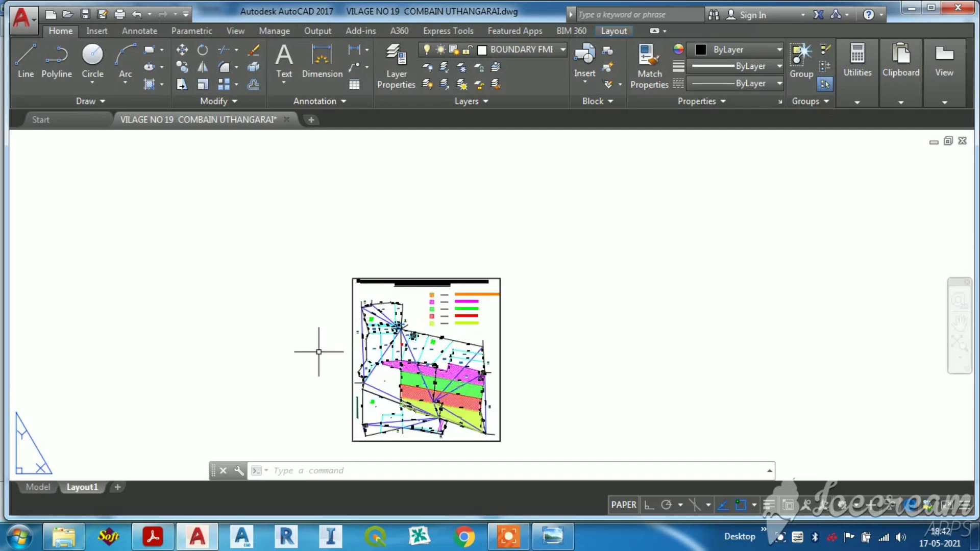
scroll(523, 328, "down", 5)
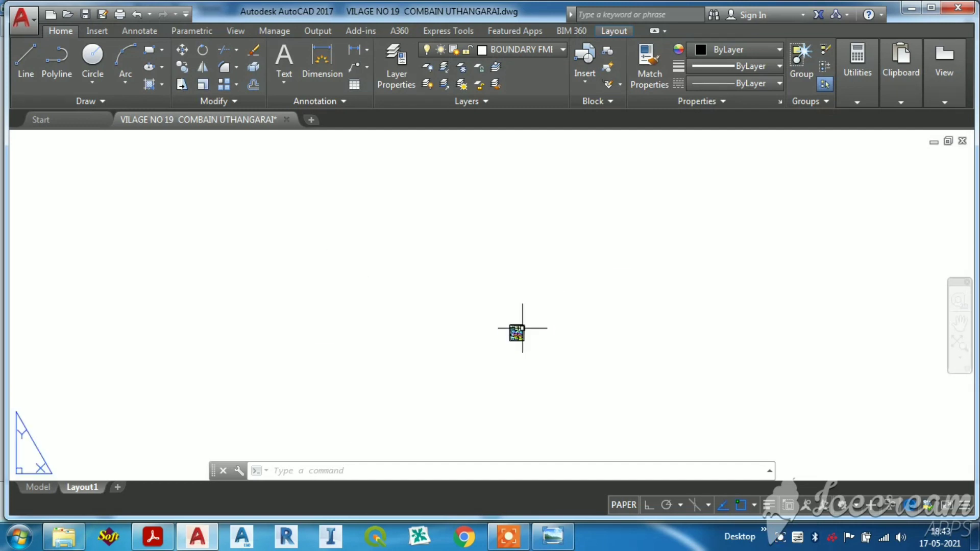
scroll(520, 331, "down", 3)
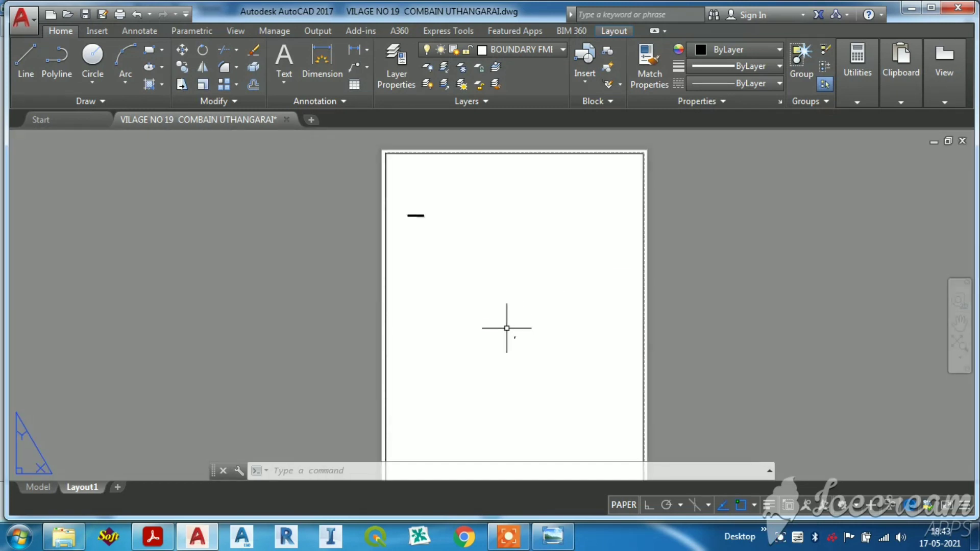
scroll(447, 318, "down", 1)
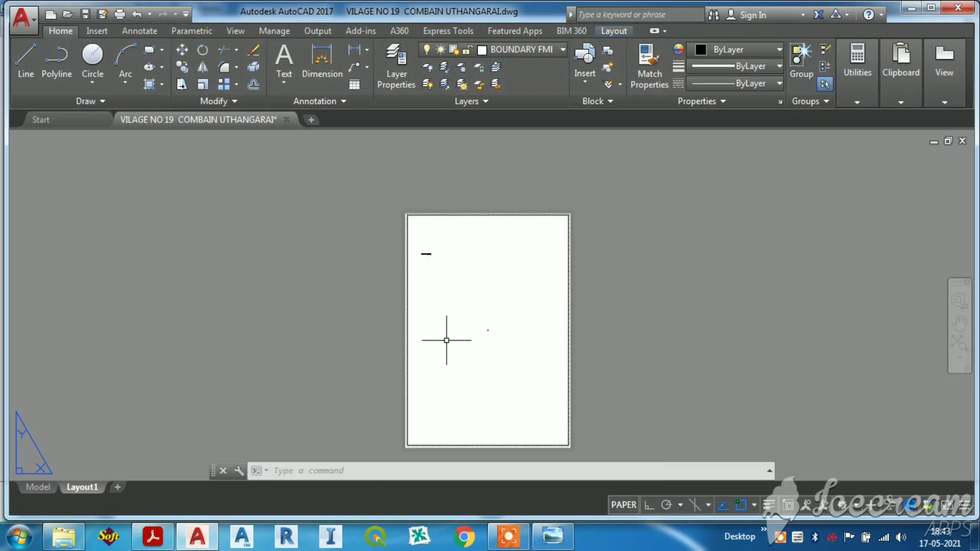
Preview the Layout1 plot, inspect the scale text up close, and leave without plotting
key("ctrl+p")
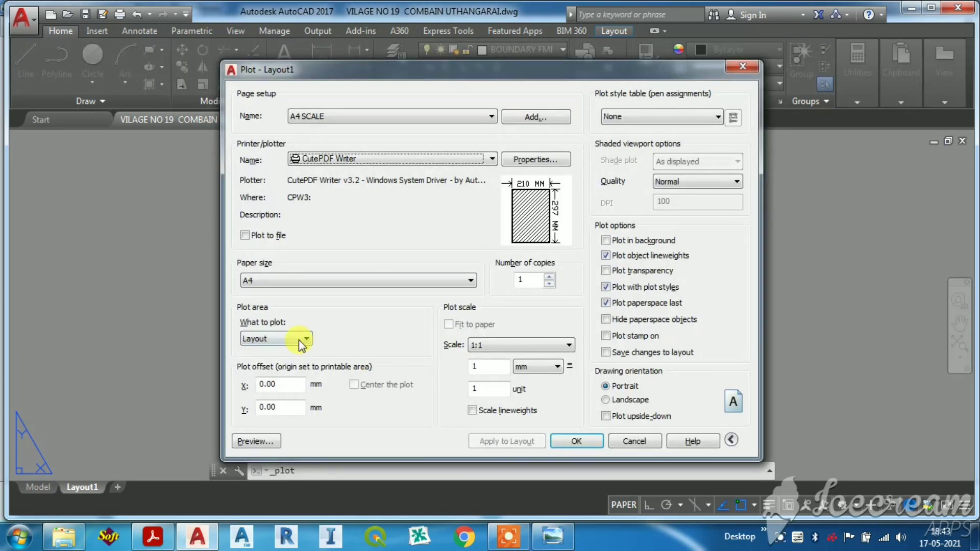
left_click(272, 439)
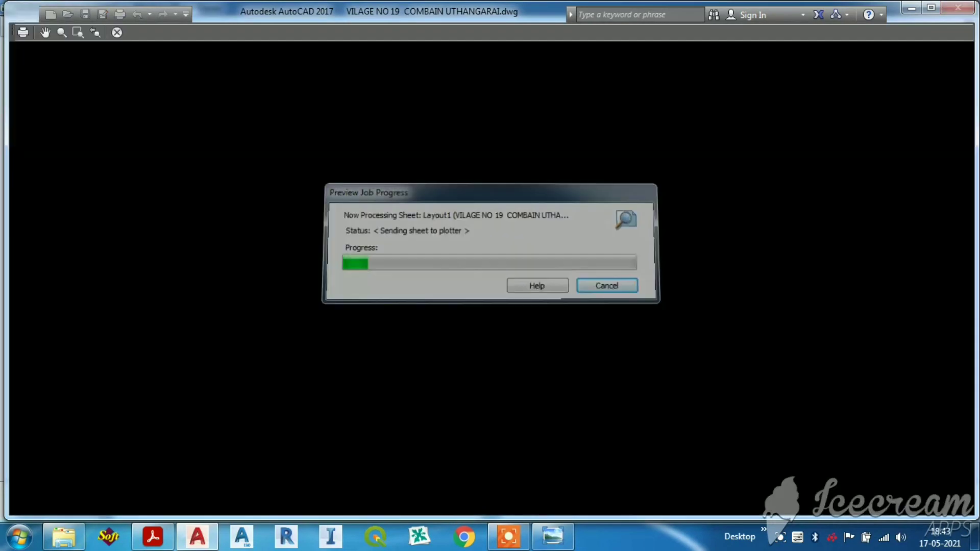
scroll(489, 276, "up", 3)
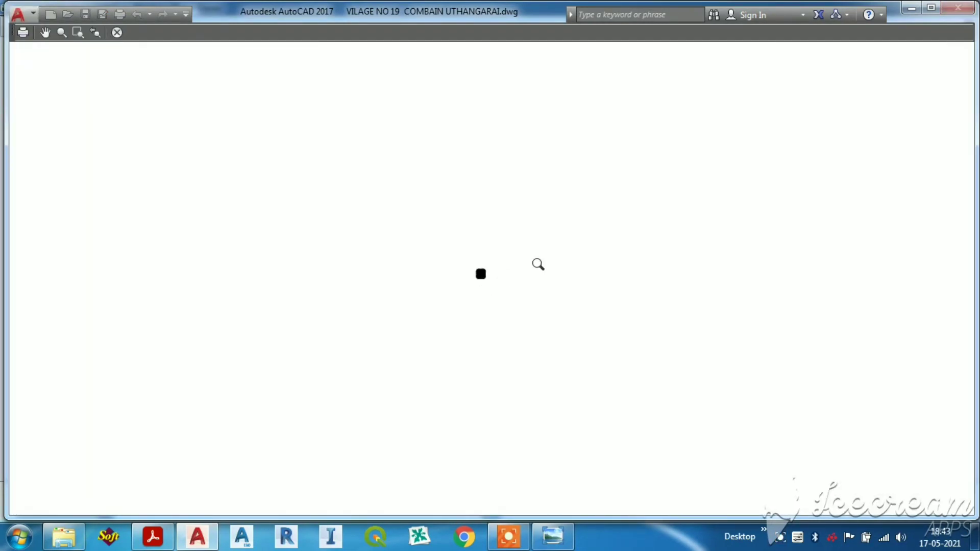
scroll(538, 264, "down", 5)
left_click_drag(534, 262, 463, 187)
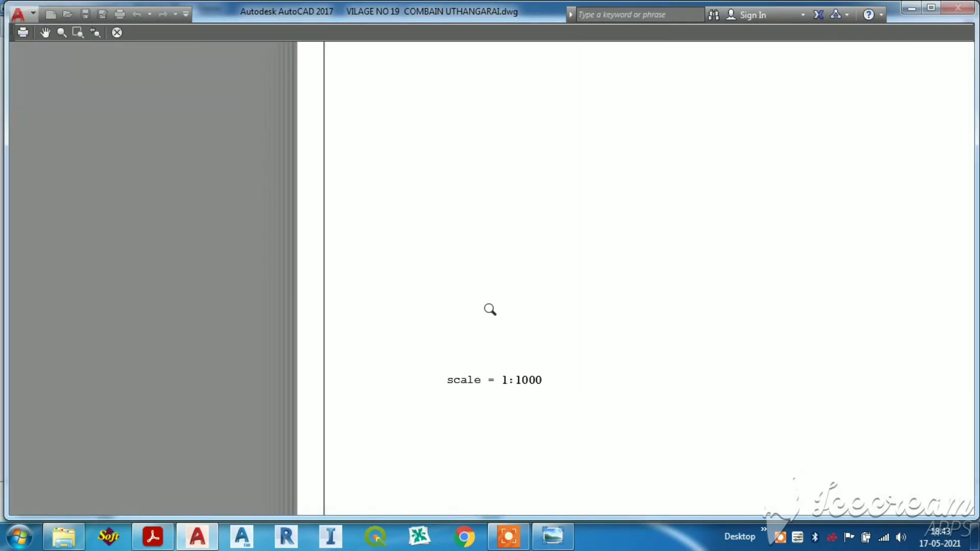
key("Escape")
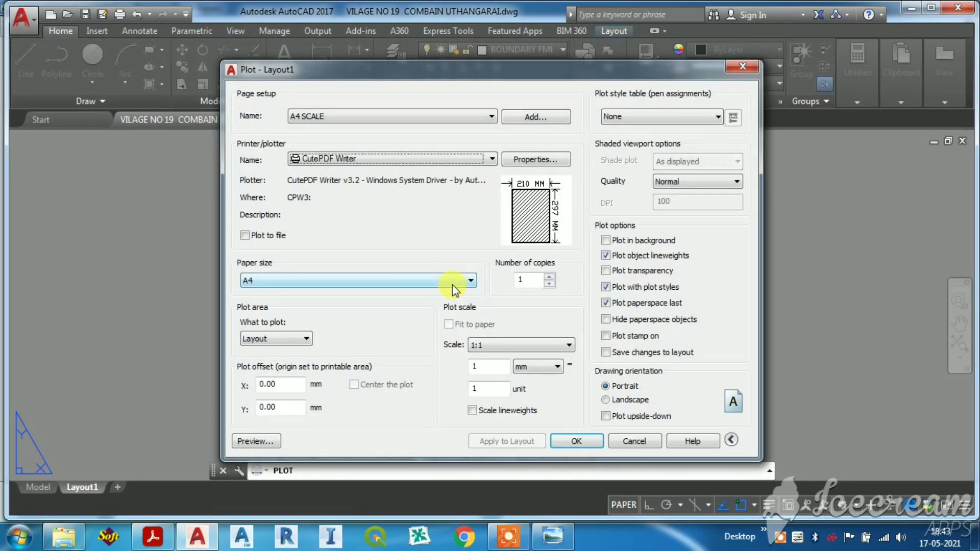
key("Escape")
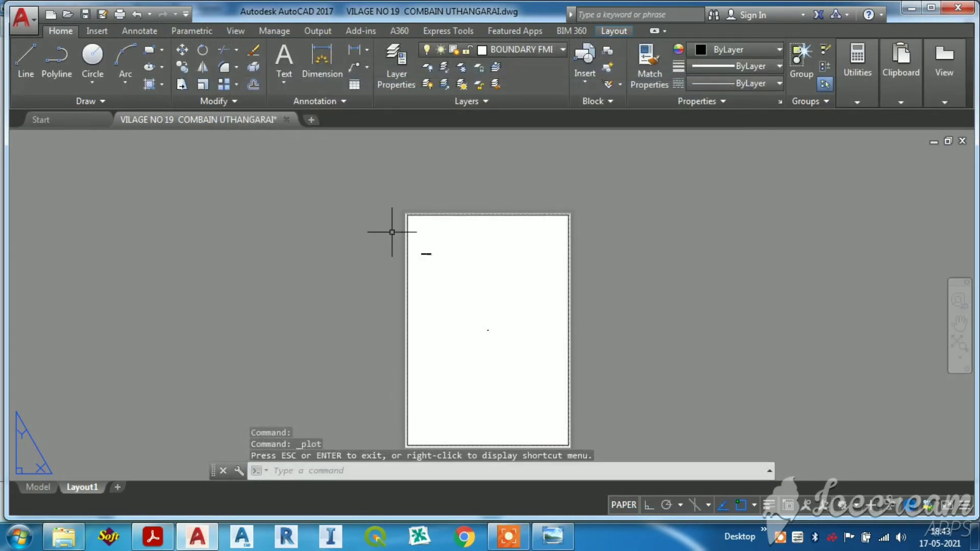
Delete Layout1 and confirm its permanent removal
right_click(83, 491)
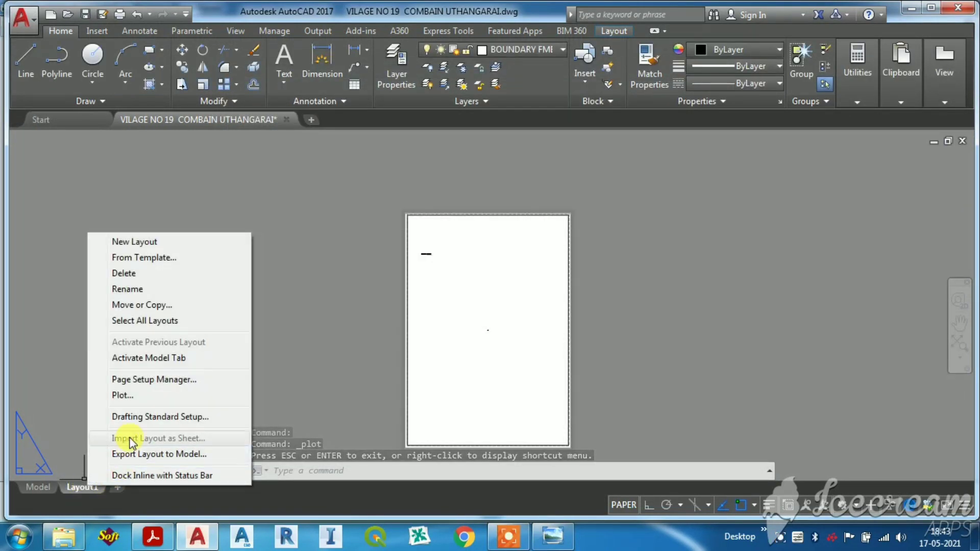
left_click(125, 273)
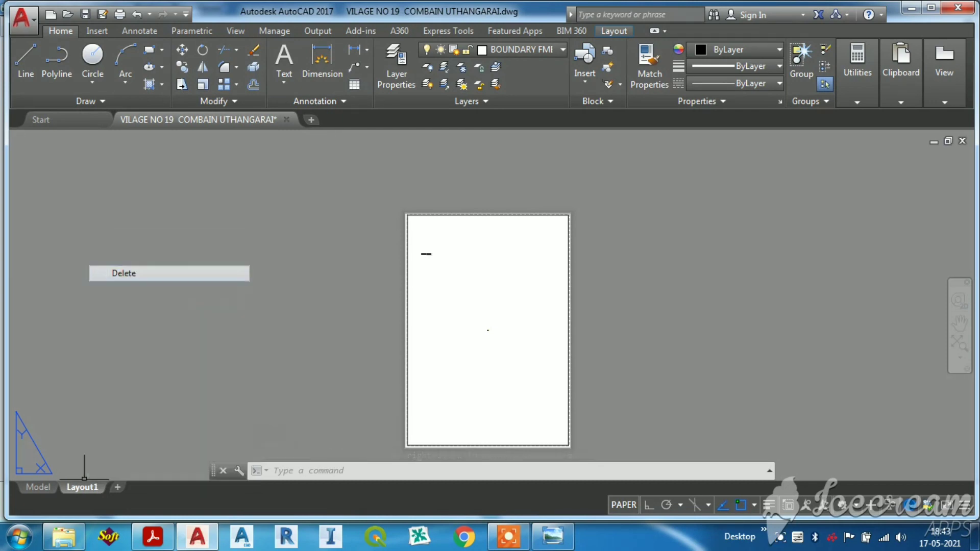
left_click(515, 321)
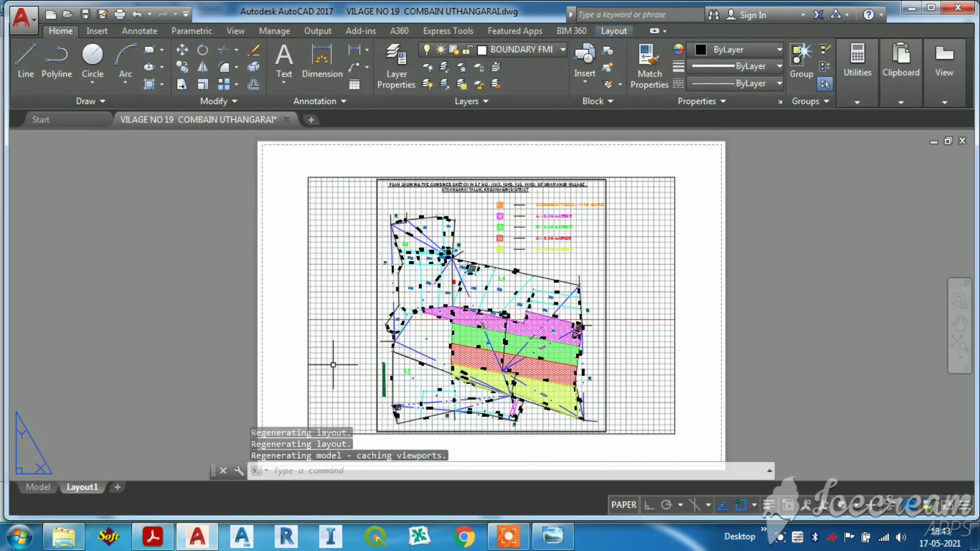
Create a new page setup named "a4 paper" for Layout1, starting from the *Layout1* settings
right_click(81, 491)
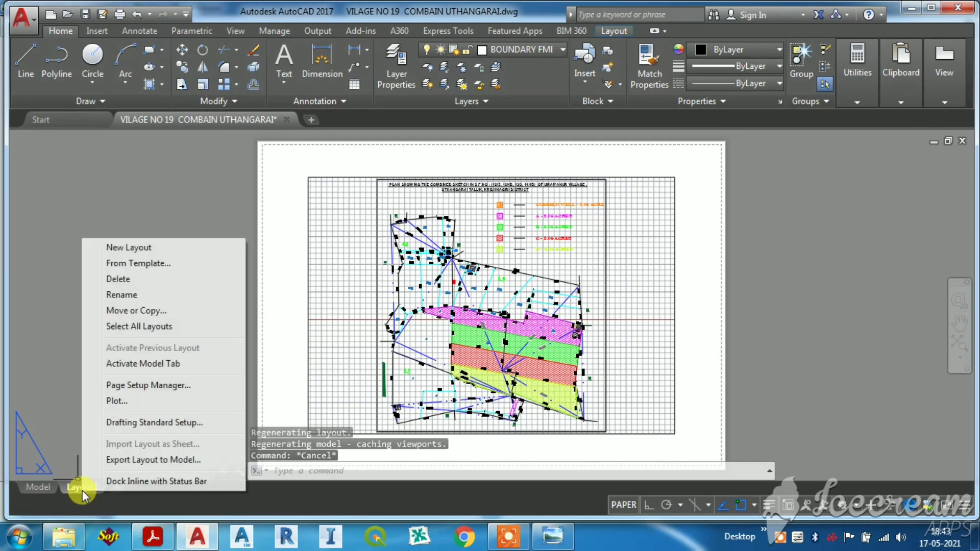
key("Escape")
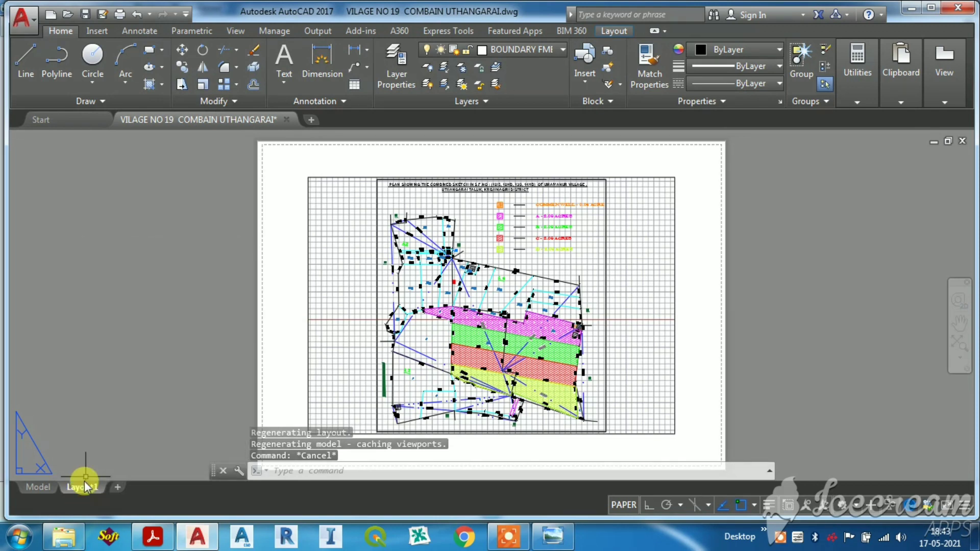
right_click(82, 485)
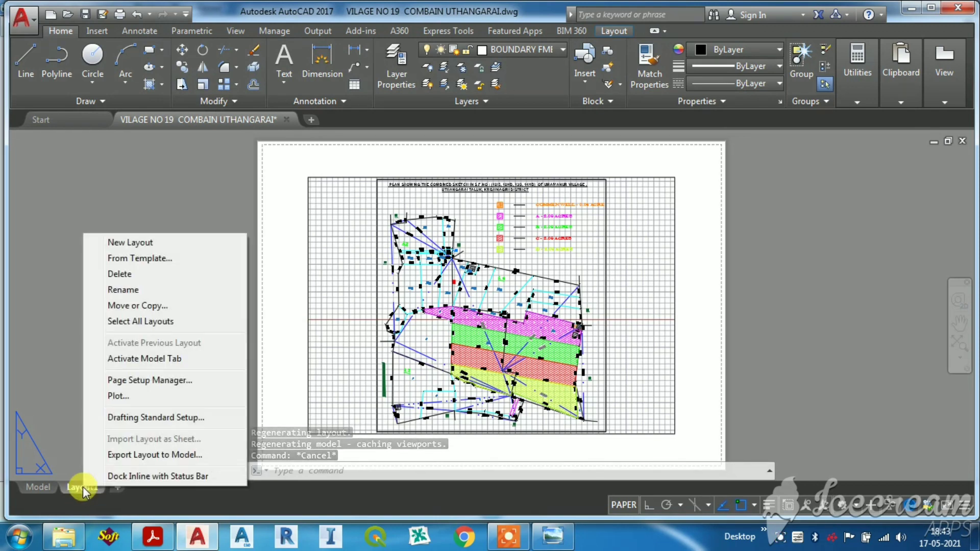
left_click(128, 379)
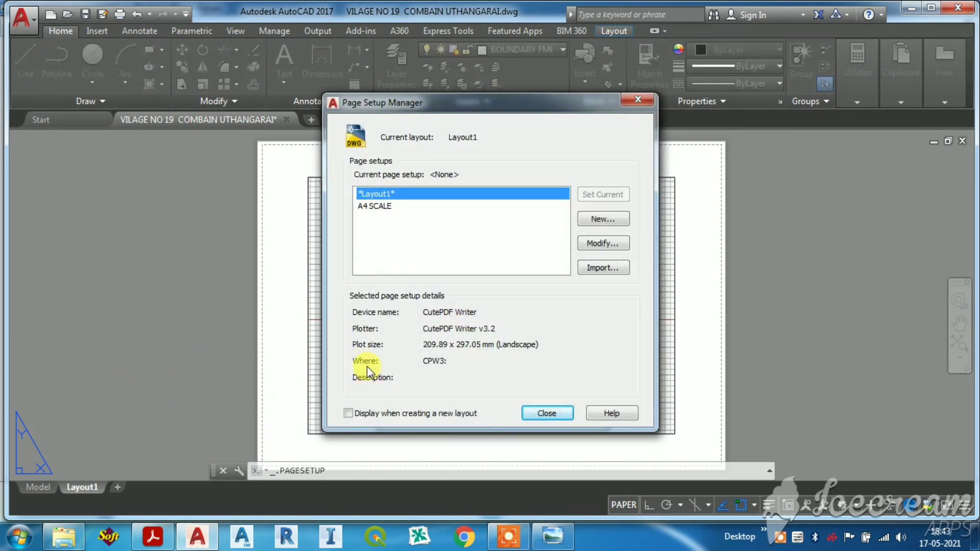
left_click(603, 219)
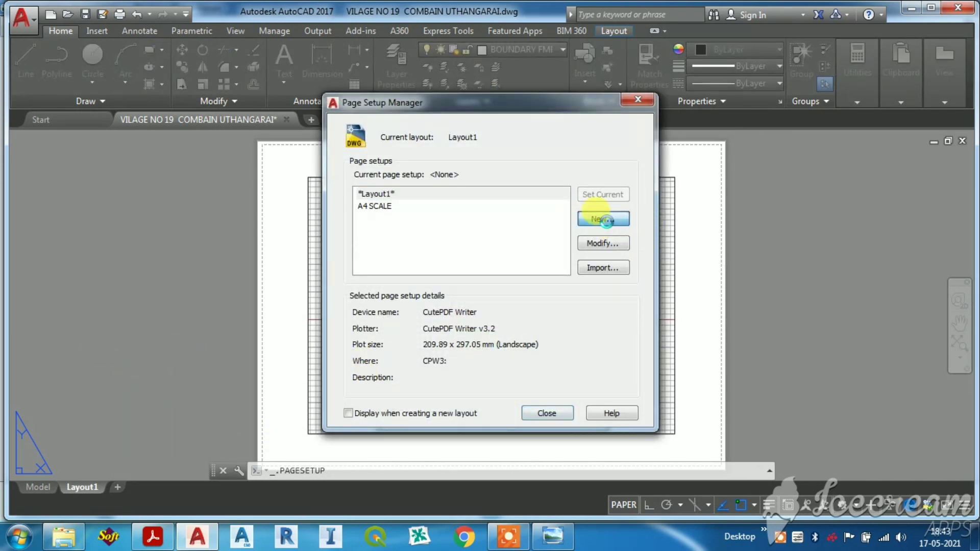
left_click_drag(423, 214, 357, 216)
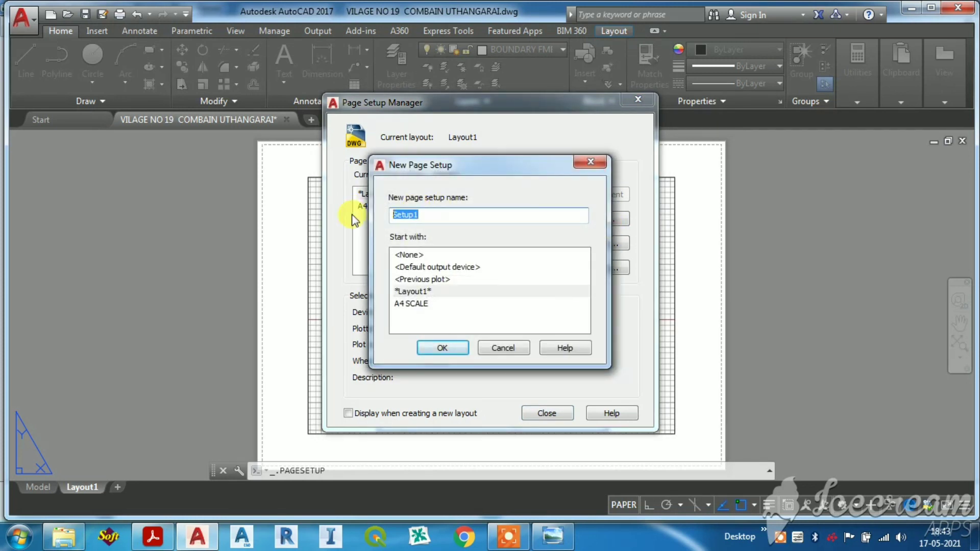
key("BackSpace")
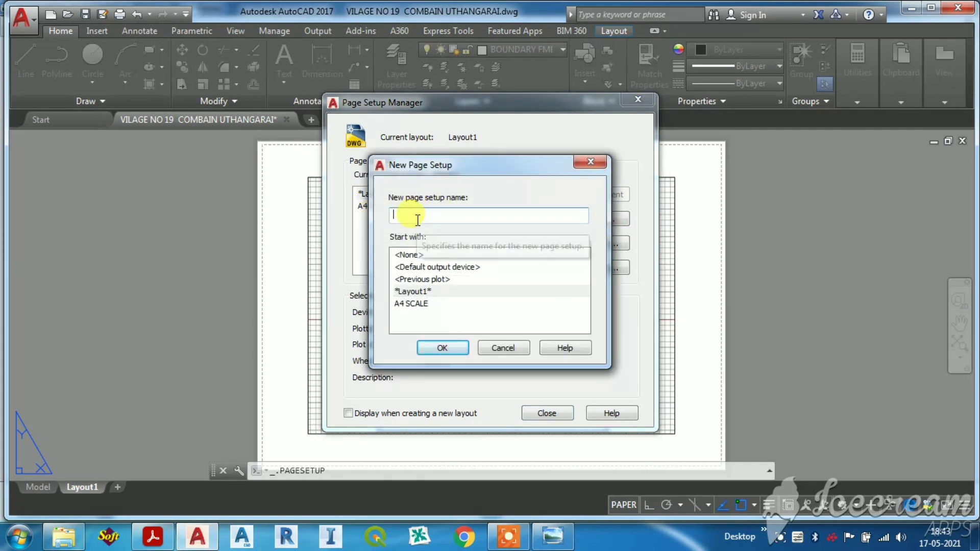
type("a4 paper")
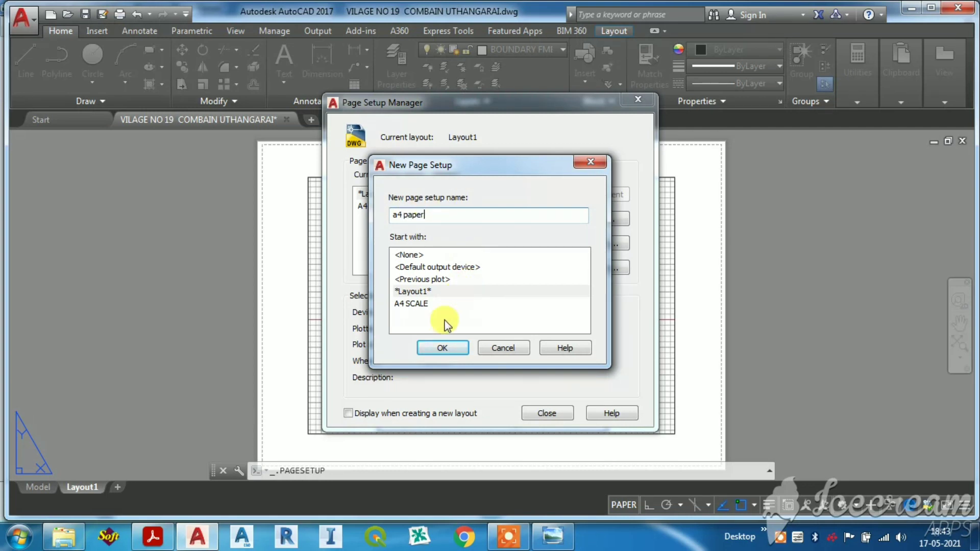
left_click(442, 348)
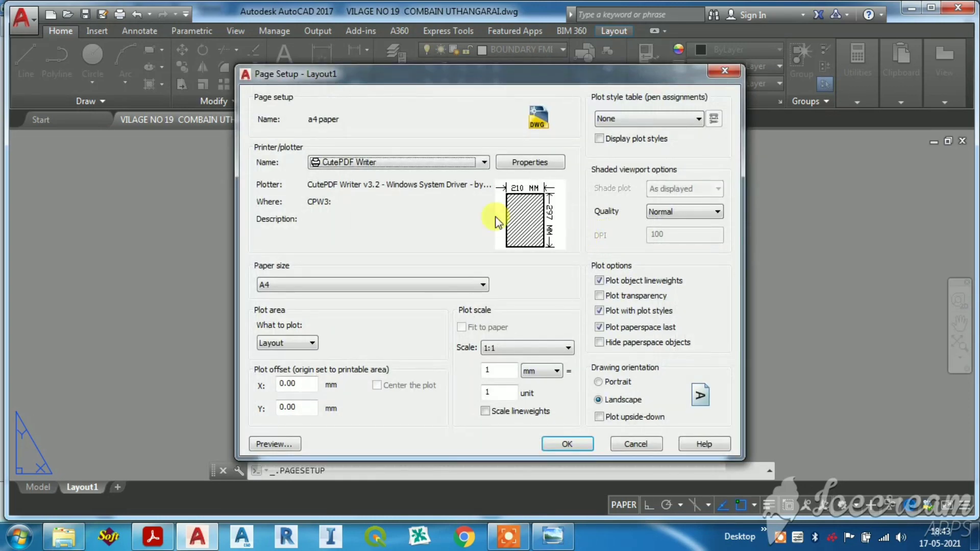
Configure the a4 paper setup with DWG To PDF.pc3, portrait orientation and ISO full bleed A4 (210.00 x 297.00 MM), and make it current
left_click(419, 164)
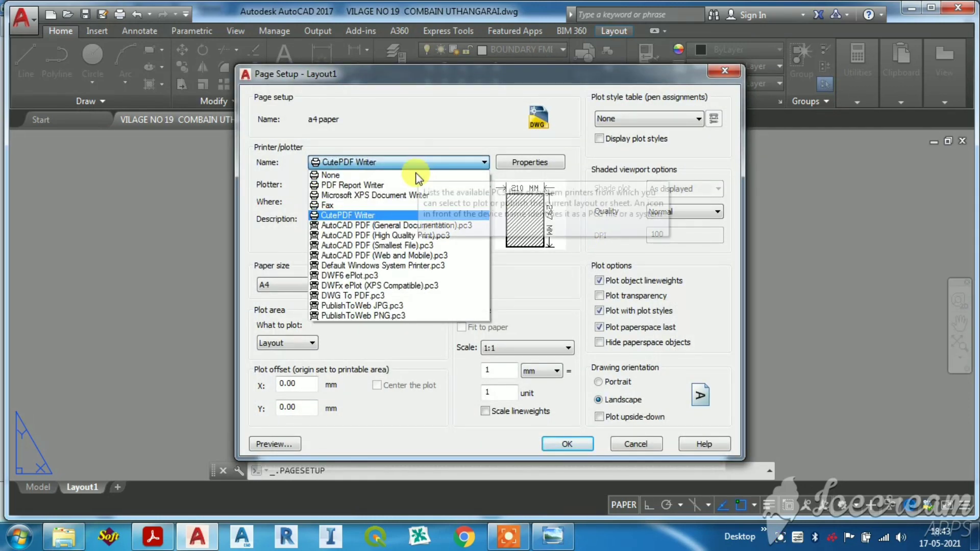
left_click(357, 295)
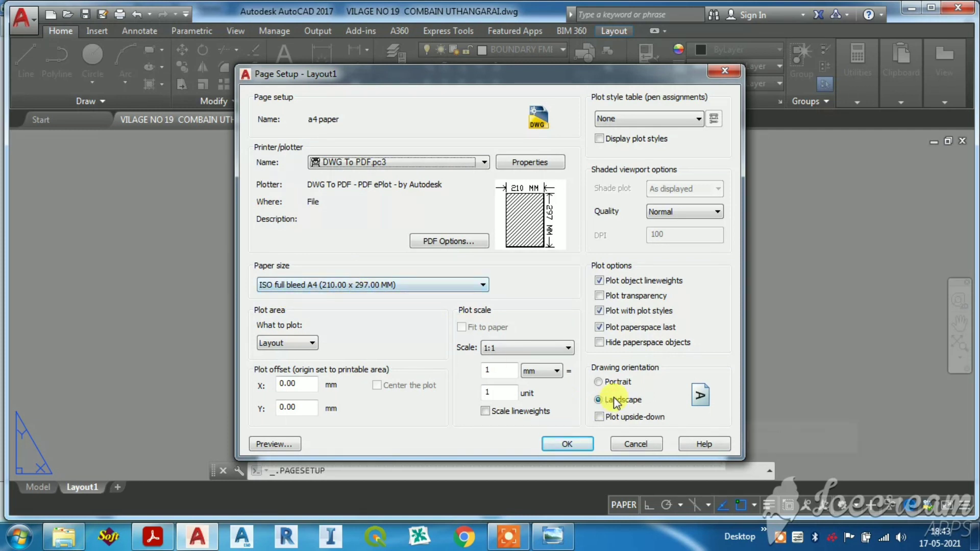
left_click(602, 384)
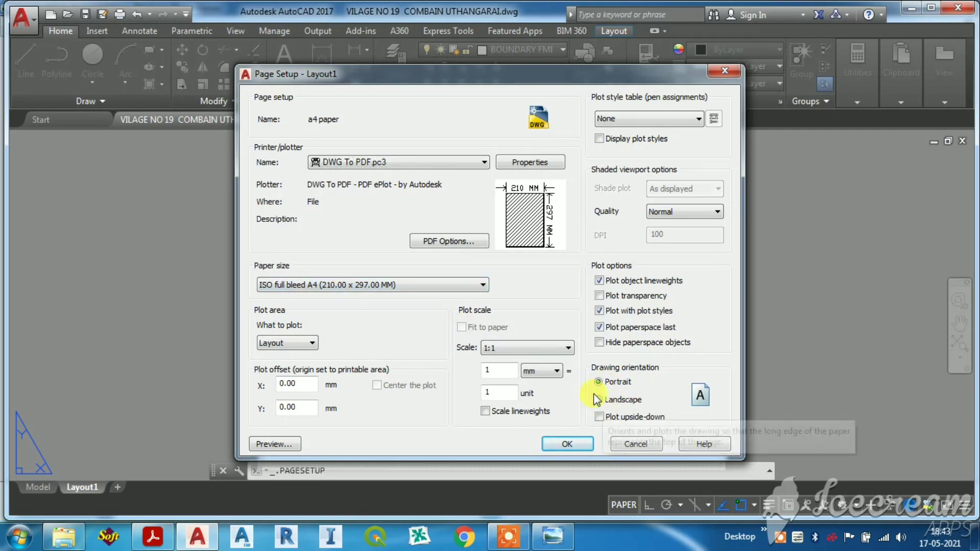
left_click(332, 287)
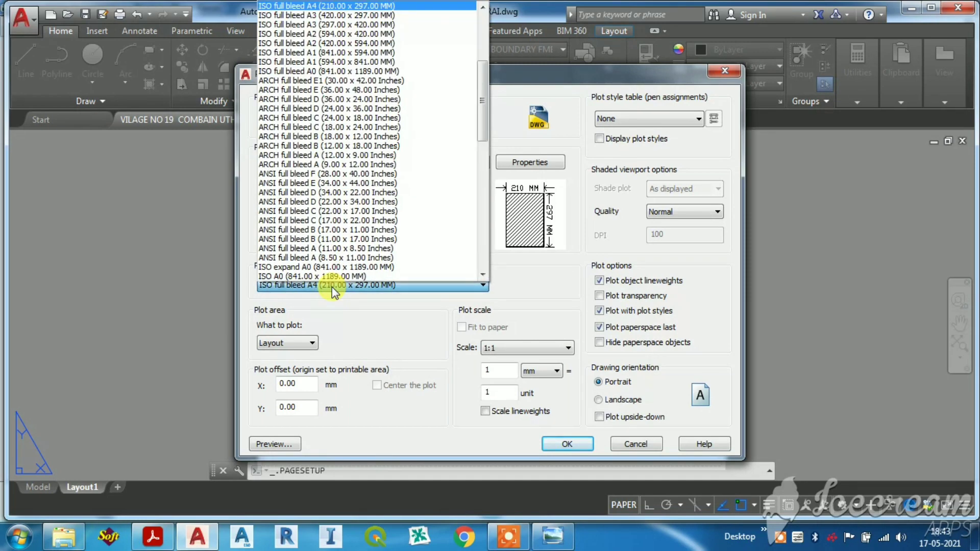
scroll(312, 137, "up", 3)
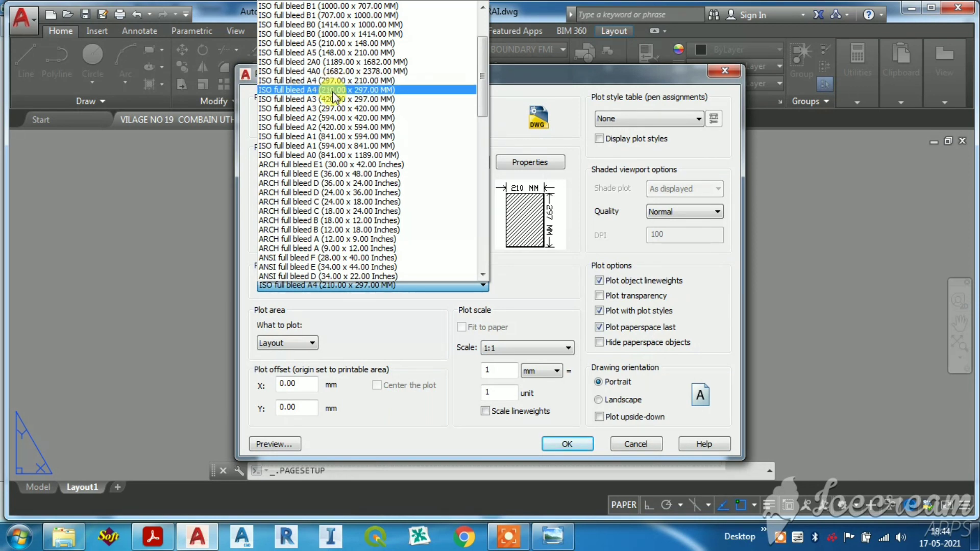
left_click(332, 92)
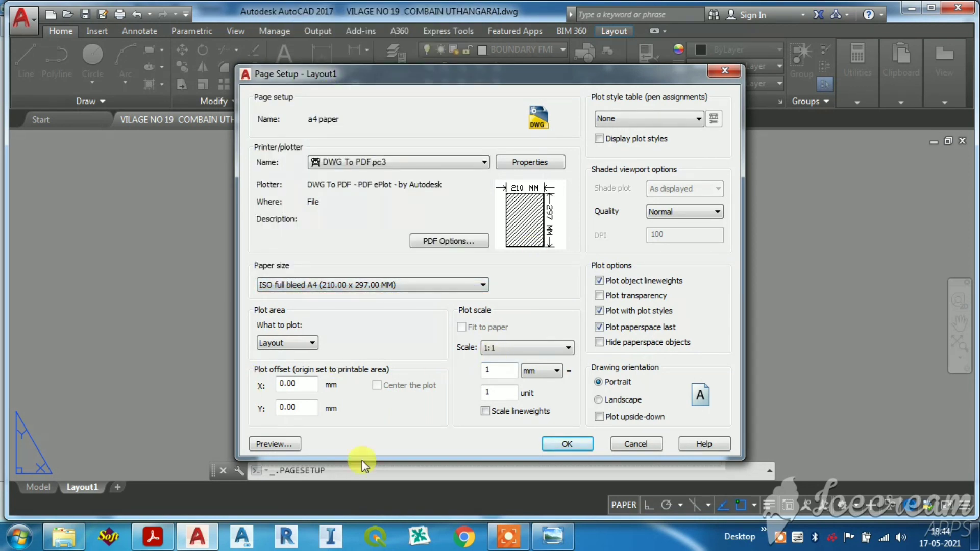
left_click(585, 447)
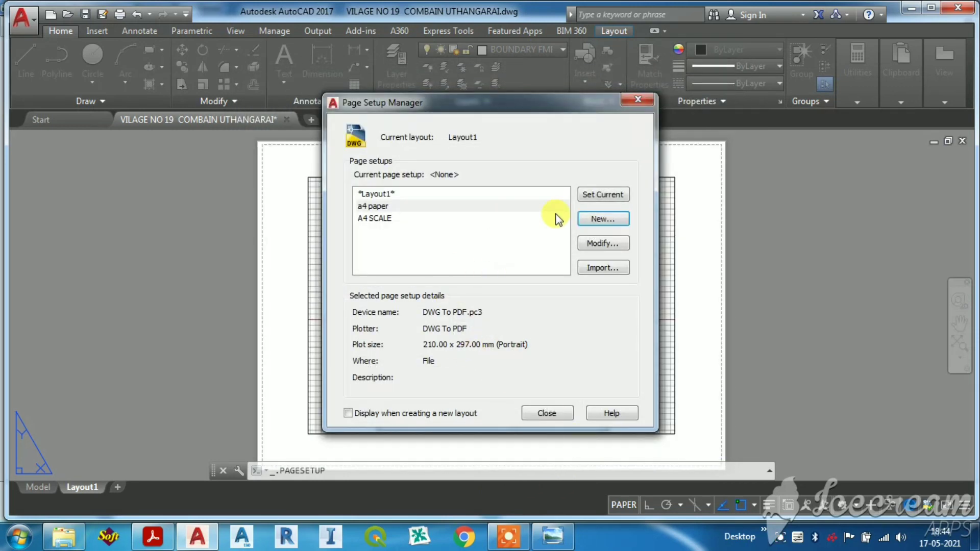
left_click(601, 196)
left_click(536, 413)
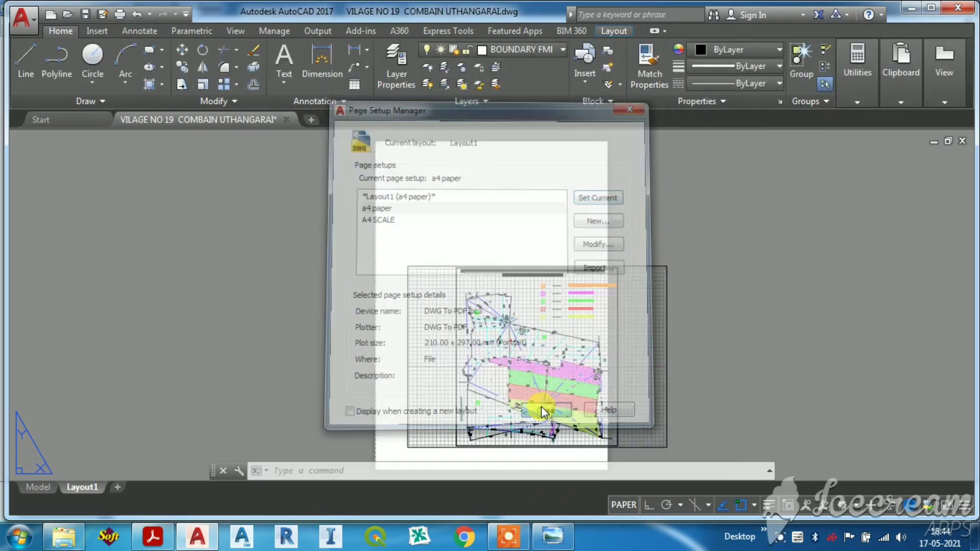
Erase the default viewport from the portrait Layout1 sheet
scroll(385, 135, "up", 5)
scroll(274, 175, "down", 5)
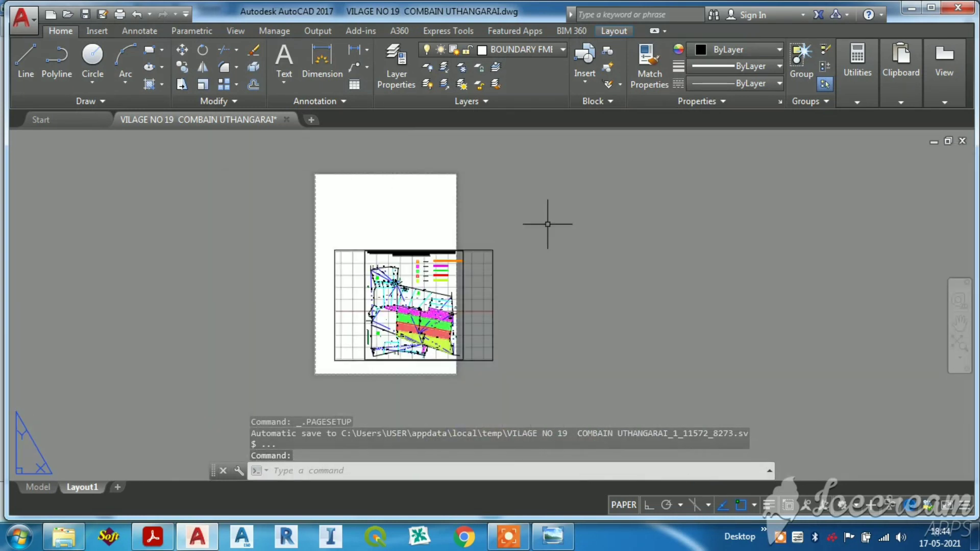
left_click(548, 224)
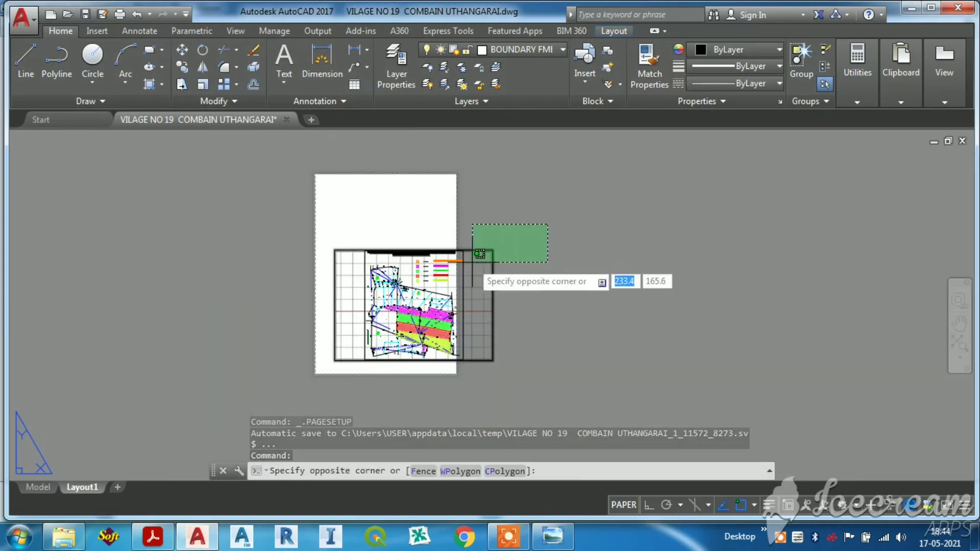
left_click(478, 259)
type("E")
key("Return")
scroll(343, 160, "up", 5)
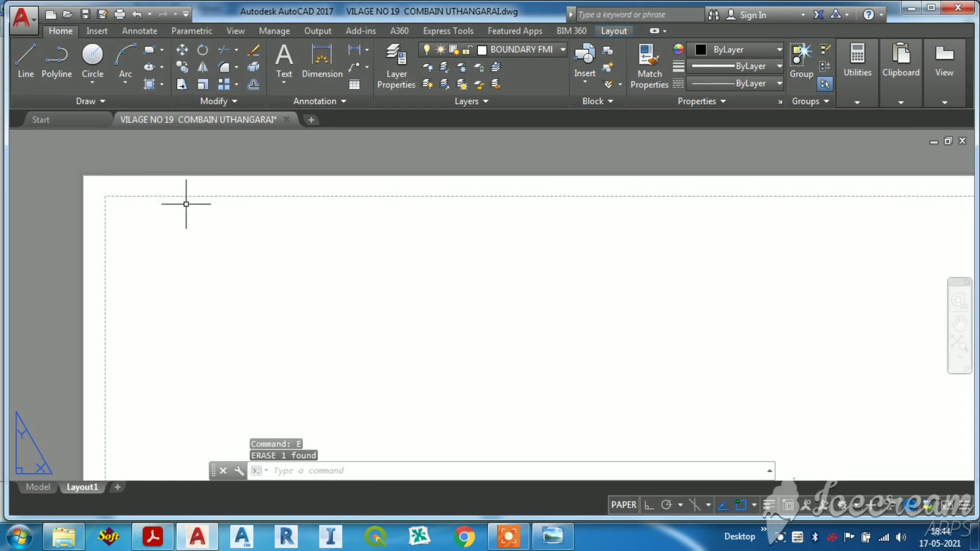
In model space, turn the whole combined sketch, including its frame, title and legend, into a block named "scale 1000"
scroll(189, 201, "down", 5)
scroll(271, 262, "up", 2)
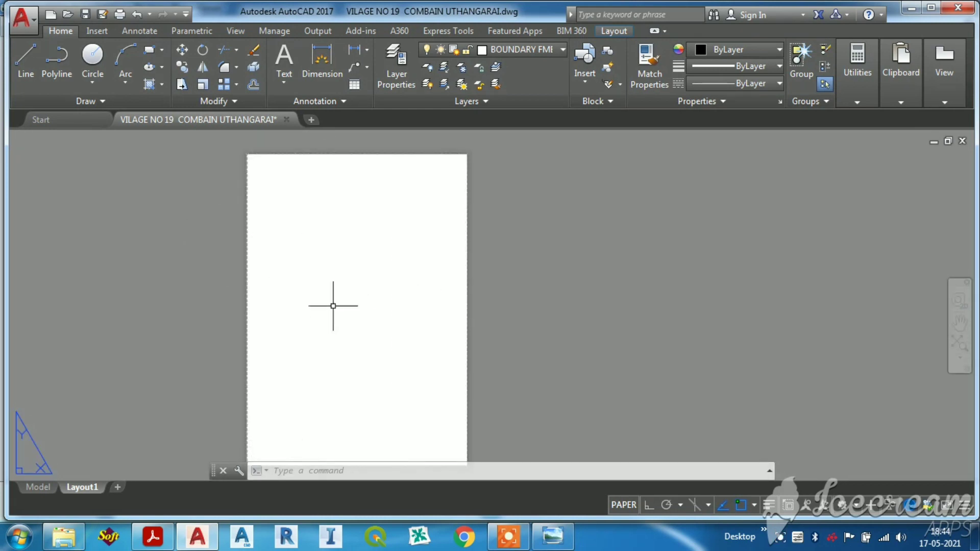
scroll(332, 304, "down", 2)
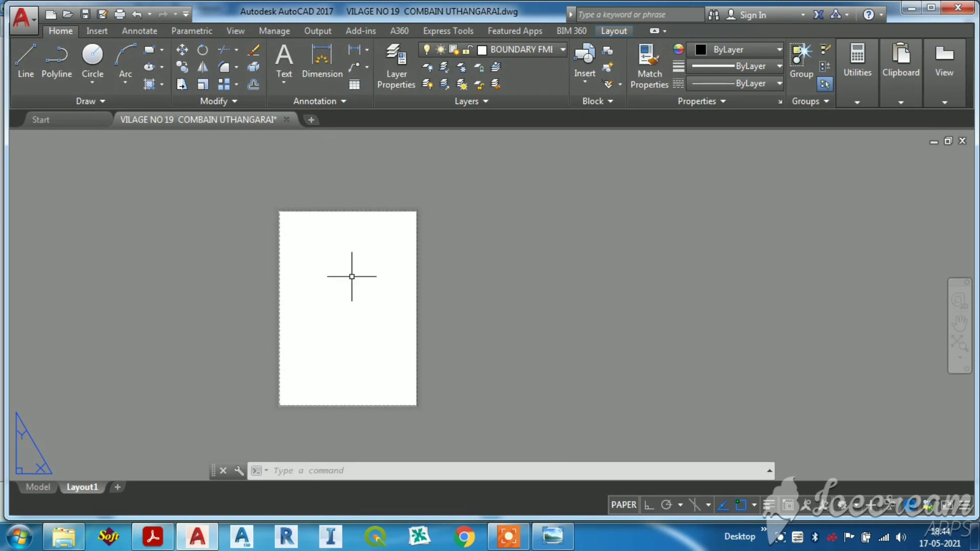
left_click(38, 487)
left_click(448, 200)
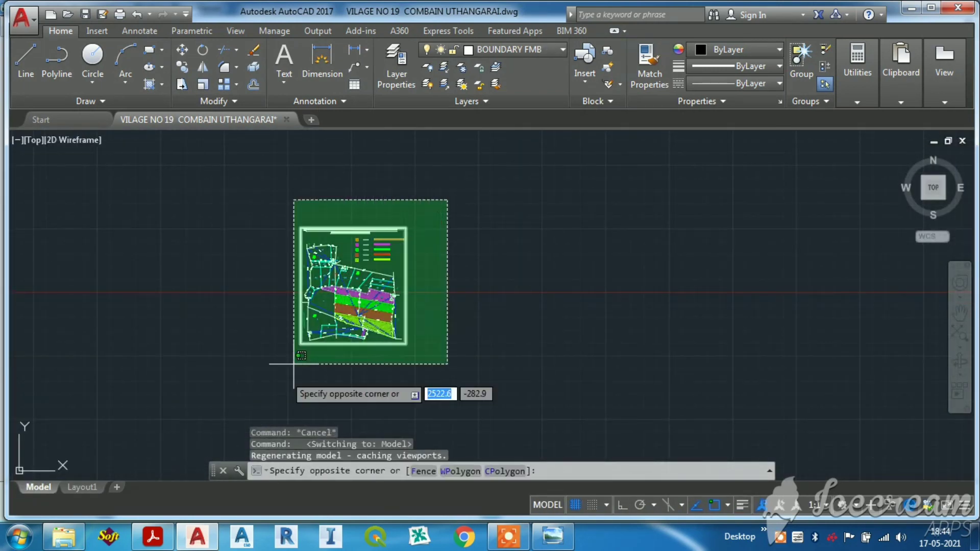
left_click(223, 385)
type("b")
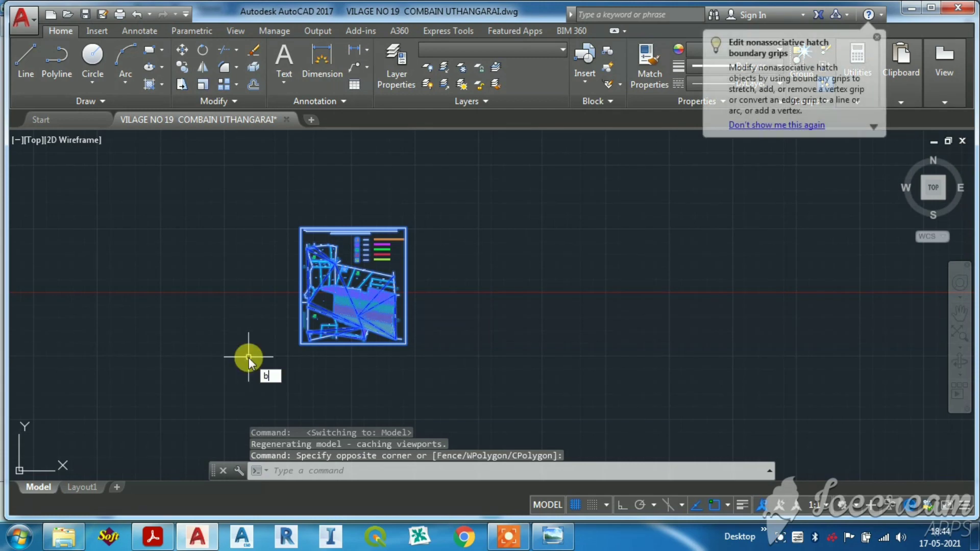
key("Return")
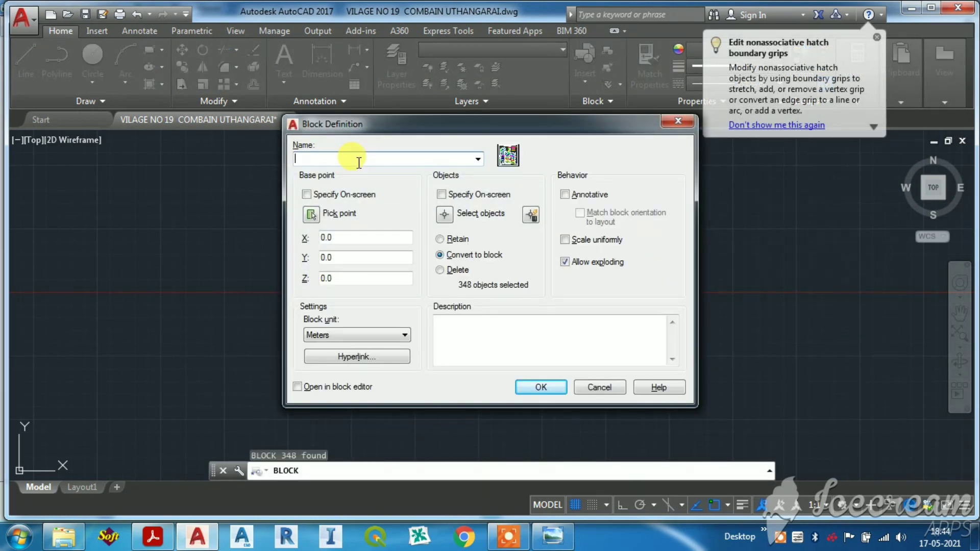
type("scale 1000")
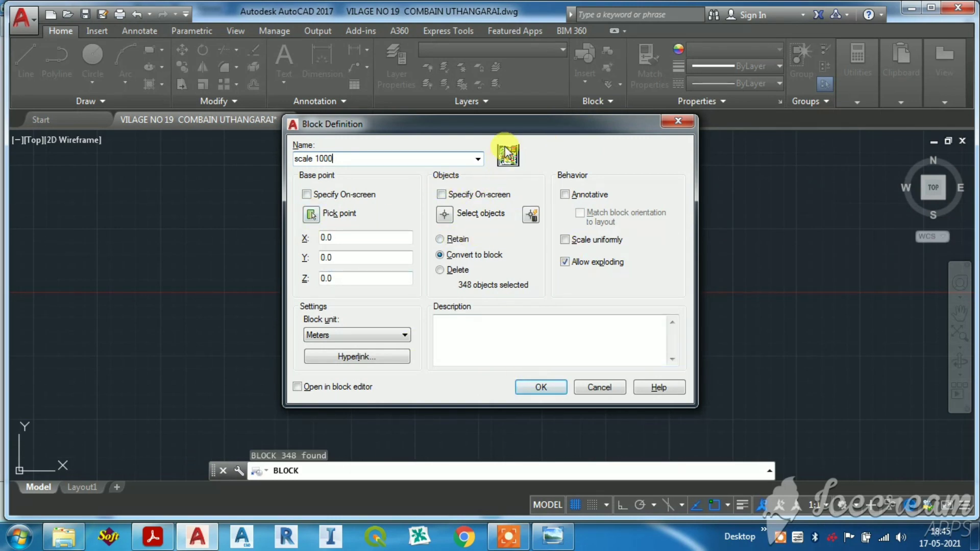
left_click(541, 388)
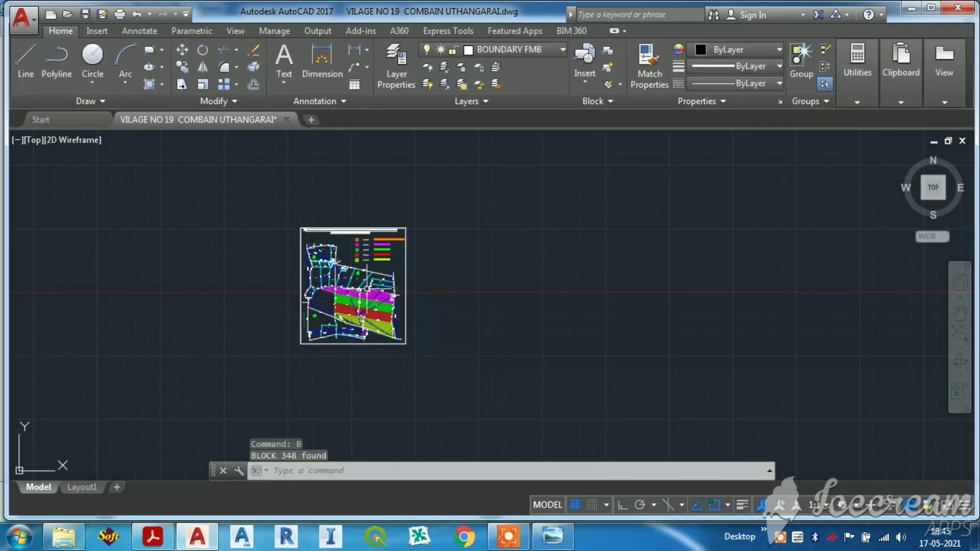
Scale the sketch block by a factor of 1000, using the lower-left boundary corner of field 13 as the base point
left_click(389, 273)
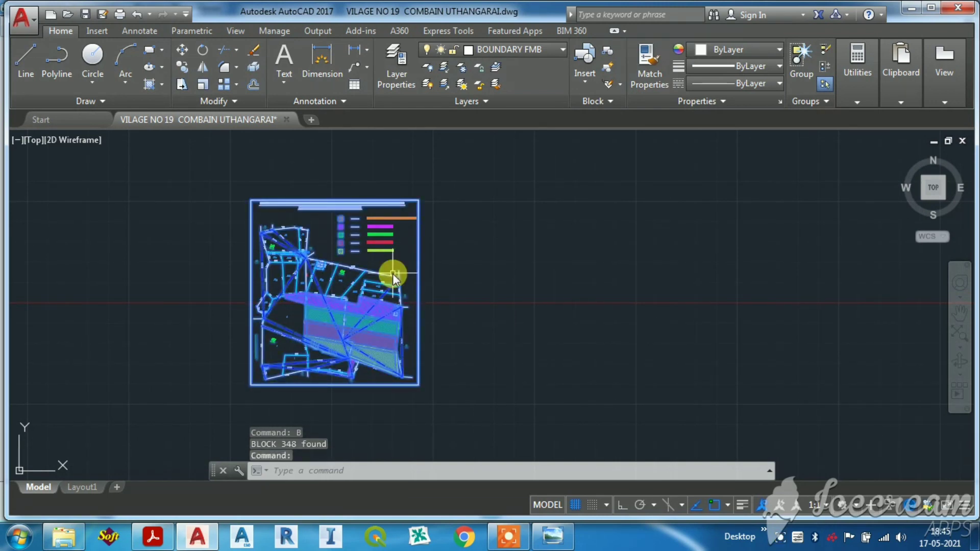
type("sc")
key("Return")
scroll(252, 393, "up", 4)
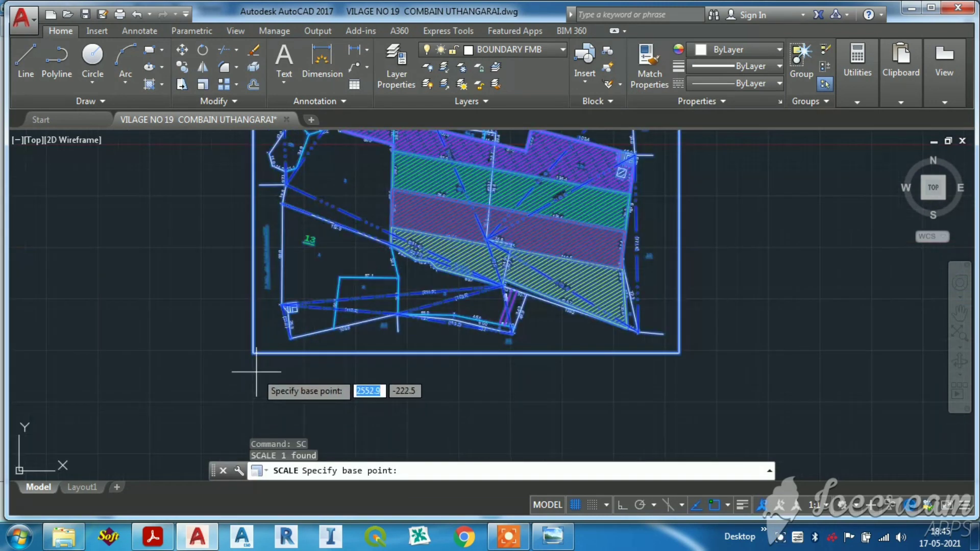
scroll(268, 347, "up", 5)
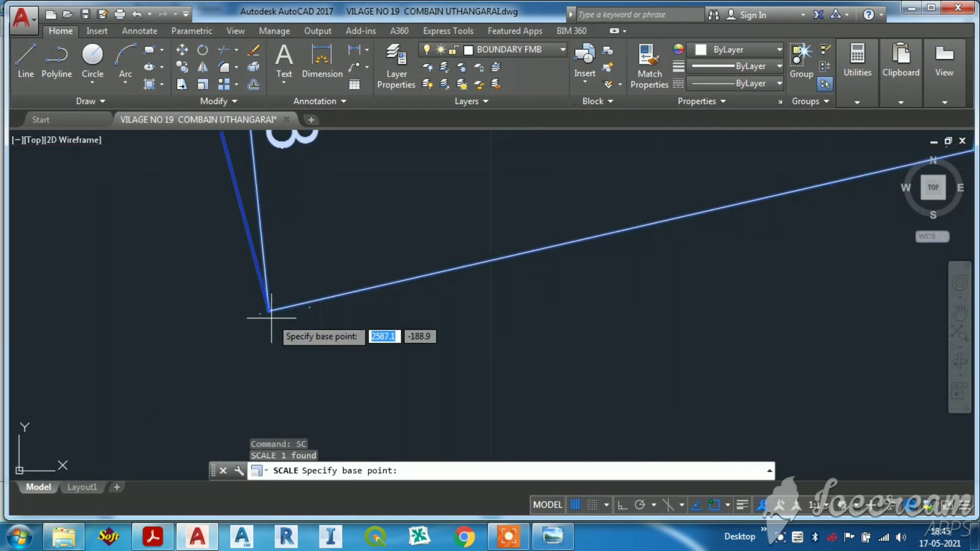
left_click(272, 308)
scroll(255, 337, "down", 3)
scroll(251, 341, "up", 5)
scroll(268, 327, "down", 8)
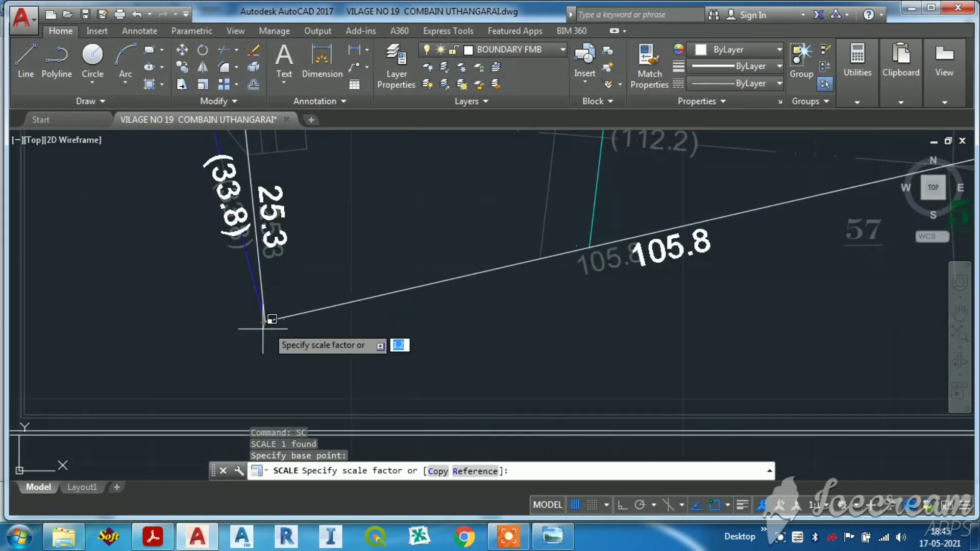
scroll(268, 327, "down", 3)
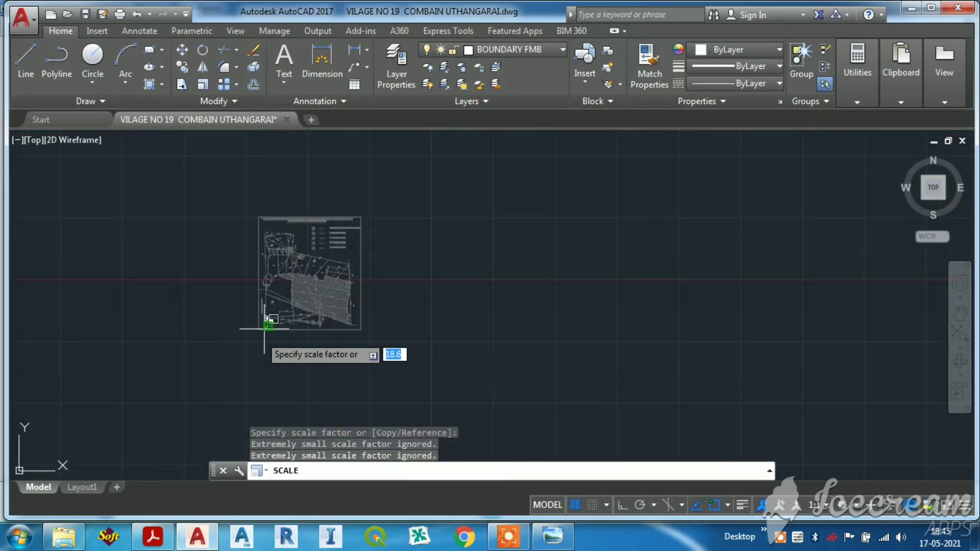
type("1000")
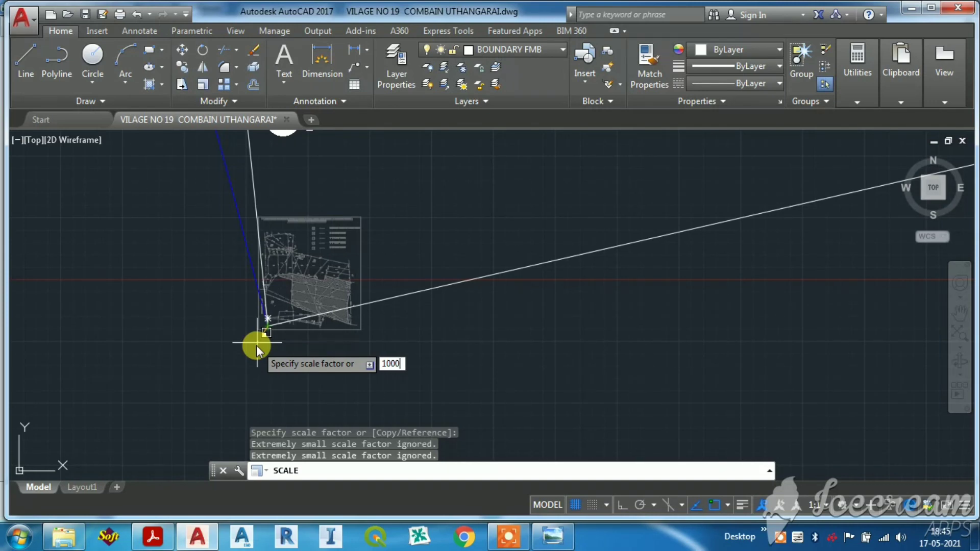
key("Return")
scroll(256, 345, "down", 10)
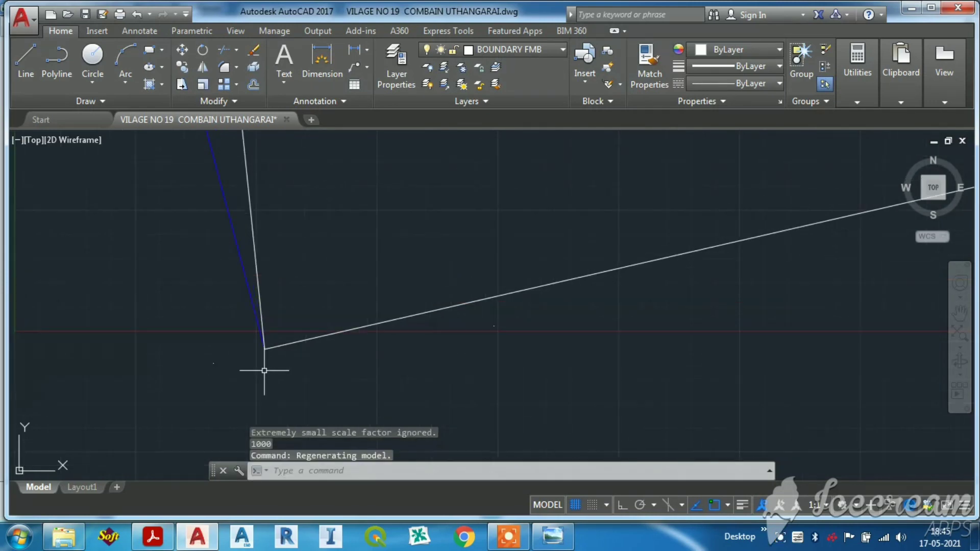
scroll(295, 332, "down", 4)
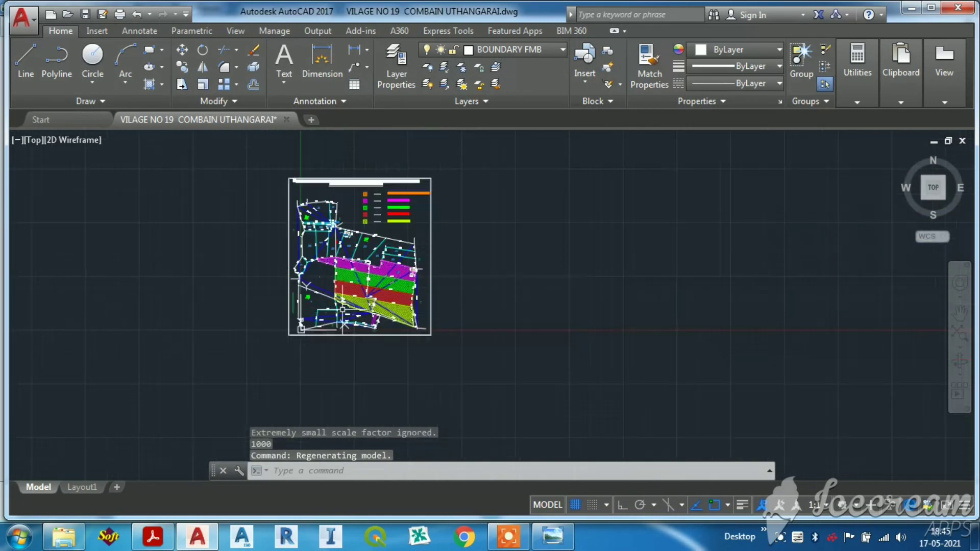
Place an aligned dimension along the lower edge of plot 1D1 to check the scaled length
scroll(368, 187, "up", 4)
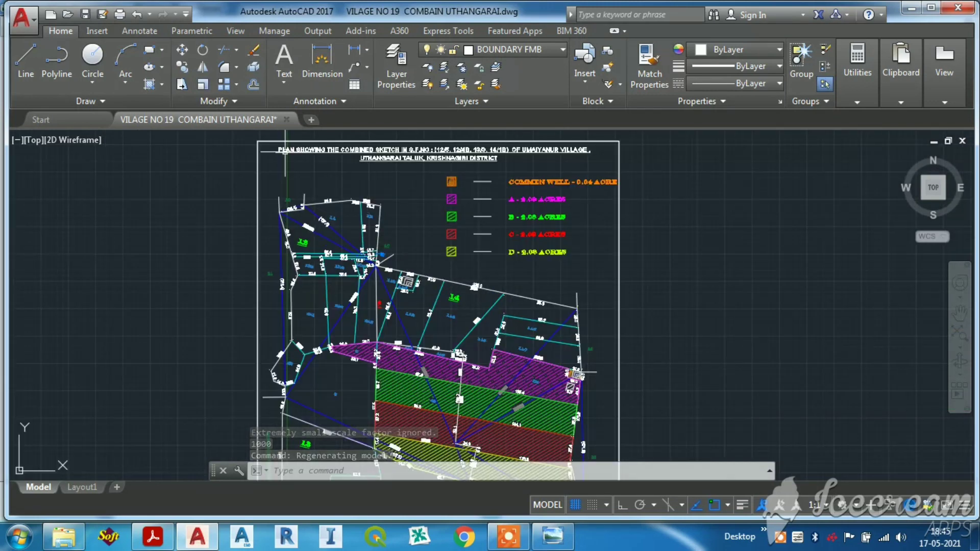
scroll(296, 197, "up", 6)
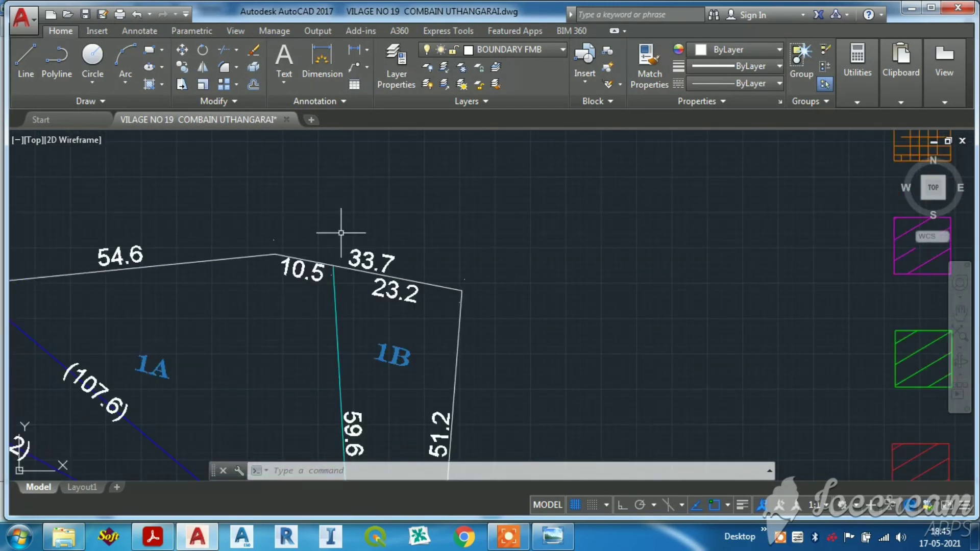
scroll(341, 233, "down", 2)
scroll(327, 239, "up", 2)
scroll(234, 279, "down", 5)
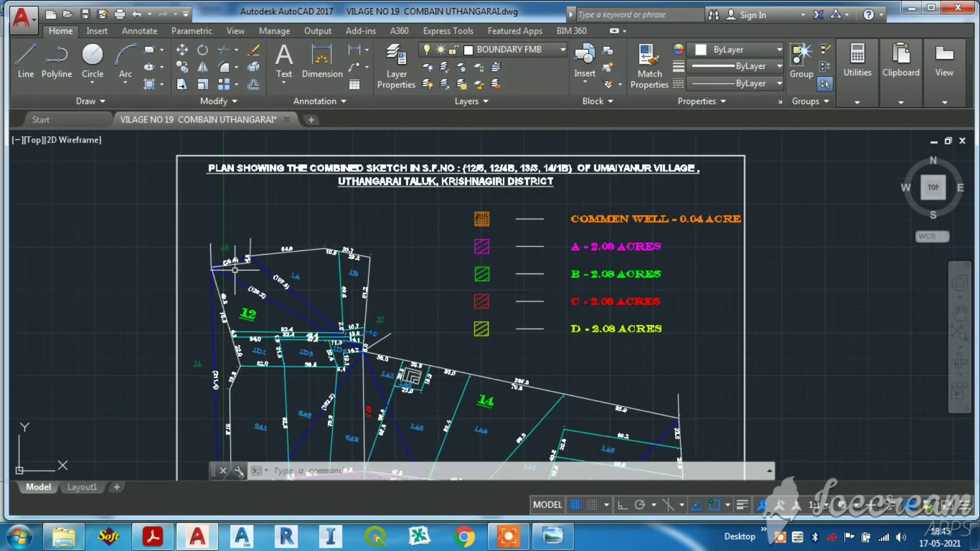
scroll(271, 357, "up", 6)
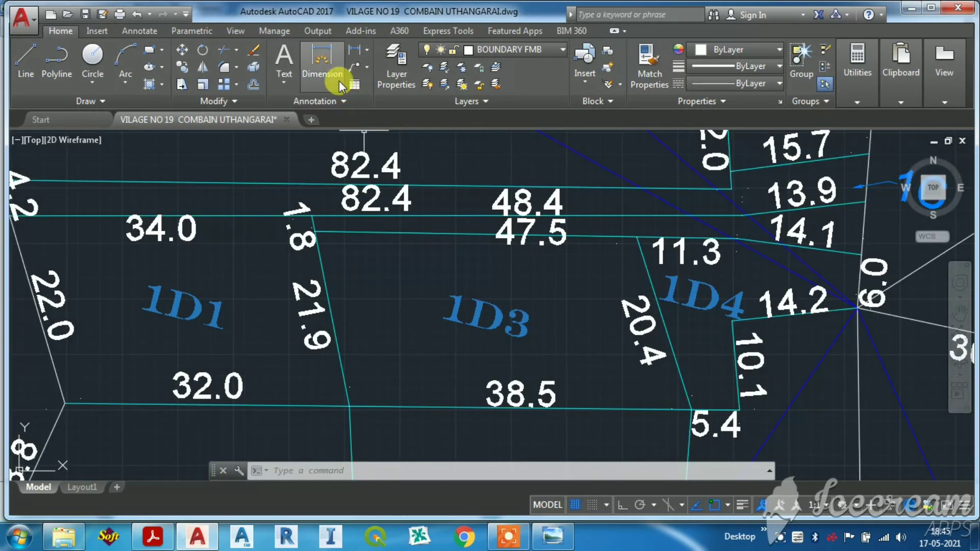
left_click(350, 55)
left_click(367, 50)
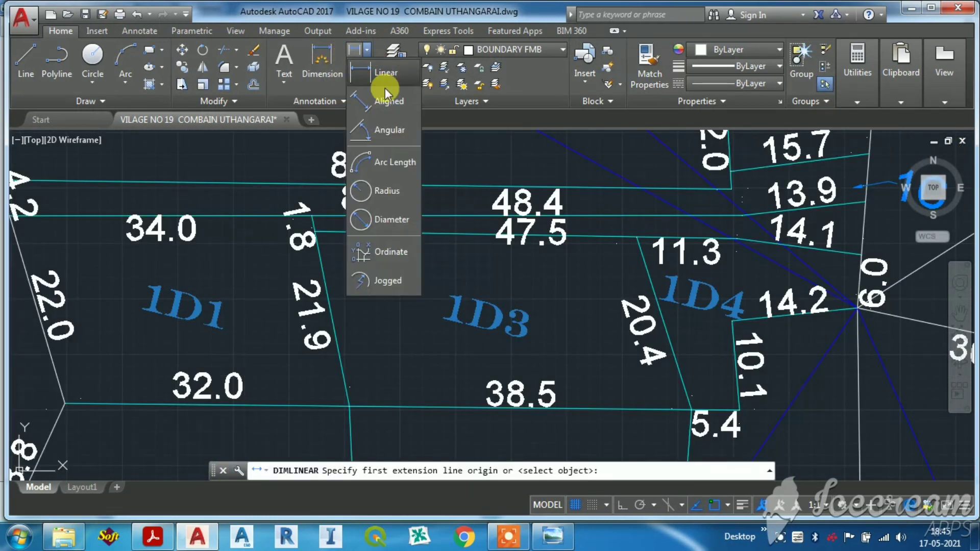
left_click(391, 101)
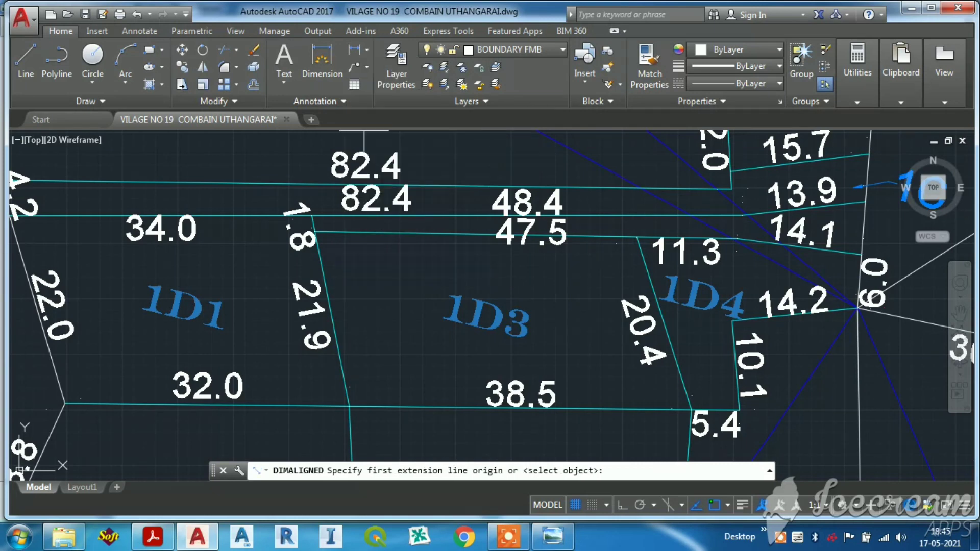
left_click(65, 404)
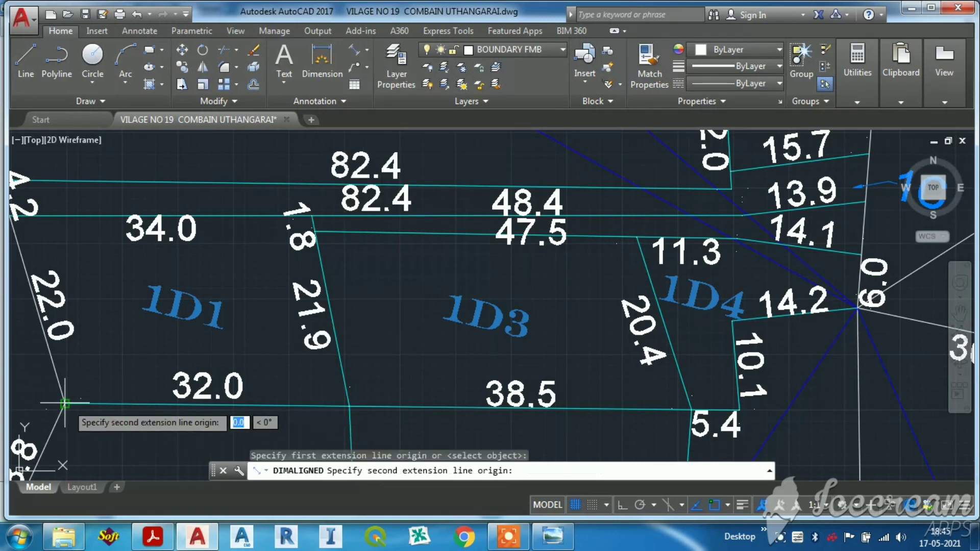
left_click(349, 406)
scroll(200, 421, "up", 4)
scroll(200, 422, "up", 6)
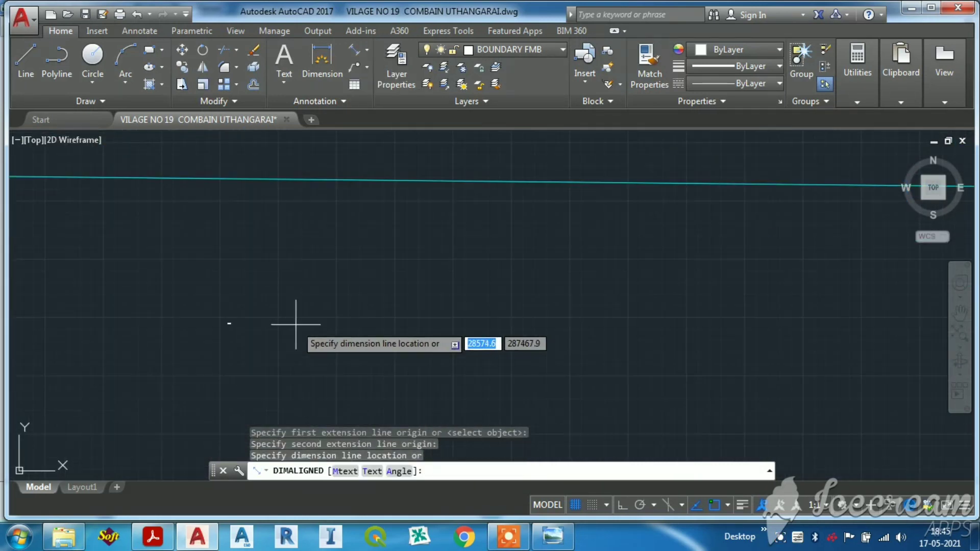
scroll(196, 301, "up", 3)
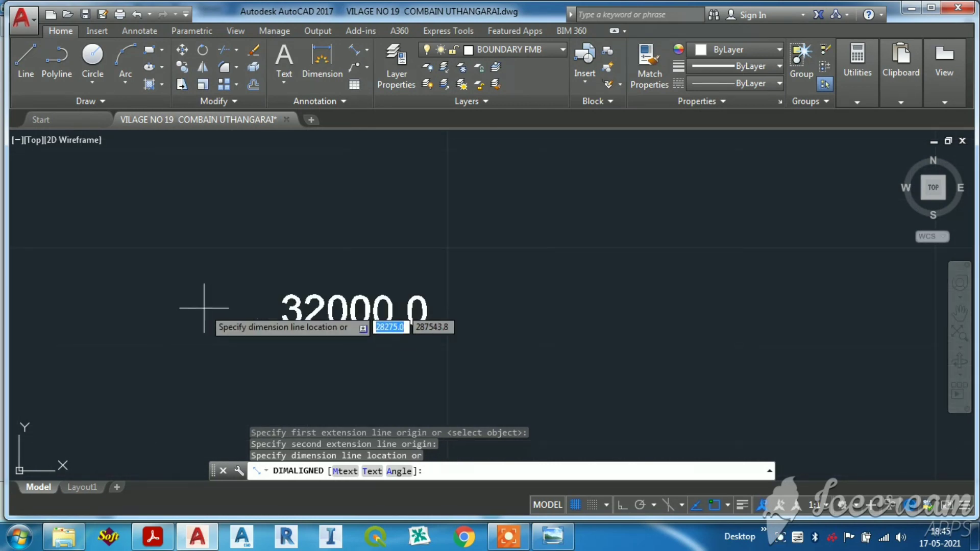
left_click(204, 307)
Compare the check dimension with plot 1D1's original label by calculating 32000/1000 in QuickCalc
scroll(346, 342, "down", 6)
scroll(346, 343, "up", 8)
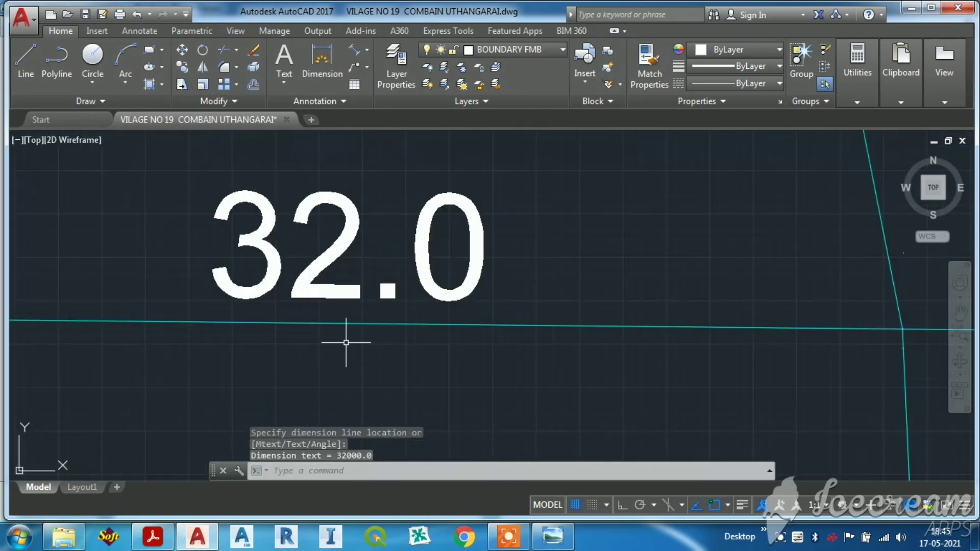
scroll(346, 343, "down", 4)
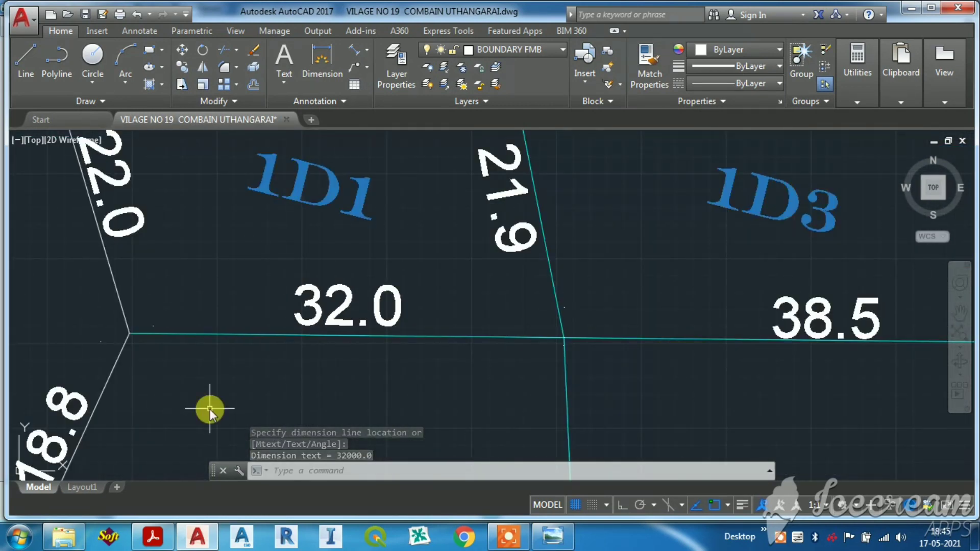
type("CAL")
left_click(247, 449)
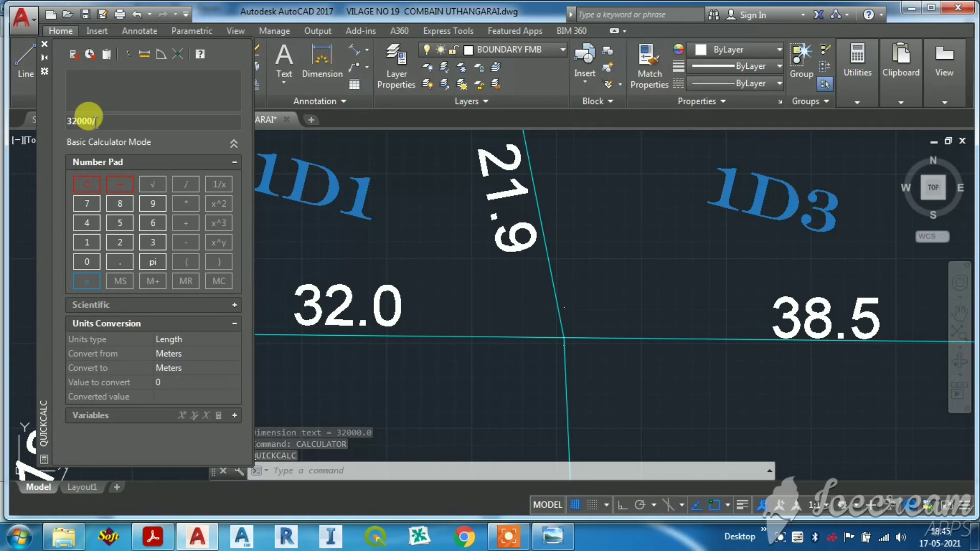
type("/1000")
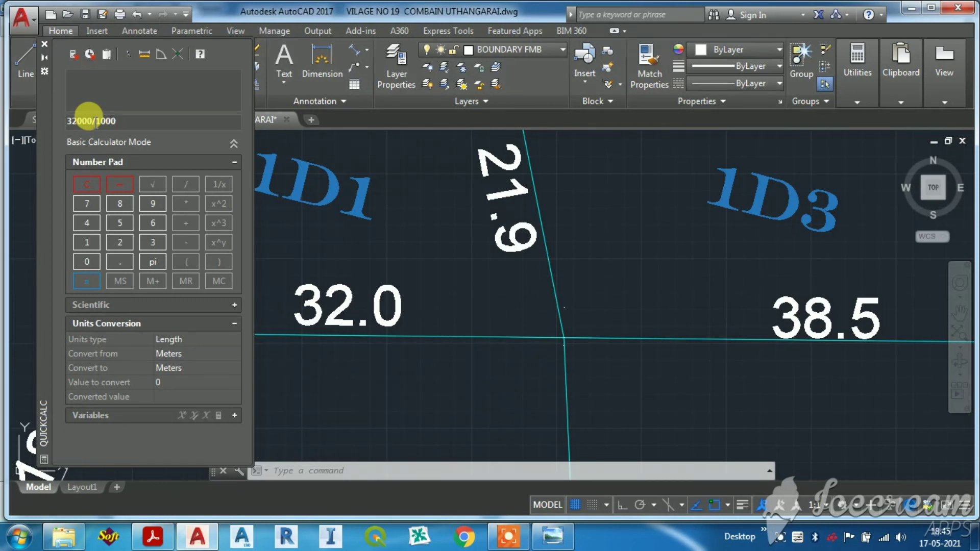
key("Return")
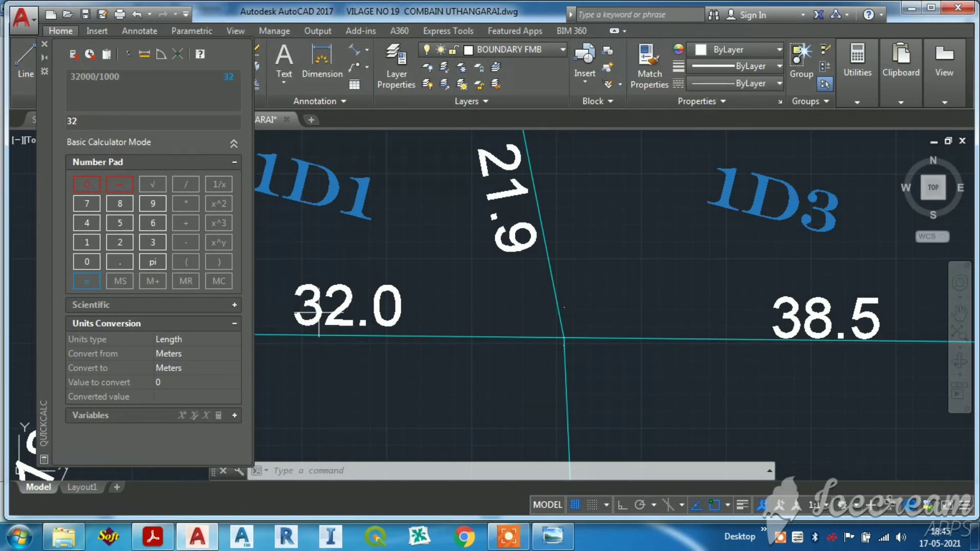
Erase the aligned check dimension below plot 1D1 and close the calculator
scroll(459, 331, "down", 3)
scroll(416, 332, "up", 6)
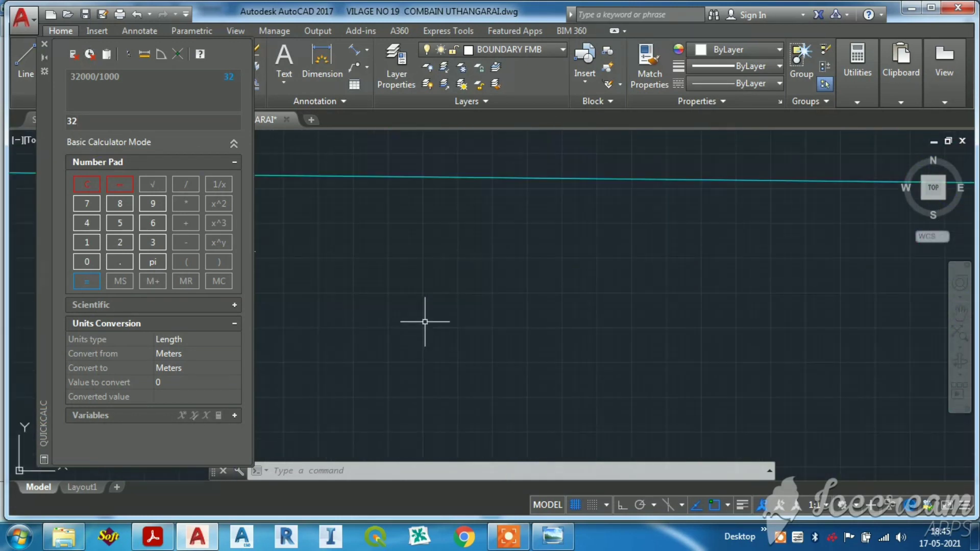
scroll(435, 289, "down", 2)
scroll(378, 275, "up", 11)
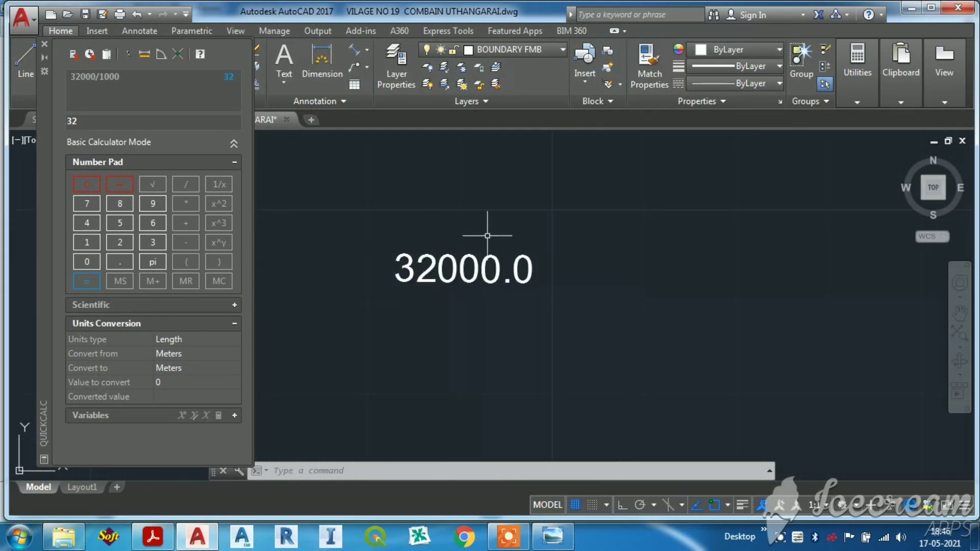
key("Escape")
left_click(488, 278)
type("E")
key("Return")
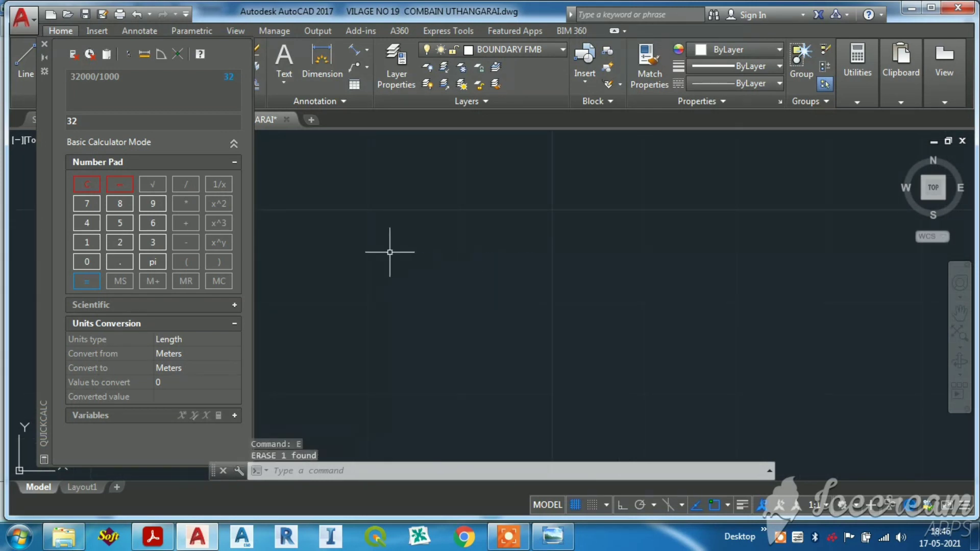
left_click(45, 44)
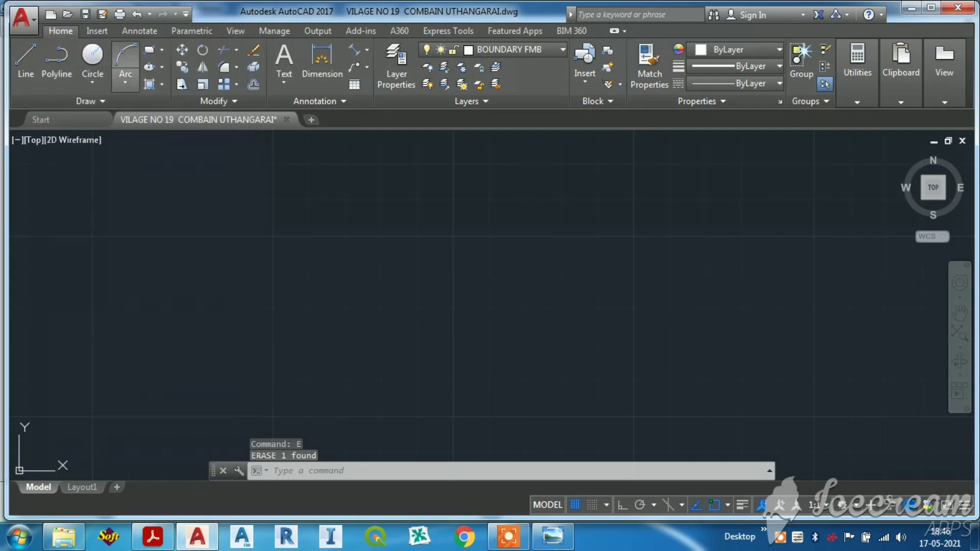
scroll(294, 207, "down", 10)
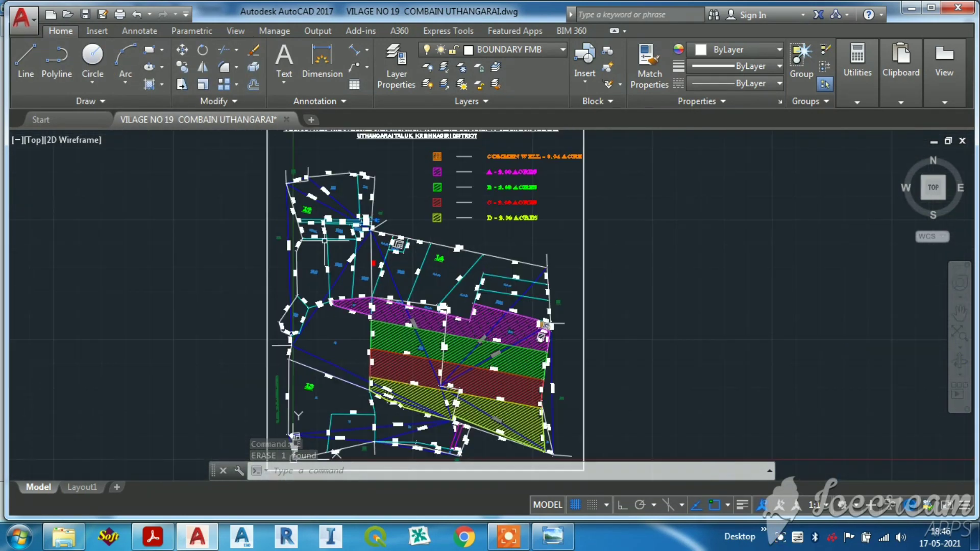
scroll(370, 178, "up", 8)
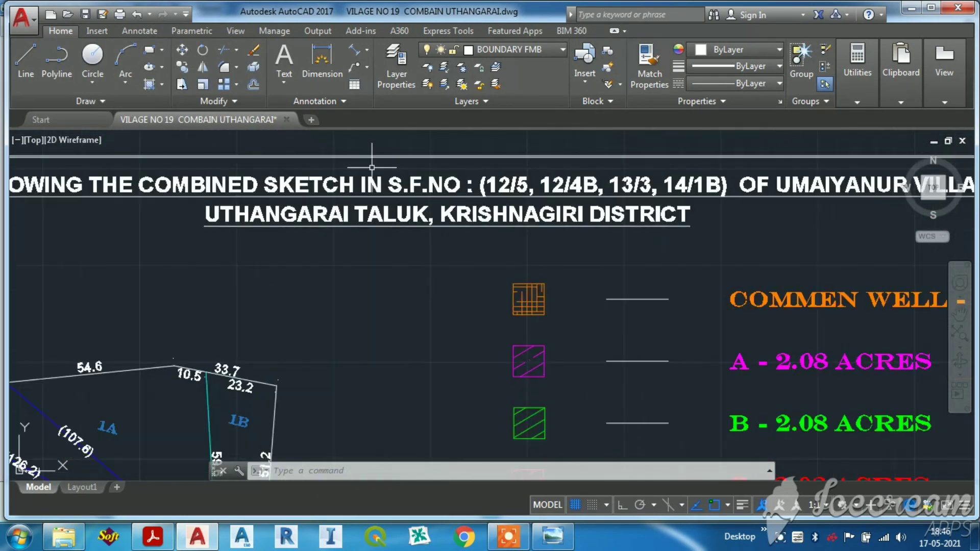
Create a rectangular viewport of about 207 by 294 mm on Layout1, filling nearly the whole printable area of the A4 sheet
scroll(382, 186, "down", 8)
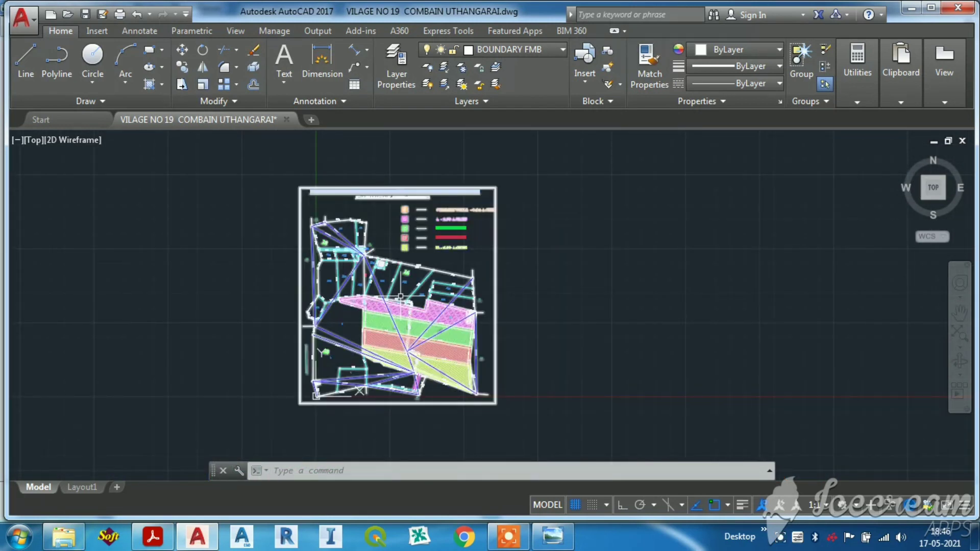
scroll(401, 332, "up", 4)
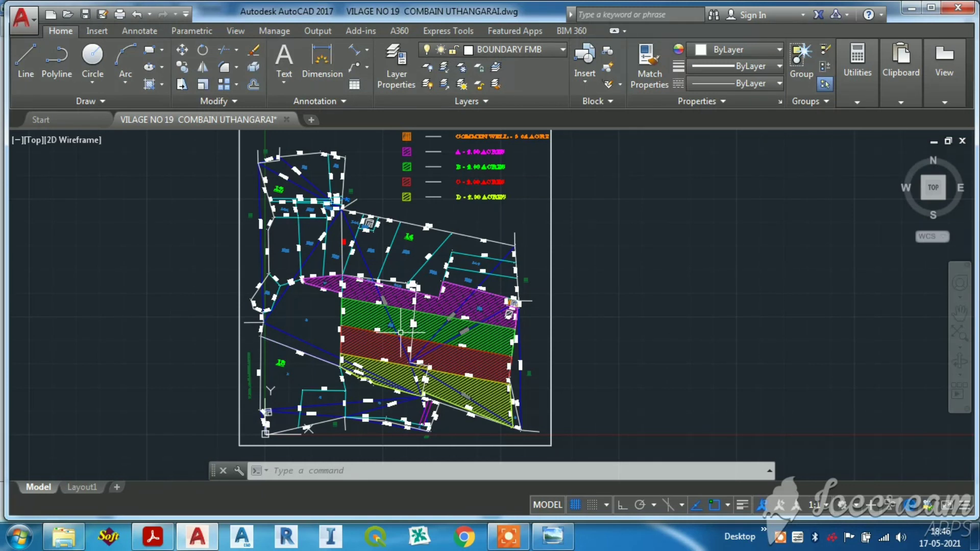
left_click(526, 480)
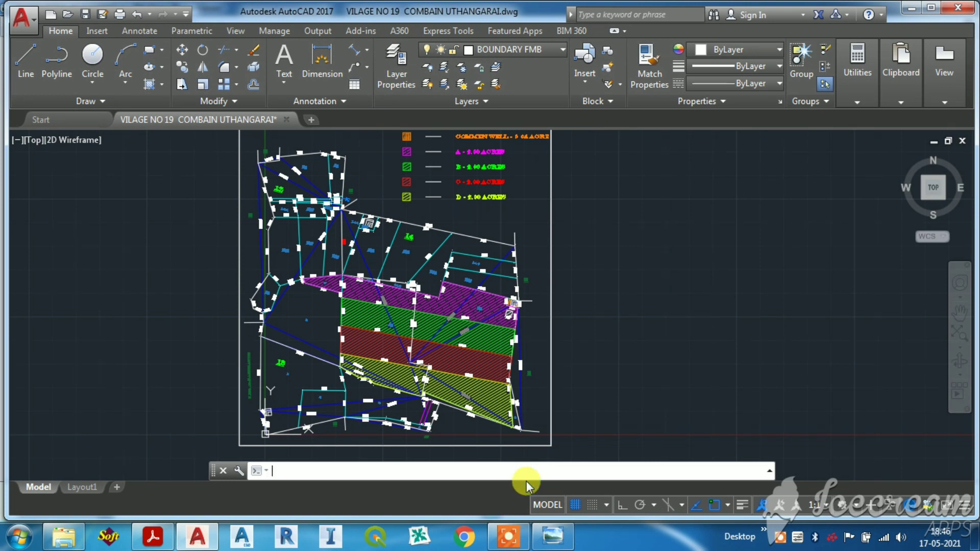
left_click(82, 488)
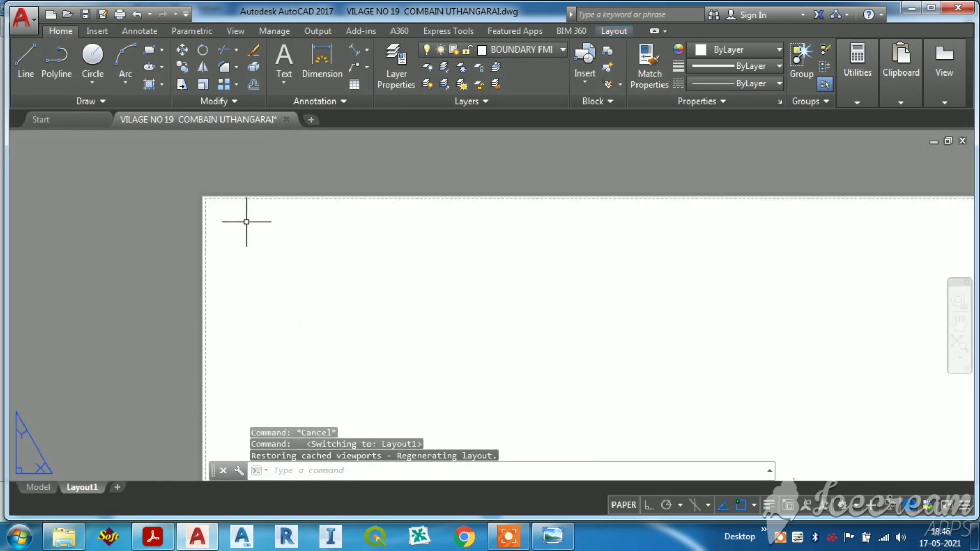
type("mv")
key("Return")
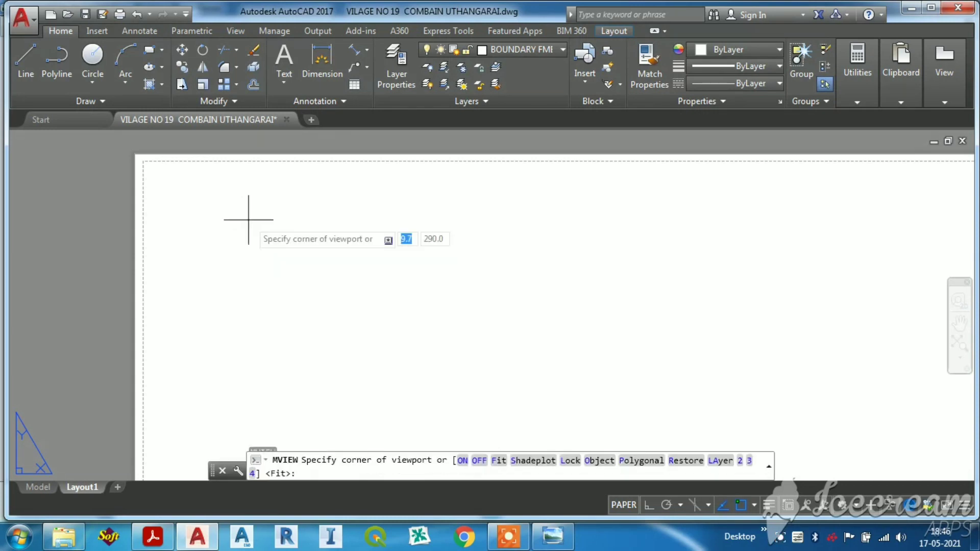
scroll(151, 163, "up", 3)
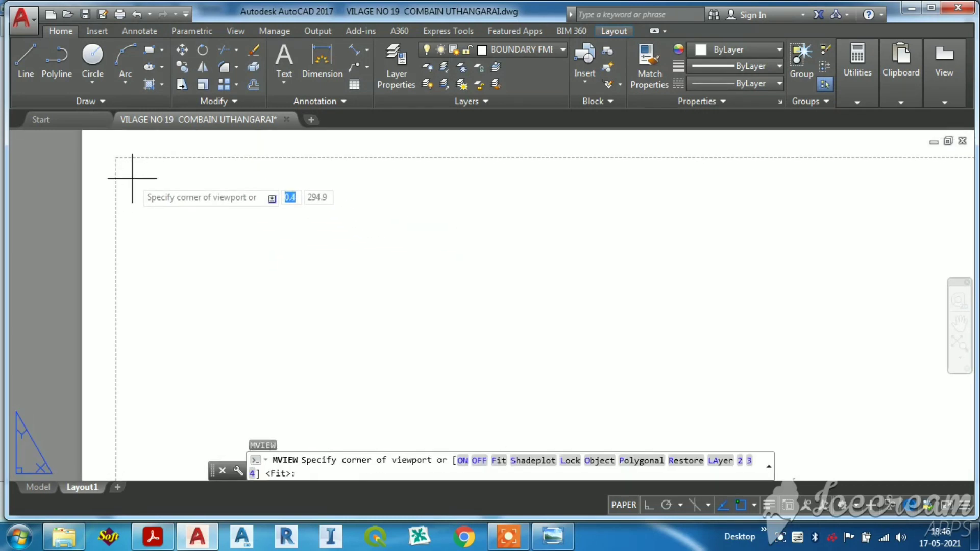
left_click(133, 178)
scroll(144, 186, "down", 5)
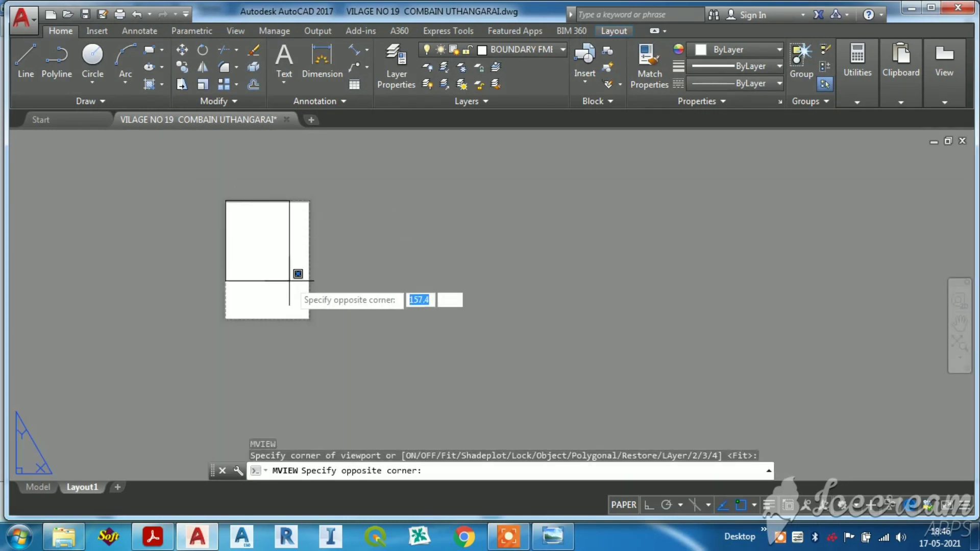
scroll(289, 280, "up", 5)
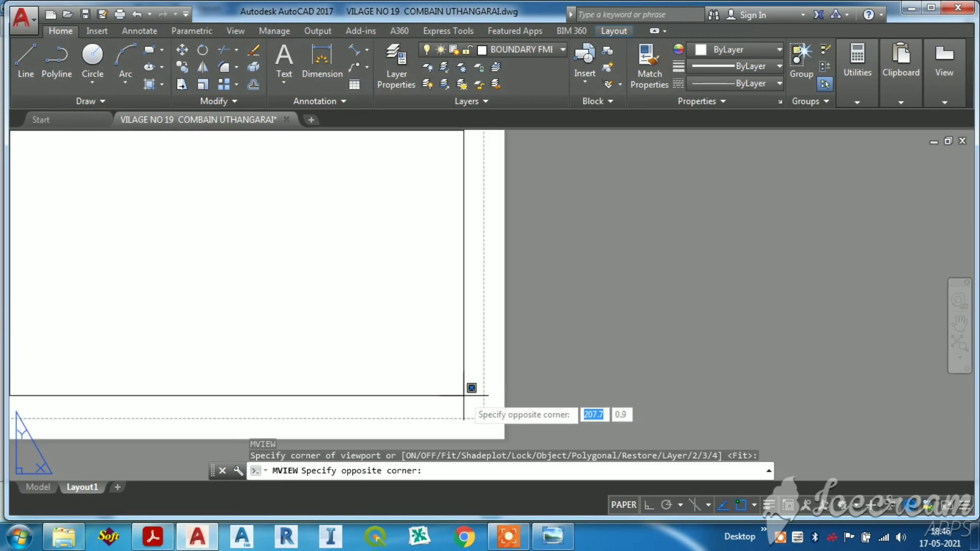
left_click(463, 400)
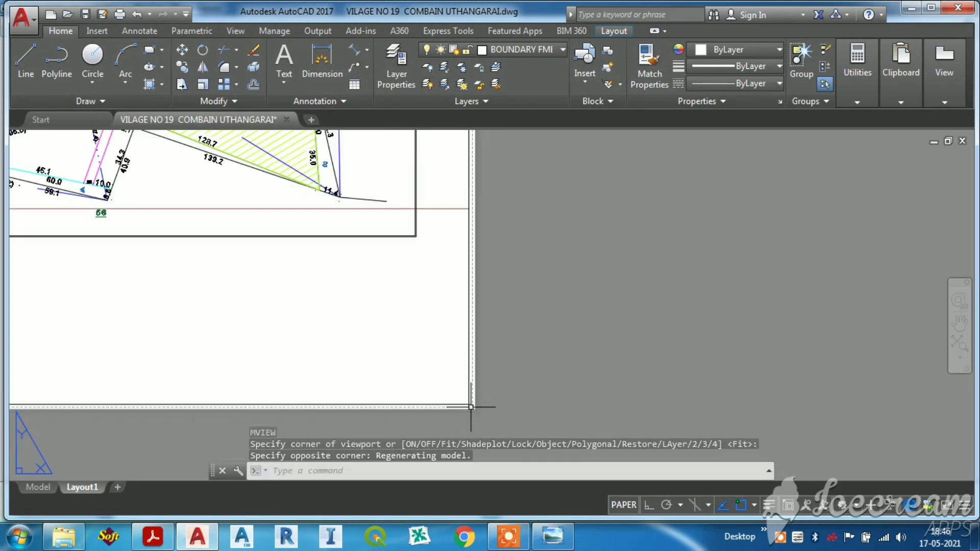
Examine how the combined sketch fits inside the new viewport on the Layout1 sheet
scroll(419, 378, "down", 3)
scroll(373, 359, "down", 4)
scroll(272, 181, "up", 6)
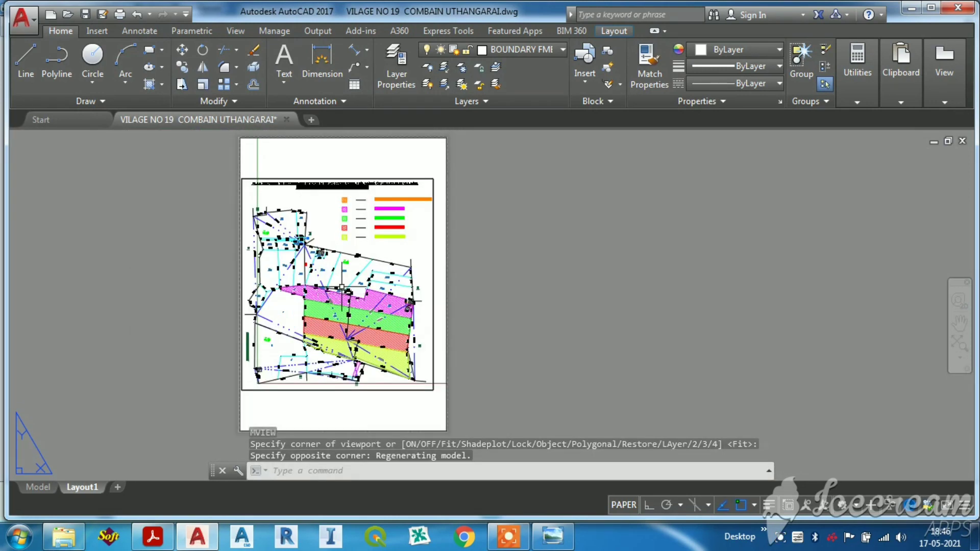
scroll(256, 230, "down", 5)
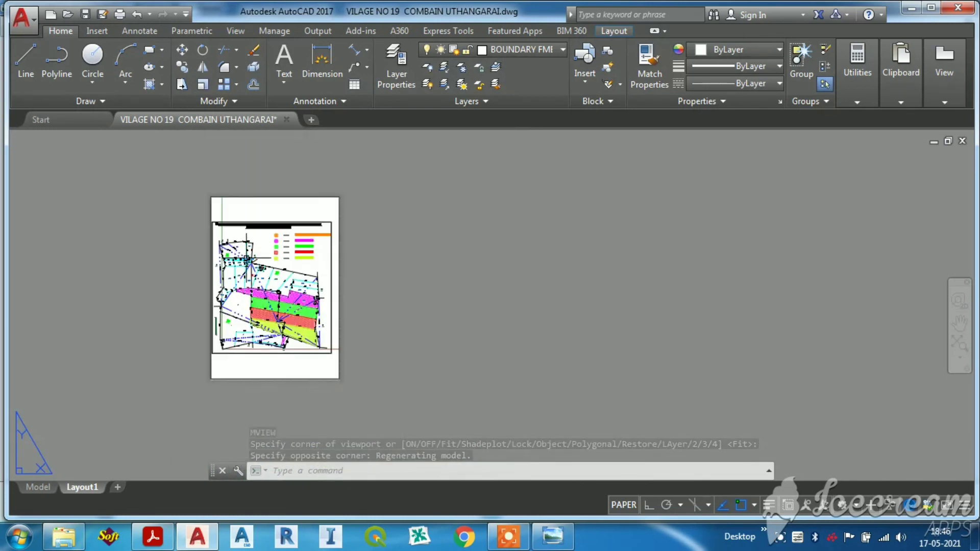
scroll(224, 314, "up", 5)
scroll(230, 332, "down", 4)
scroll(240, 368, "up", 8)
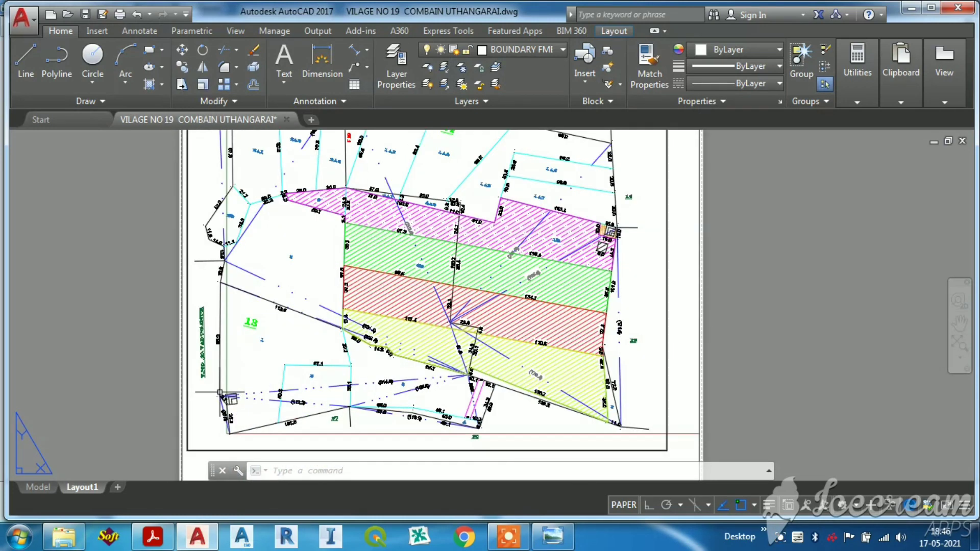
left_click(247, 357)
key("Escape")
scroll(260, 342, "down", 5)
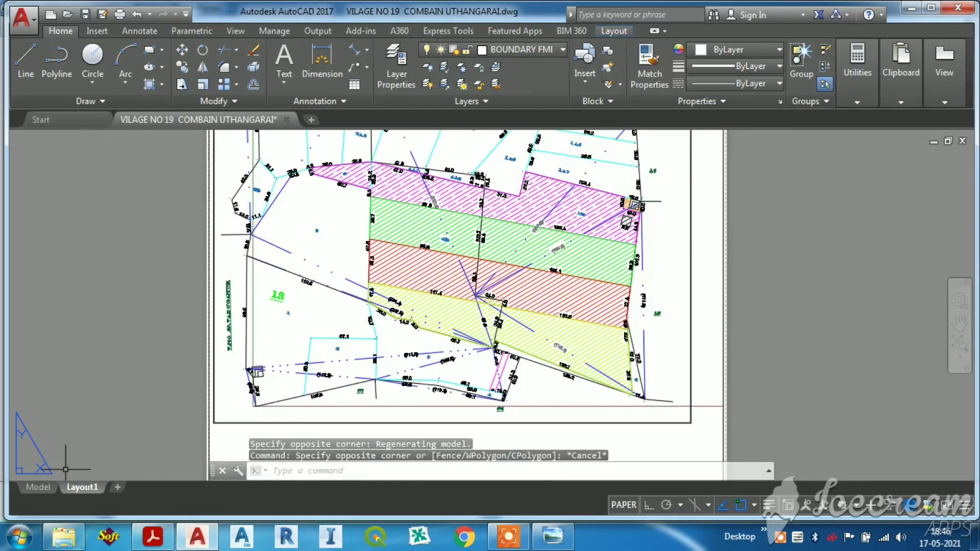
Inspect the framed sketch and its position relative to the origin in model space
left_click(38, 487)
scroll(237, 363, "up", 5)
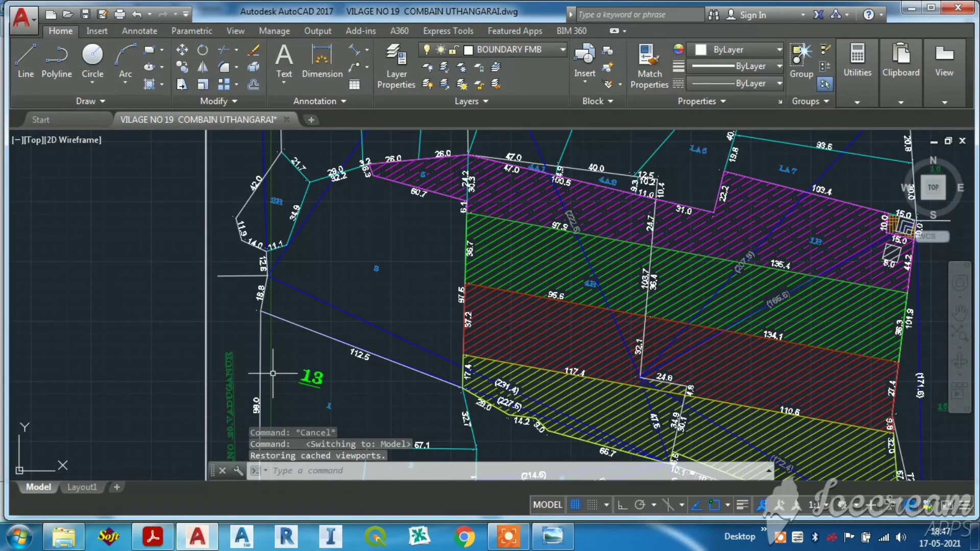
scroll(332, 271, "down", 5)
scroll(317, 332, "up", 5)
scroll(327, 377, "down", 5)
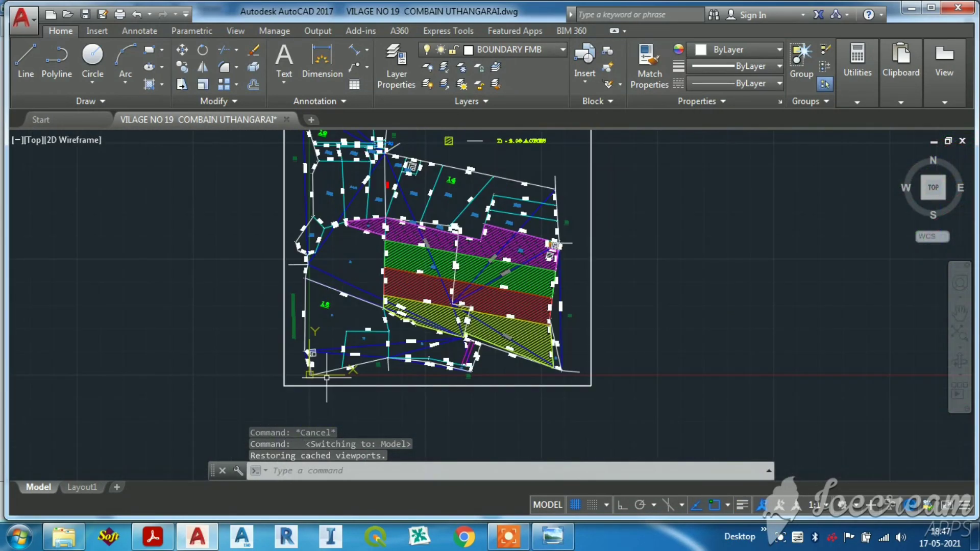
scroll(327, 378, "up", 6)
scroll(331, 380, "down", 8)
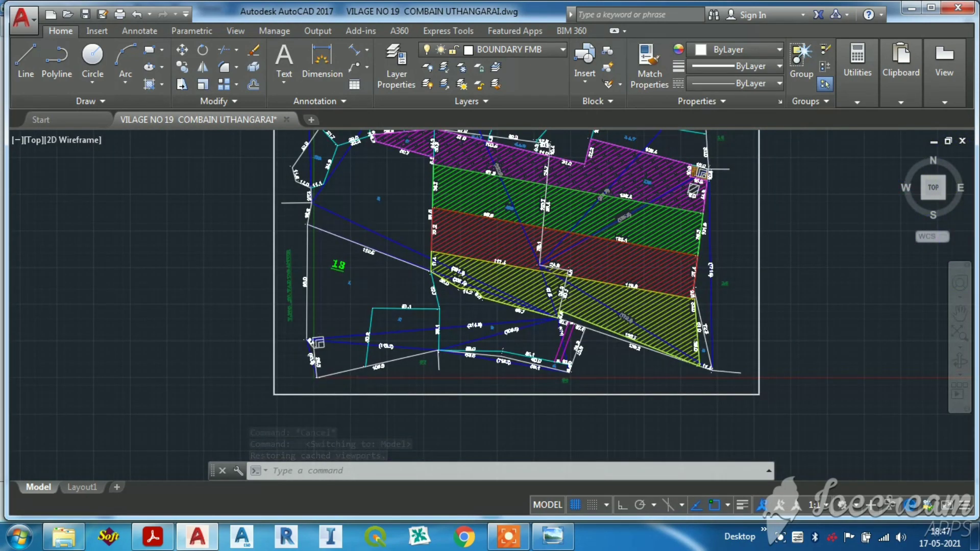
scroll(327, 222, "up", 2)
left_click(348, 219)
left_click(243, 238)
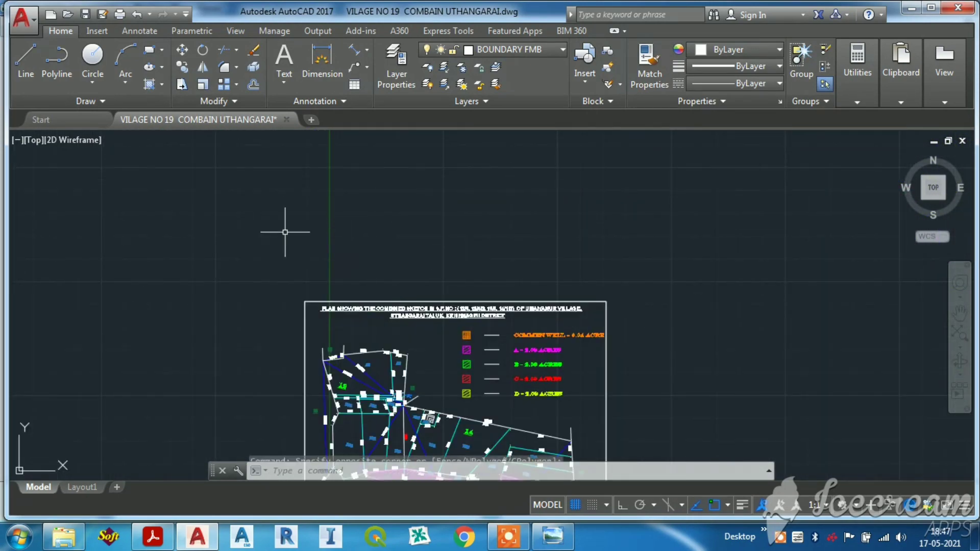
key("Escape")
scroll(327, 233, "down", 2)
scroll(324, 324, "up", 1)
scroll(324, 325, "up", 4)
scroll(323, 324, "down", 4)
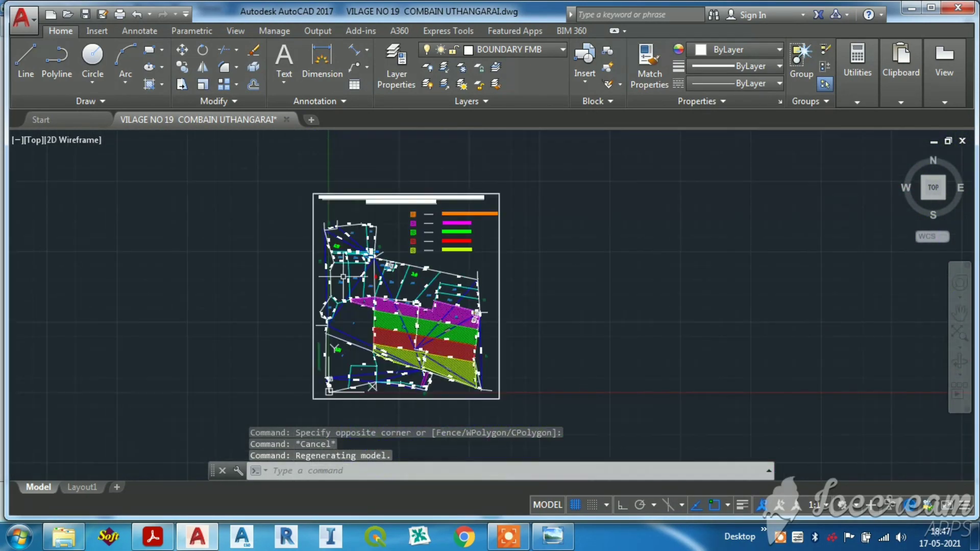
Move the whole sketch block in model space up and to the right, well clear of the origin
left_click(532, 159)
left_click(210, 402)
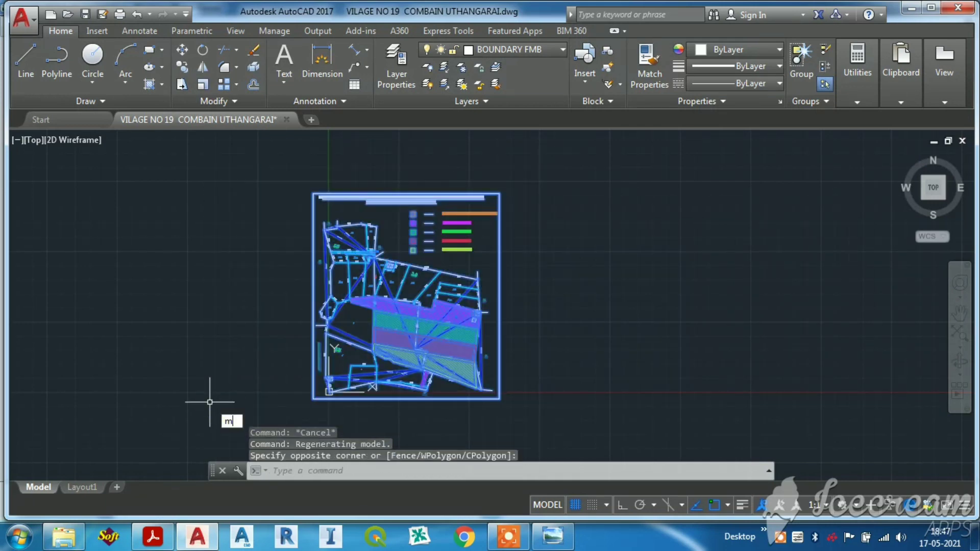
key("Return")
left_click(284, 396)
scroll(191, 375, "down", 2)
left_click(414, 314)
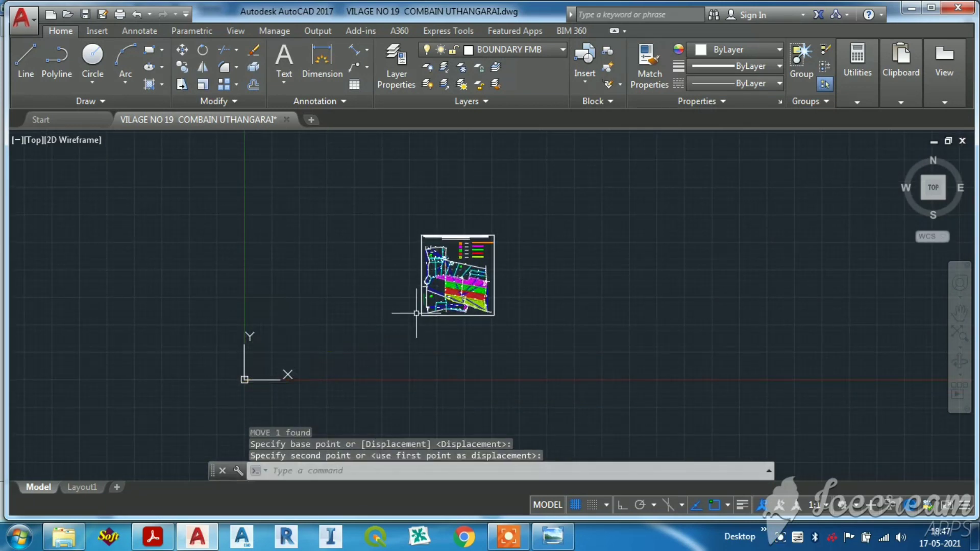
scroll(466, 266, "up", 4)
key("Escape")
scroll(153, 351, "down", 4)
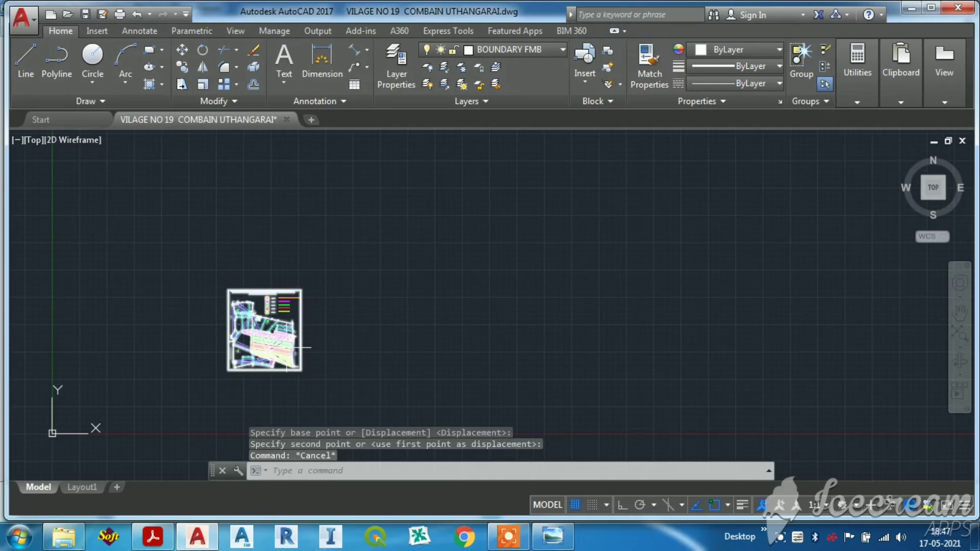
Zoom the Layout1 viewport to the drawing extents so it frames the moved sketch, and return to paper space
left_click(81, 487)
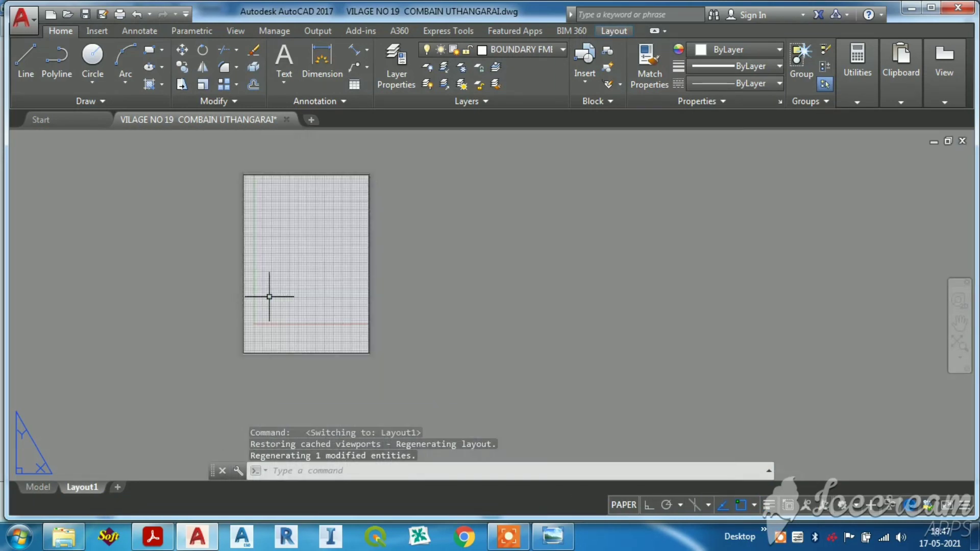
scroll(285, 311, "up", 4)
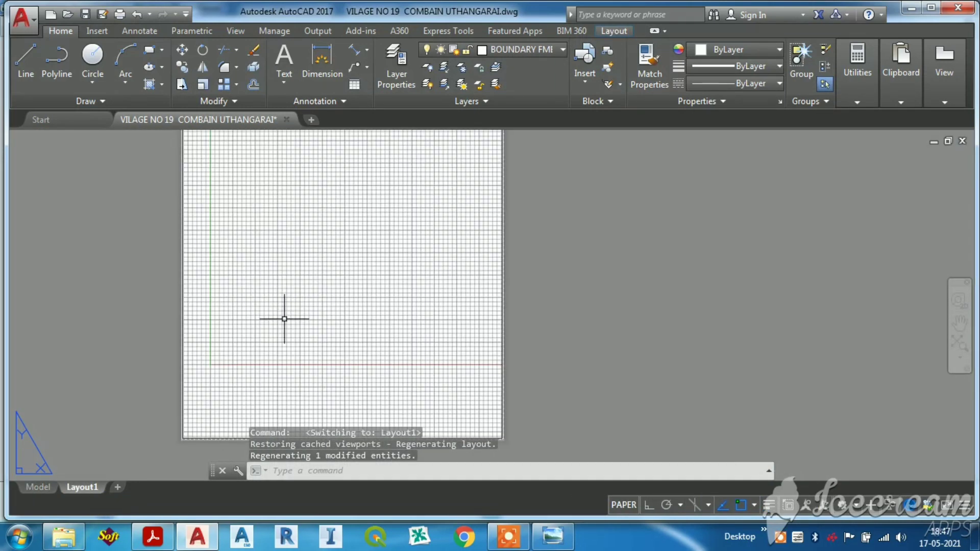
double_click(280, 324)
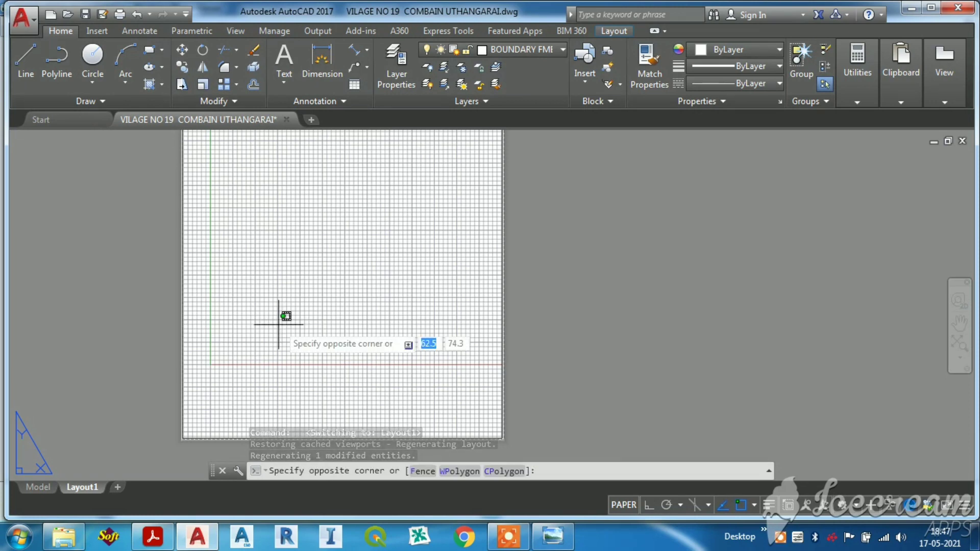
type("z")
key("Return")
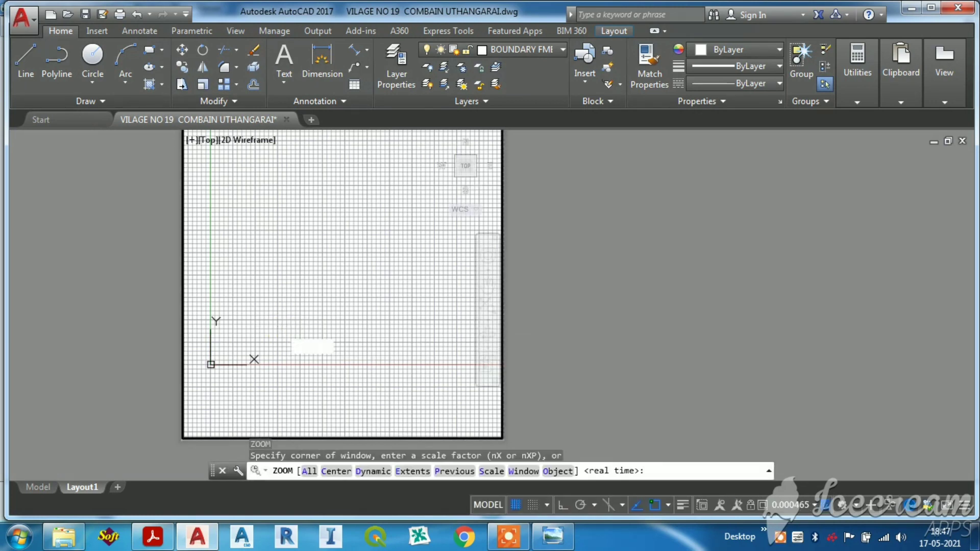
type("e")
key("Return")
double_click(574, 329)
Turn off the grid inside the Layout1 viewport and return to paper space
double_click(410, 335)
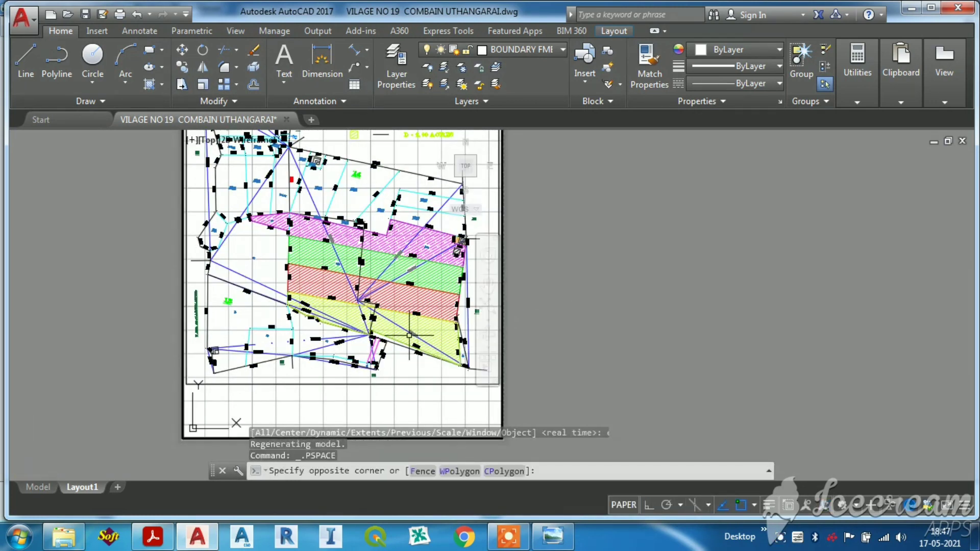
left_click(512, 507)
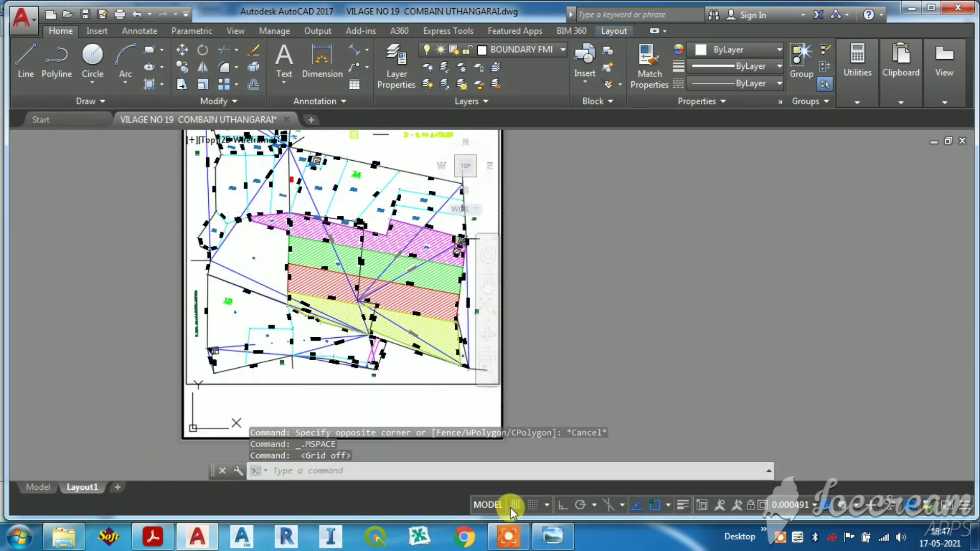
double_click(565, 375)
Examine the sketch, title and legend on the Layout1 sheet for fit and legibility
scroll(449, 398, "down", 4)
scroll(413, 253, "up", 4)
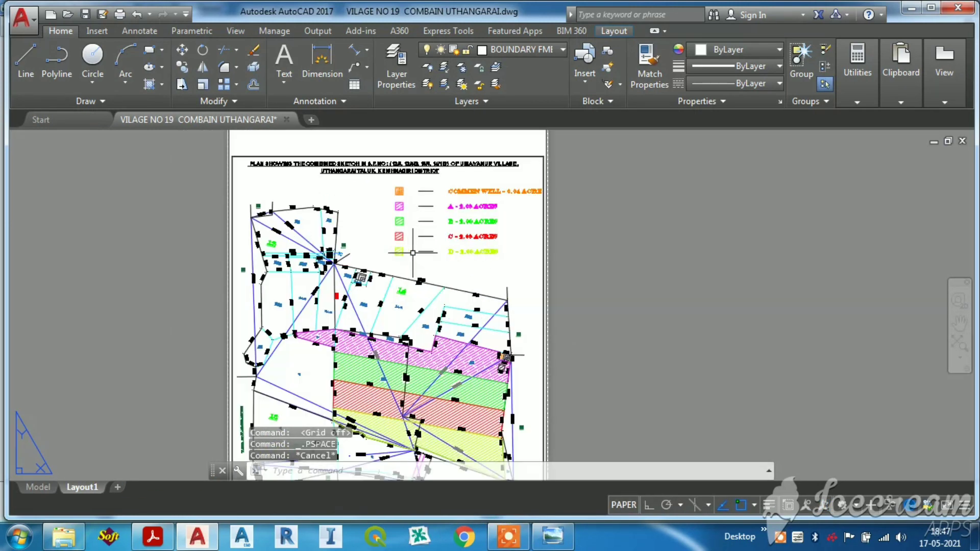
scroll(318, 235, "down", 3)
scroll(284, 307, "up", 10)
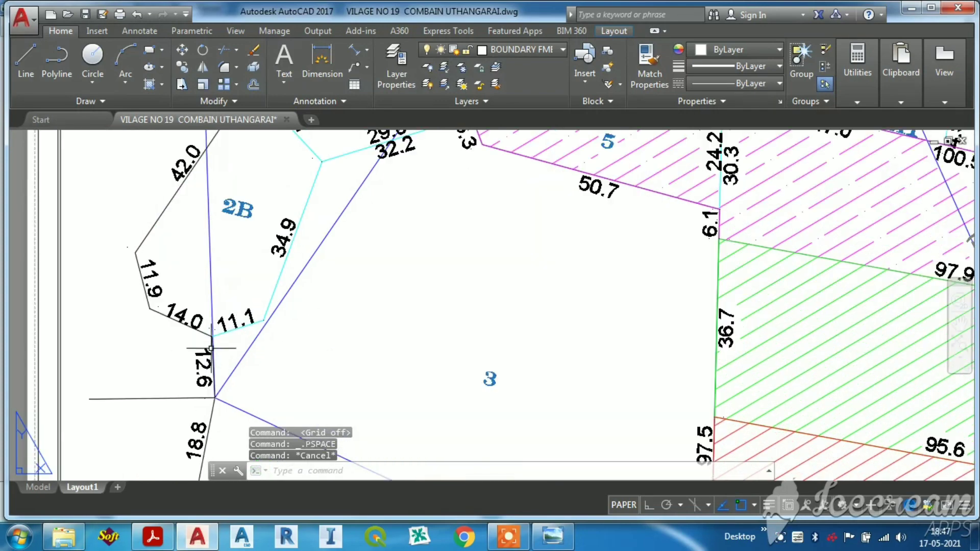
scroll(161, 310, "down", 10)
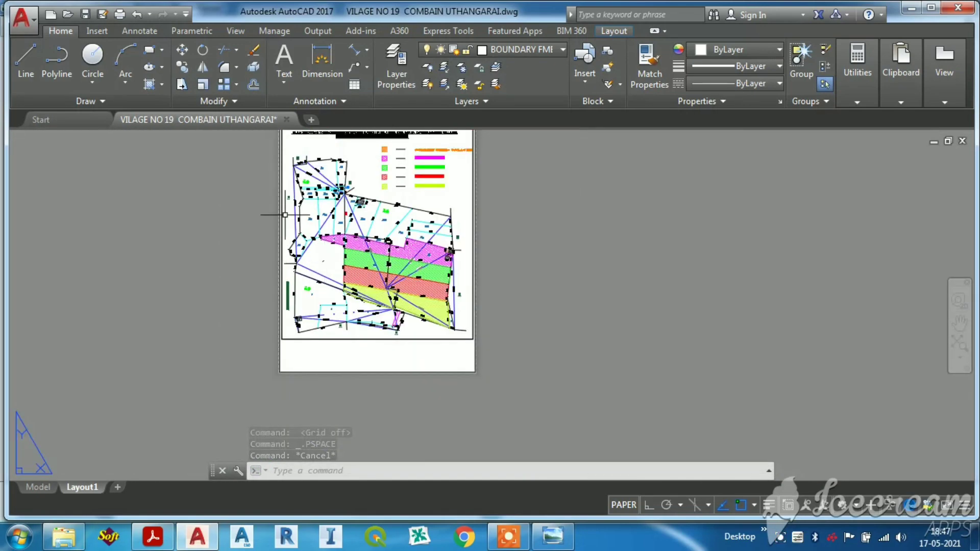
scroll(446, 287, "up", 4)
scroll(446, 287, "up", 1)
scroll(420, 285, "down", 5)
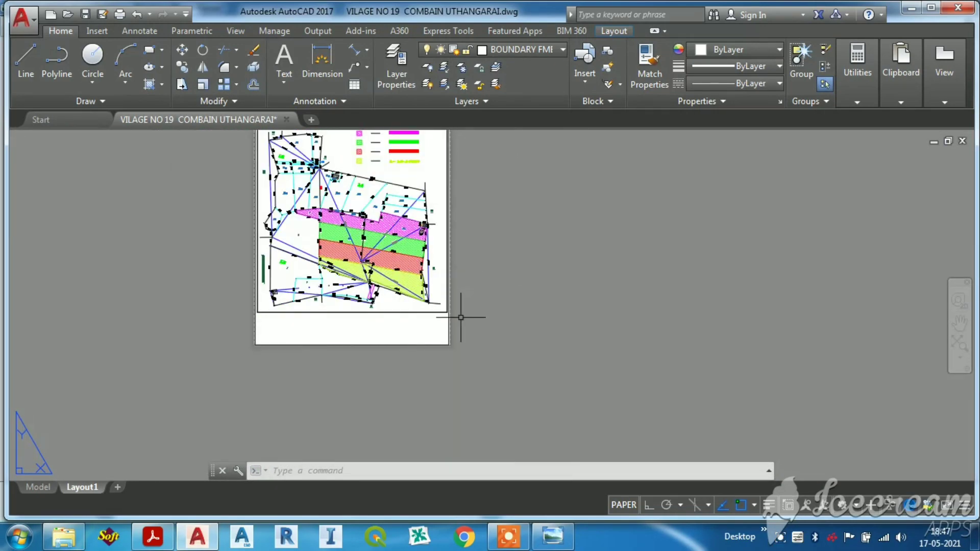
scroll(303, 279, "down", 1)
scroll(295, 224, "up", 8)
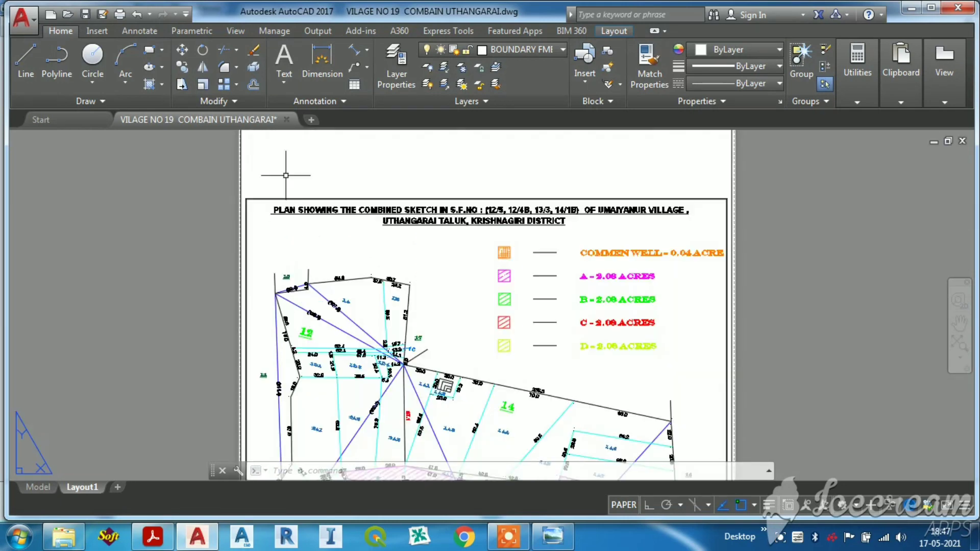
Insert a field linked to the viewport's custom scale, formatted with its scale name, beneath the plan title on Layout1
type("FIE")
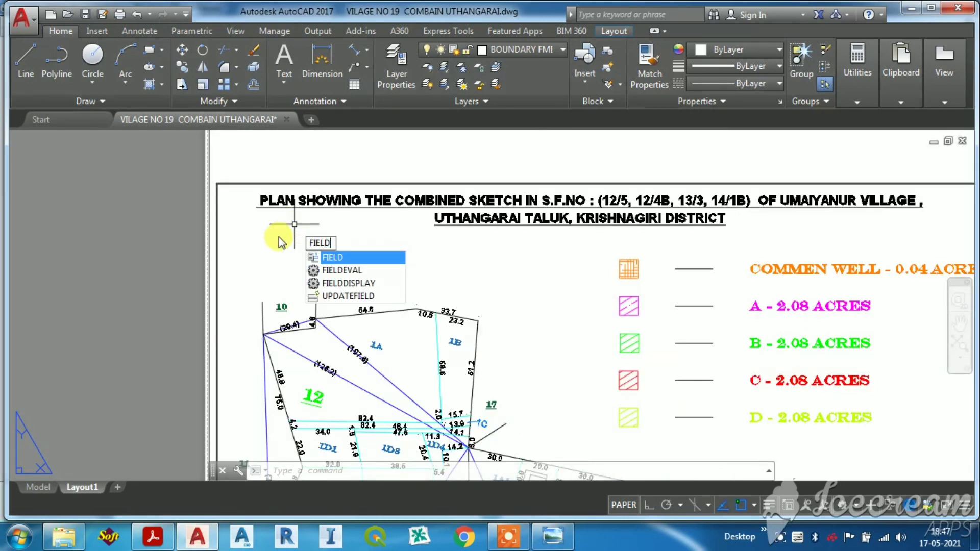
type("LD")
left_click(341, 258)
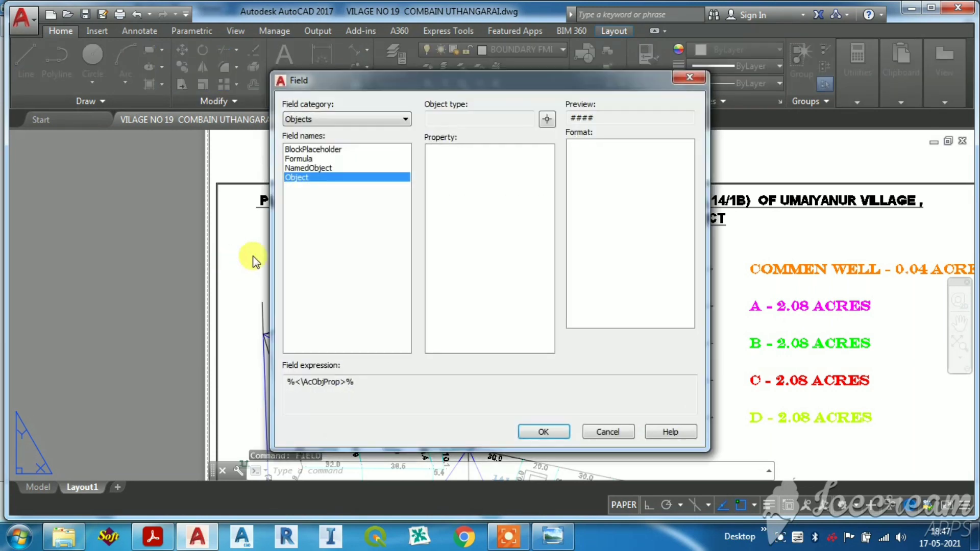
left_click(546, 120)
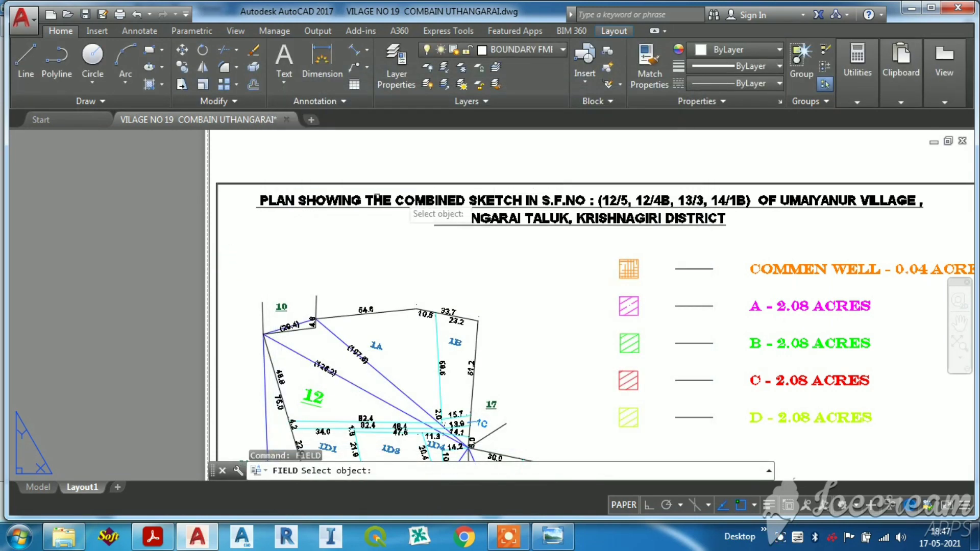
left_click(217, 227)
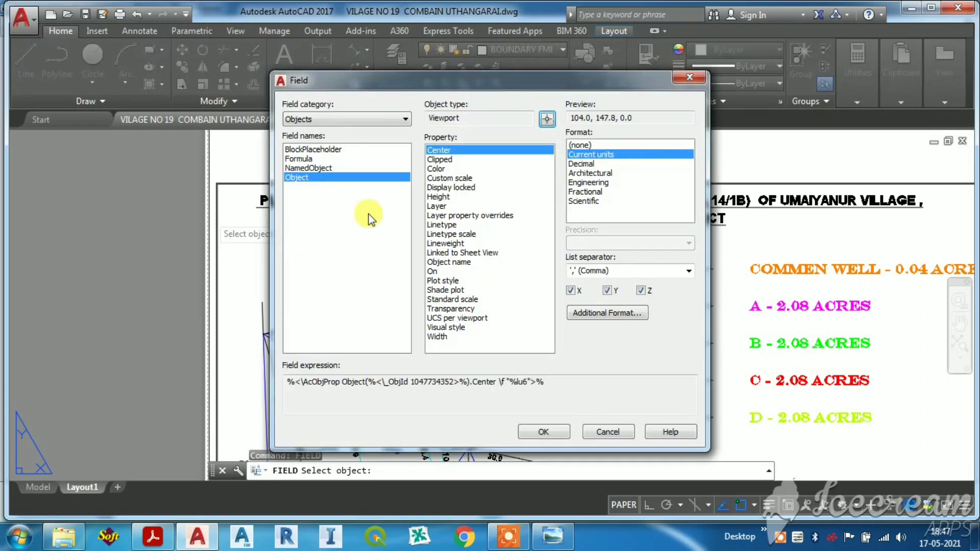
left_click(445, 178)
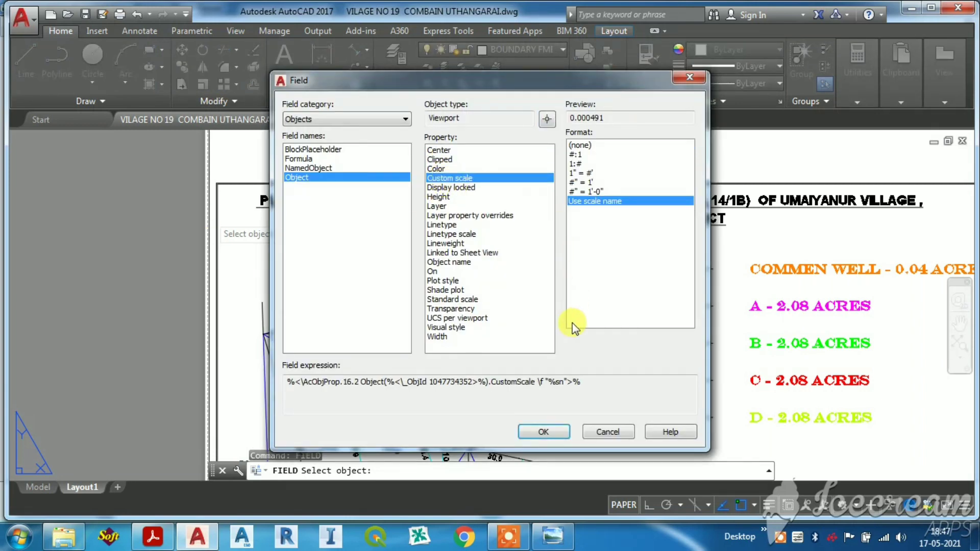
left_click(555, 438)
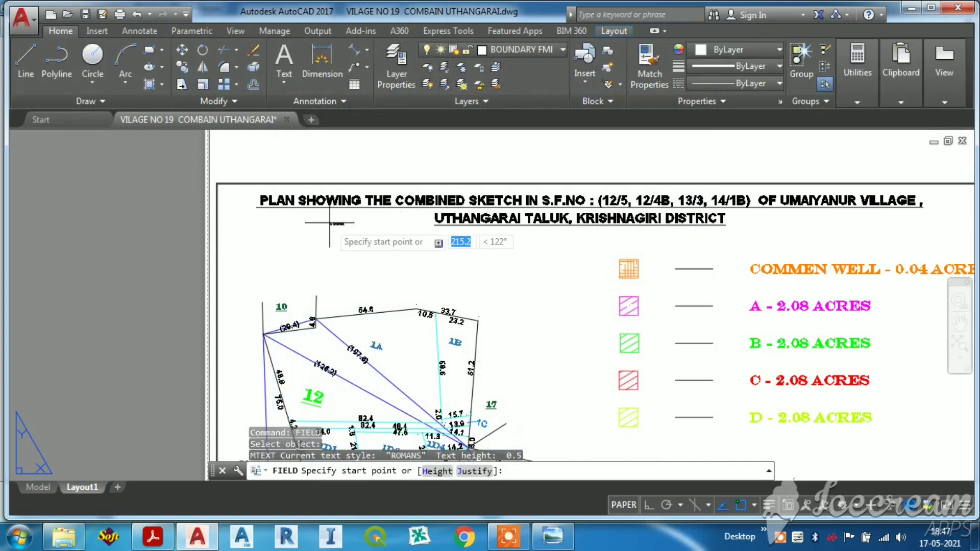
scroll(279, 229, "up", 5)
left_click(278, 229)
key("Escape")
Widen the field text's box and add the prefix "scale - " before the scale value
double_click(295, 231)
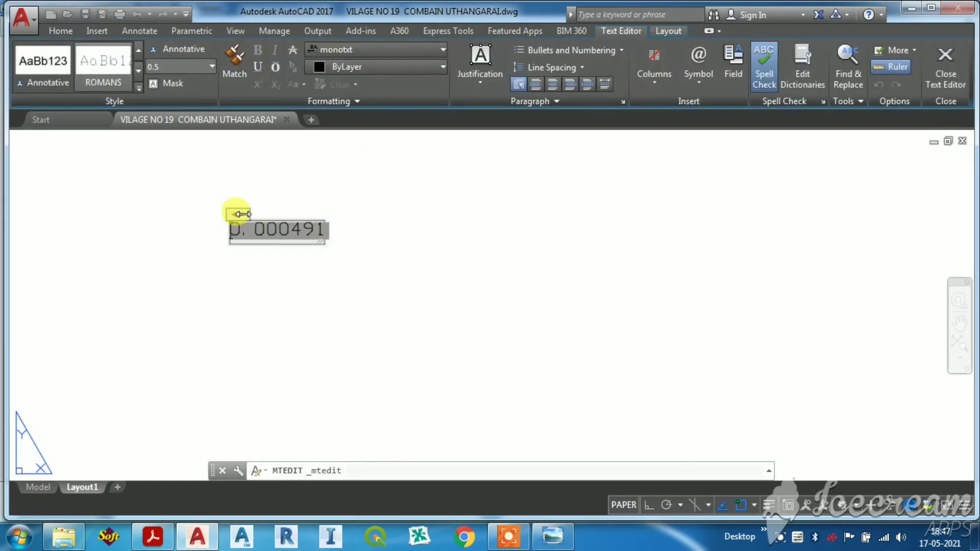
left_click_drag(379, 214, 512, 214)
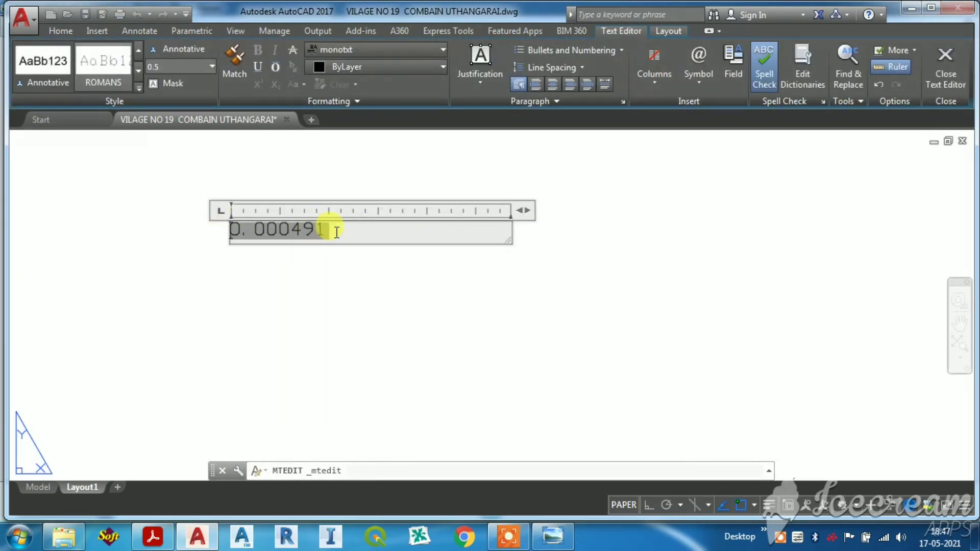
left_click(236, 234)
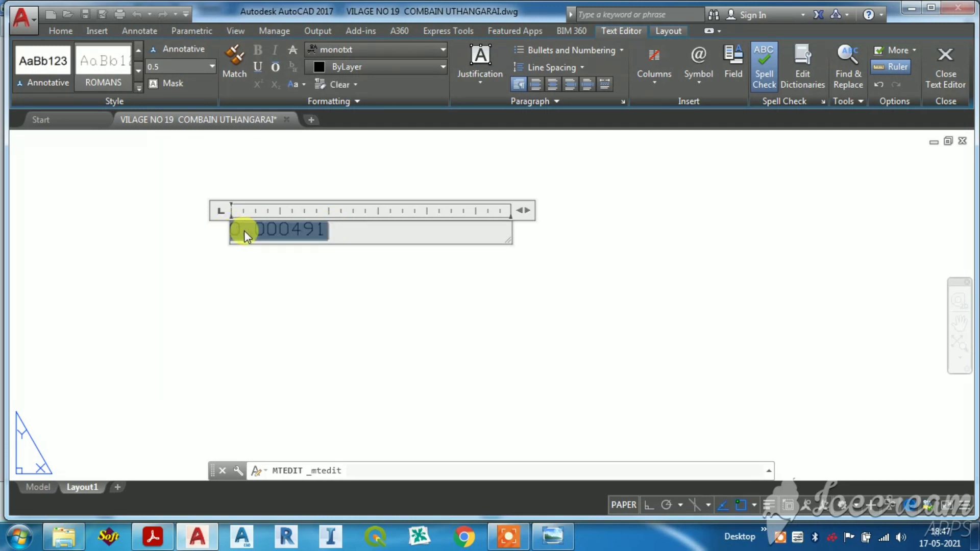
left_click(245, 231)
type("scale ")
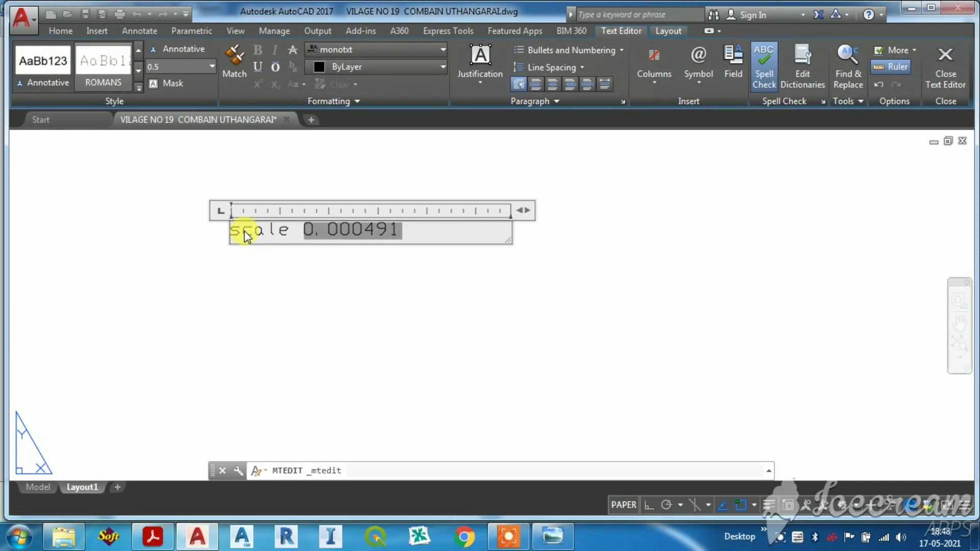
type("-")
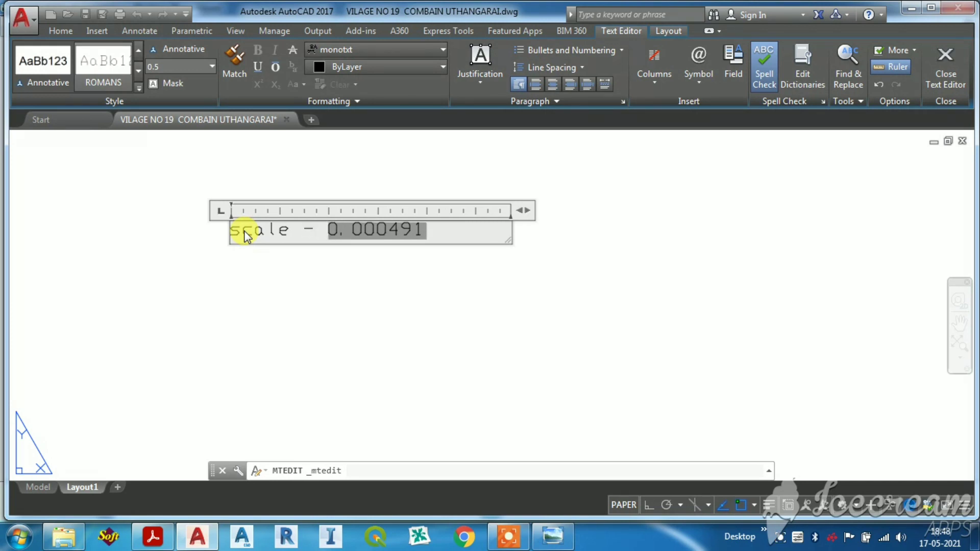
Change the font of the whole scale label to MS Mincho and finish editing the text
left_click_drag(460, 240, 186, 230)
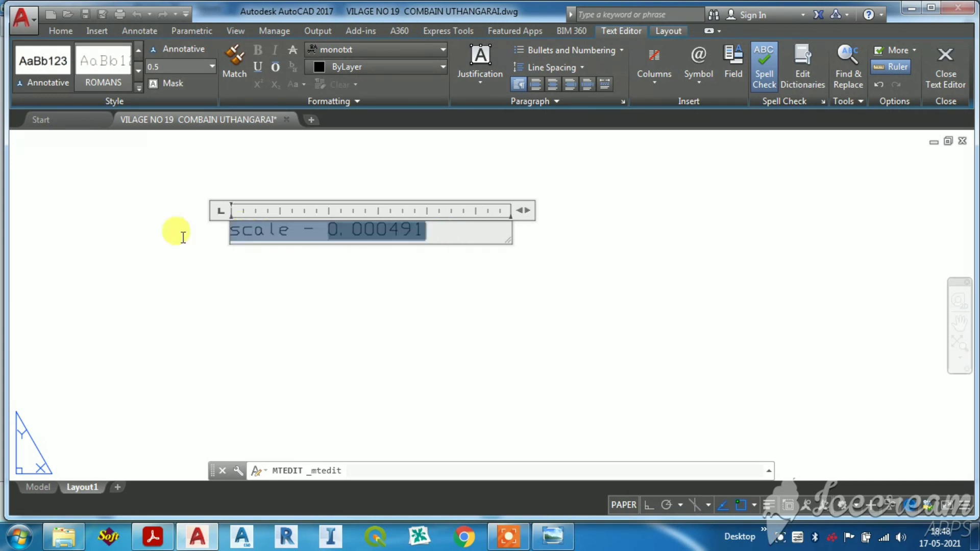
left_click(378, 46)
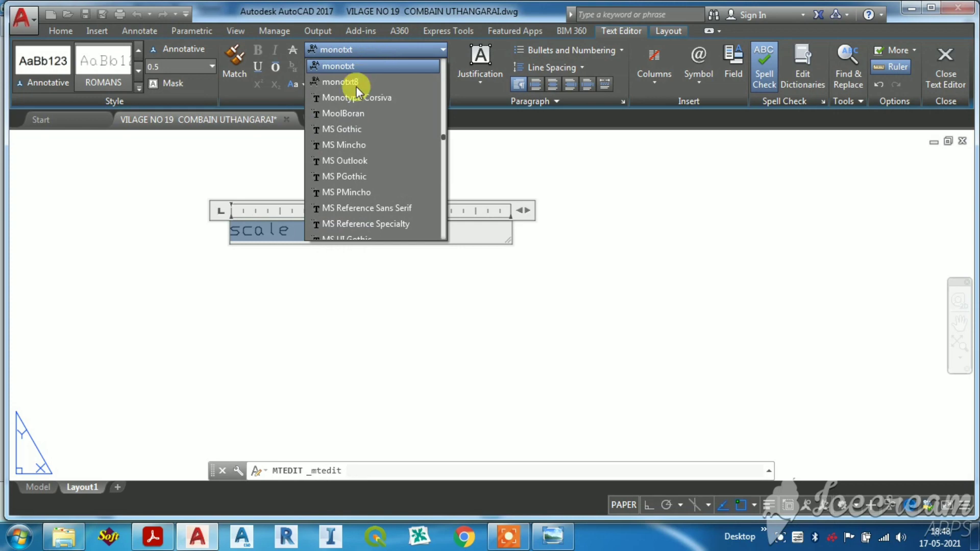
left_click(341, 145)
left_click(317, 281)
key("Escape")
Set the text height of the scale label to 1 in its properties
scroll(328, 240, "down", 3)
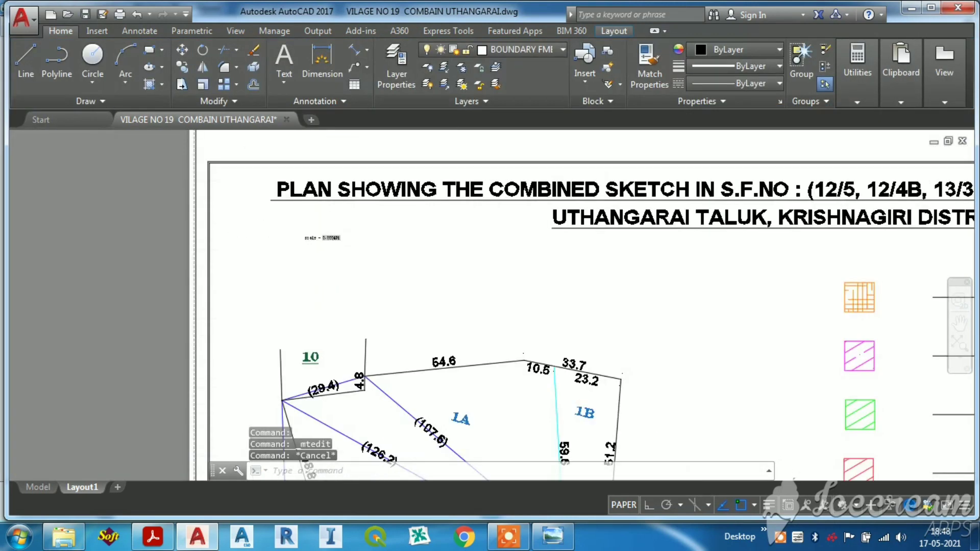
scroll(333, 242, "down", 1)
scroll(328, 248, "up", 1)
left_click(328, 235)
type("PR")
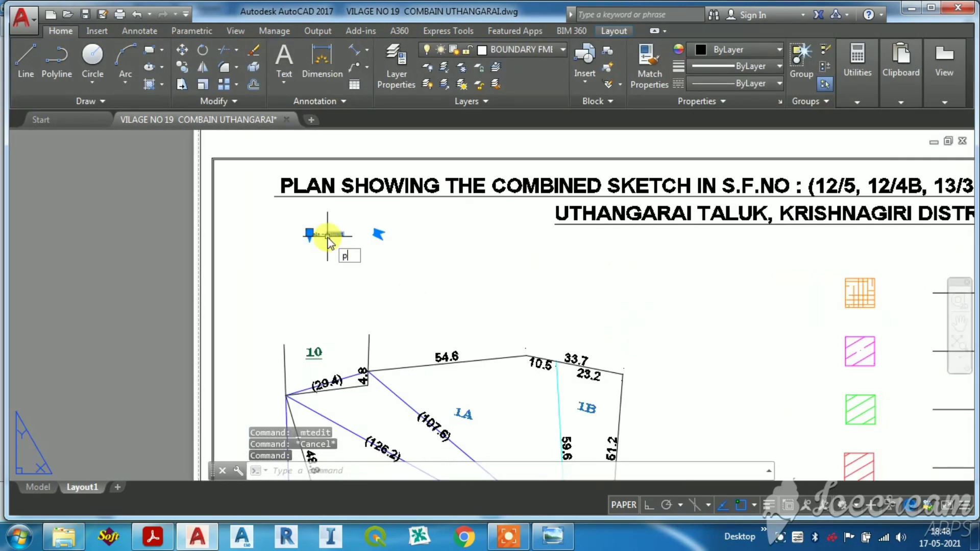
key("Return")
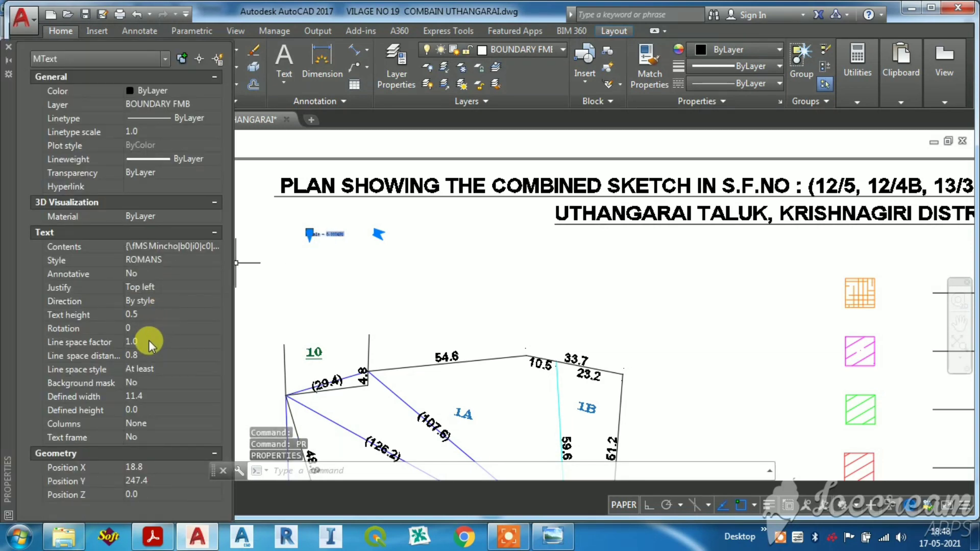
left_click(145, 314)
key("BackSpace")
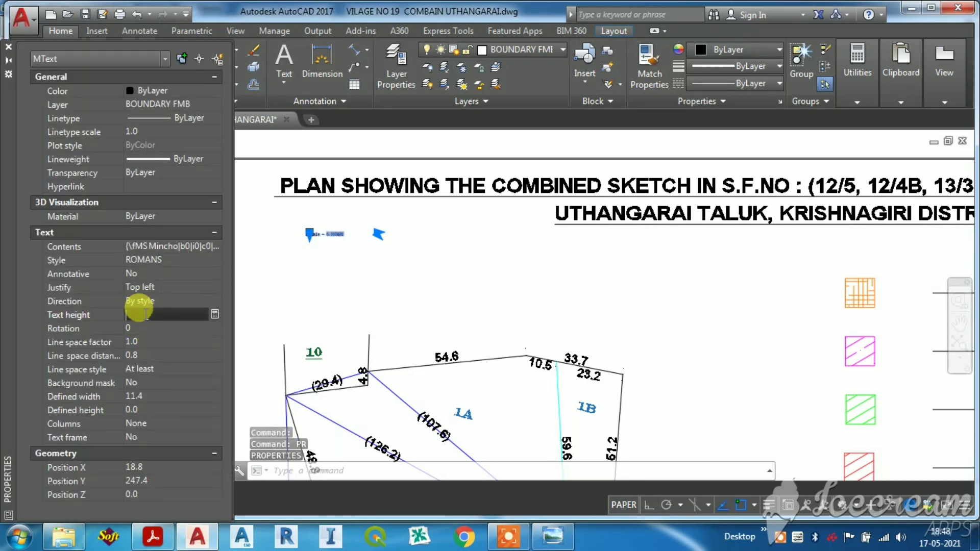
type("1")
key("Return")
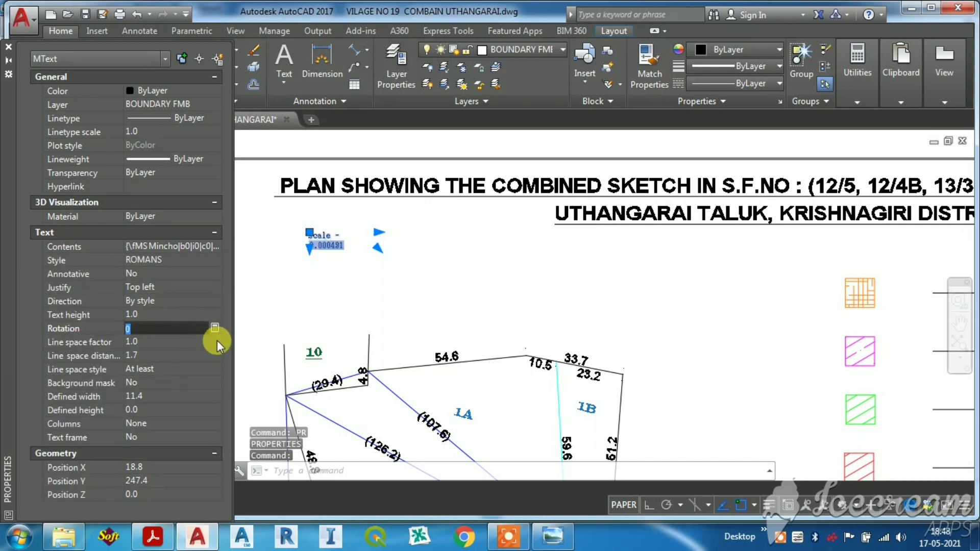
Widen the scale label's text box so the prefix and the value fit on one line
key("Escape")
double_click(320, 251)
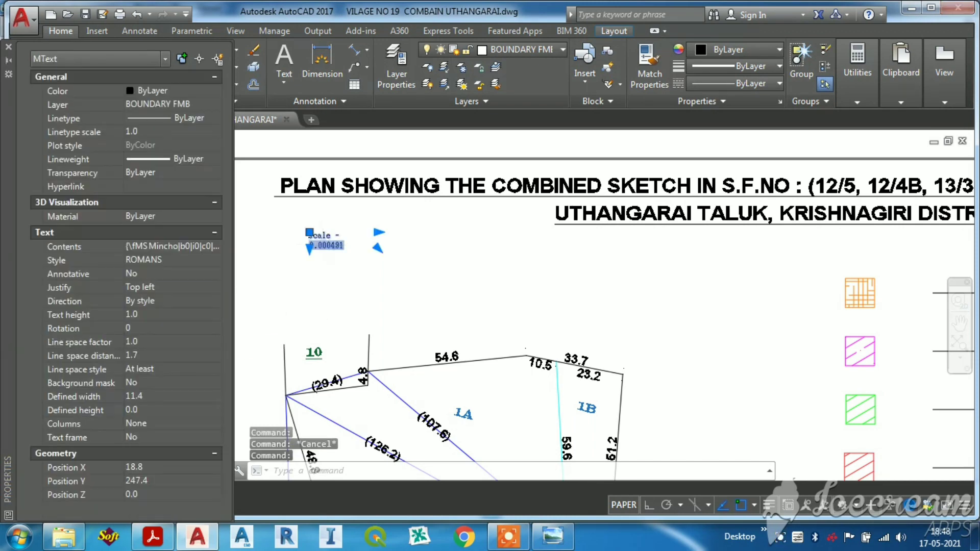
key("Escape")
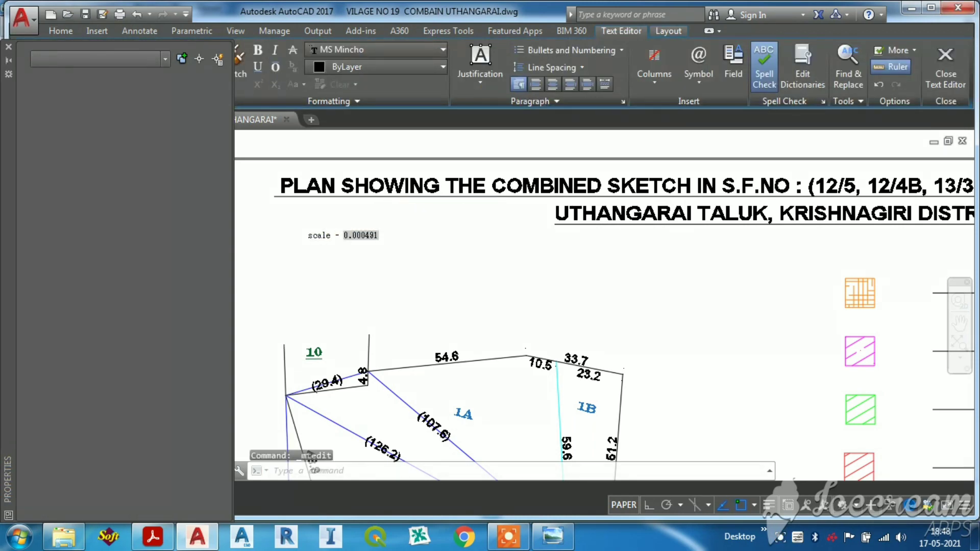
Try a 1:1000 scale on the layout viewport and regenerate the layout to update the scale field
scroll(454, 208, "down", 4)
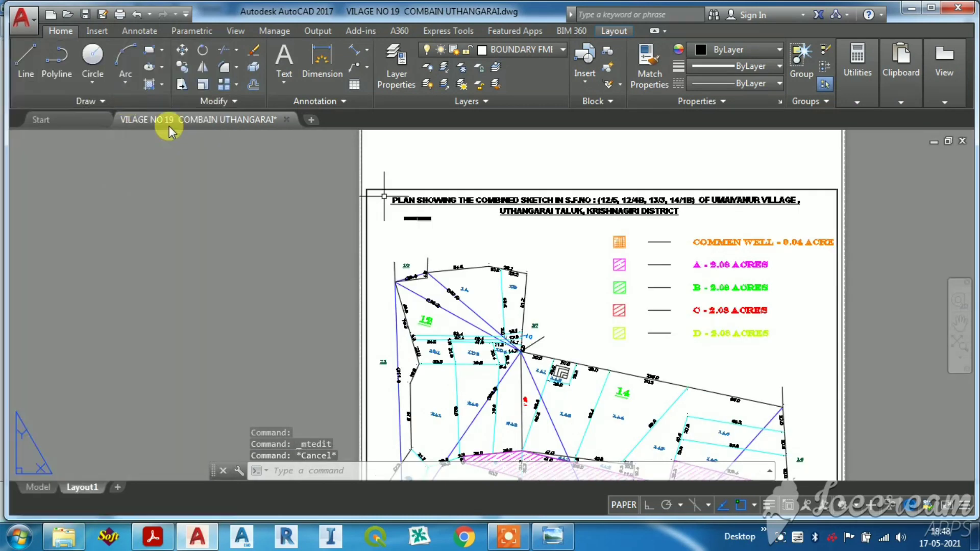
scroll(384, 194, "up", 6)
scroll(326, 236, "down", 6)
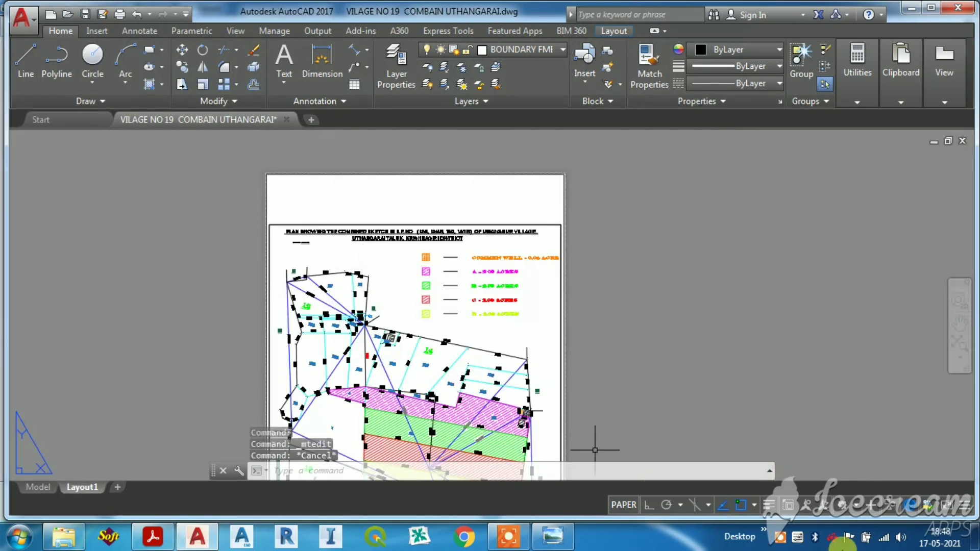
left_click(560, 332)
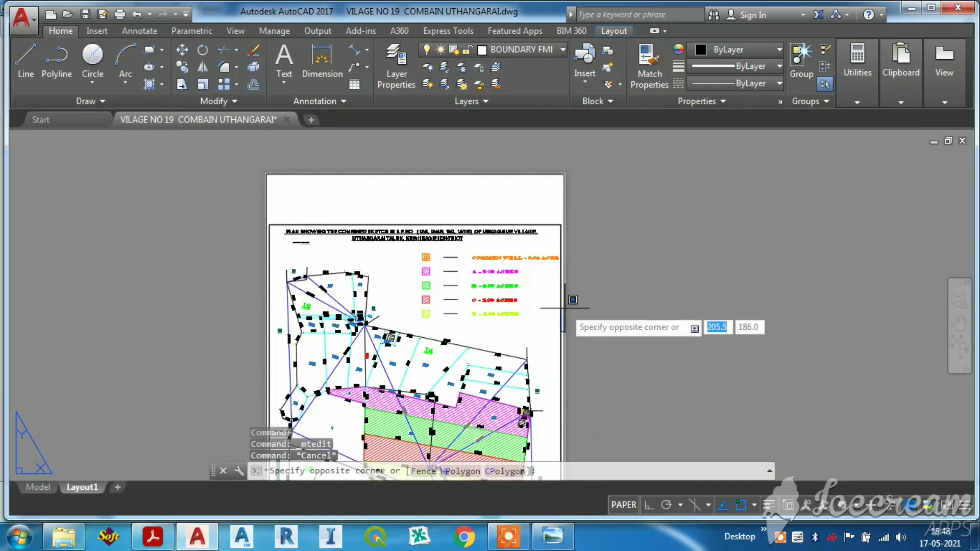
key("Escape")
left_click(564, 207)
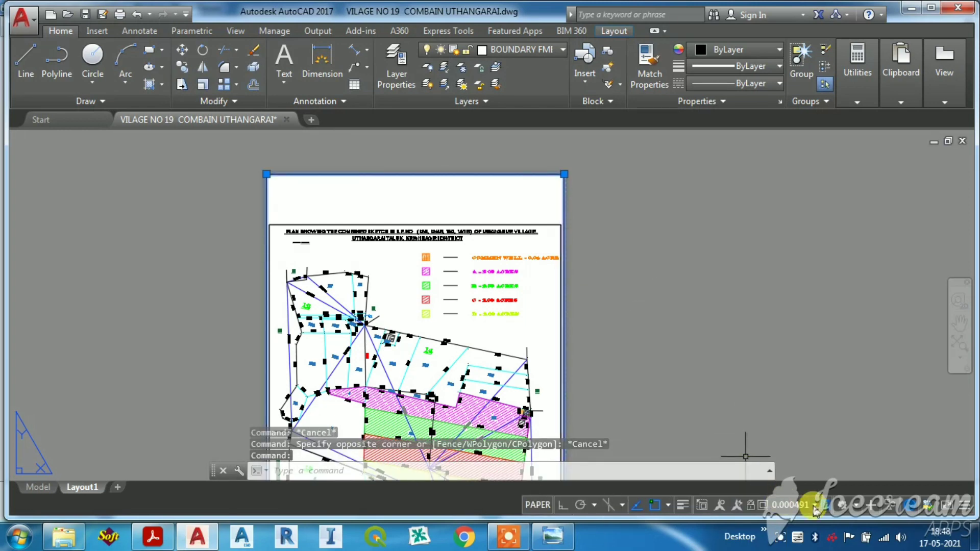
left_click(793, 505)
left_click(783, 104)
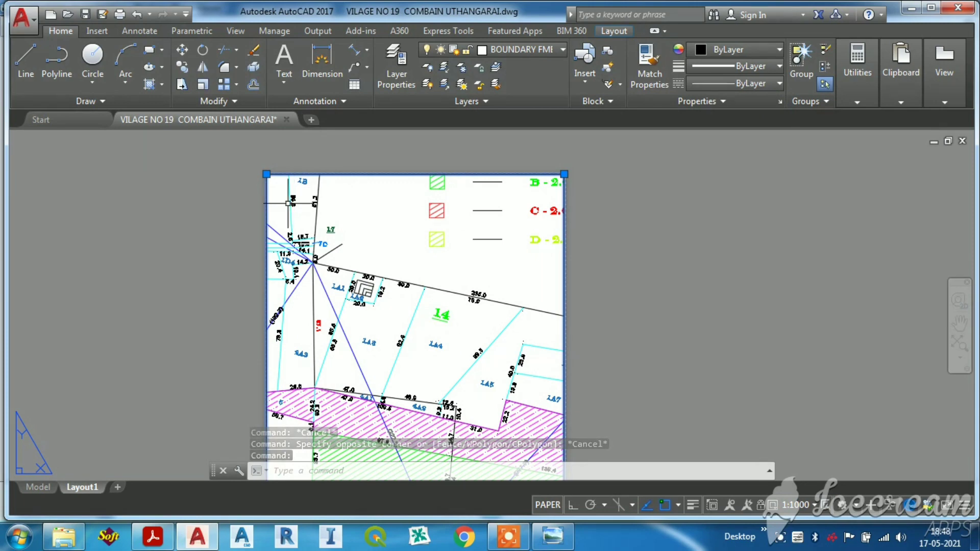
key("Escape")
scroll(301, 215, "up", 6)
left_click(310, 251)
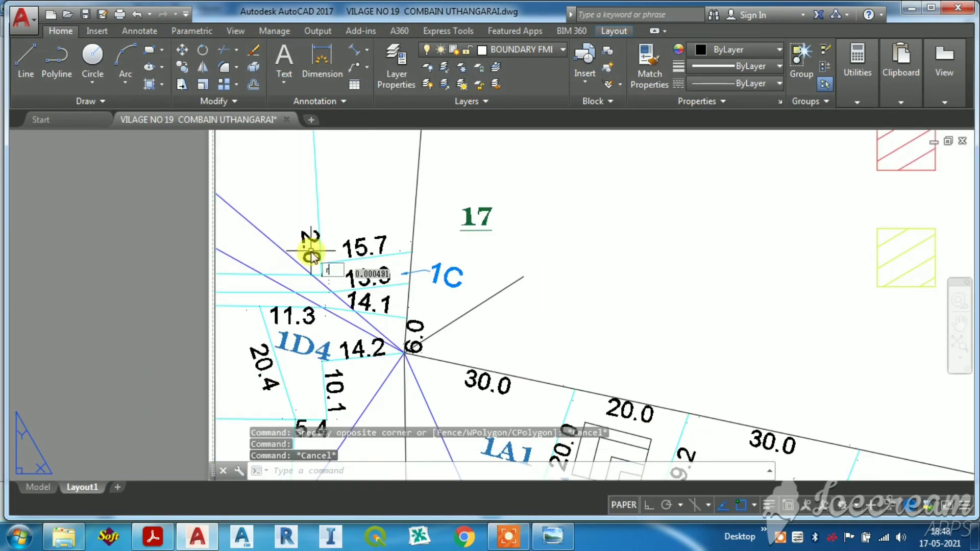
scroll(313, 271, "down", 10)
type("RE")
key("Return")
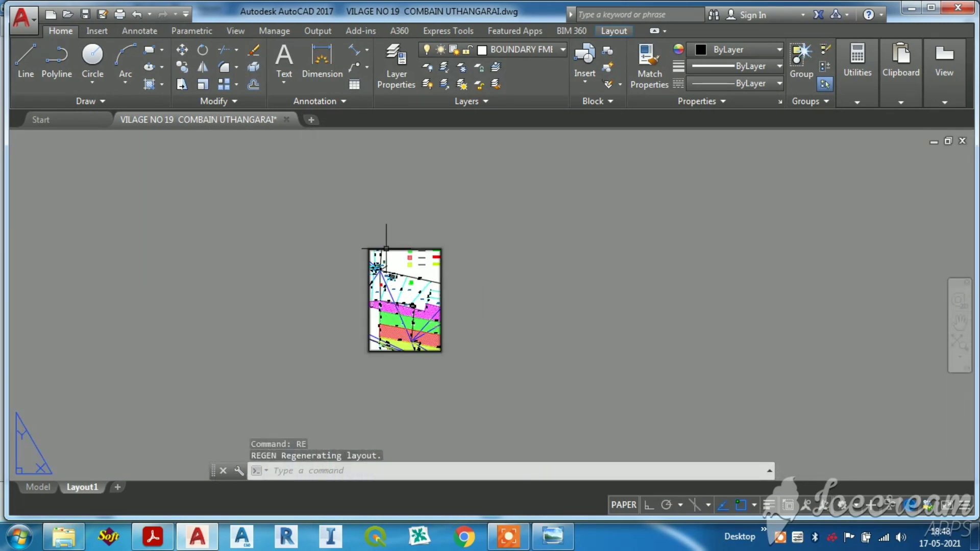
Set the layout viewport to a smaller standard scale so the whole framed sketch fits on the sheet
scroll(404, 307, "up", 2)
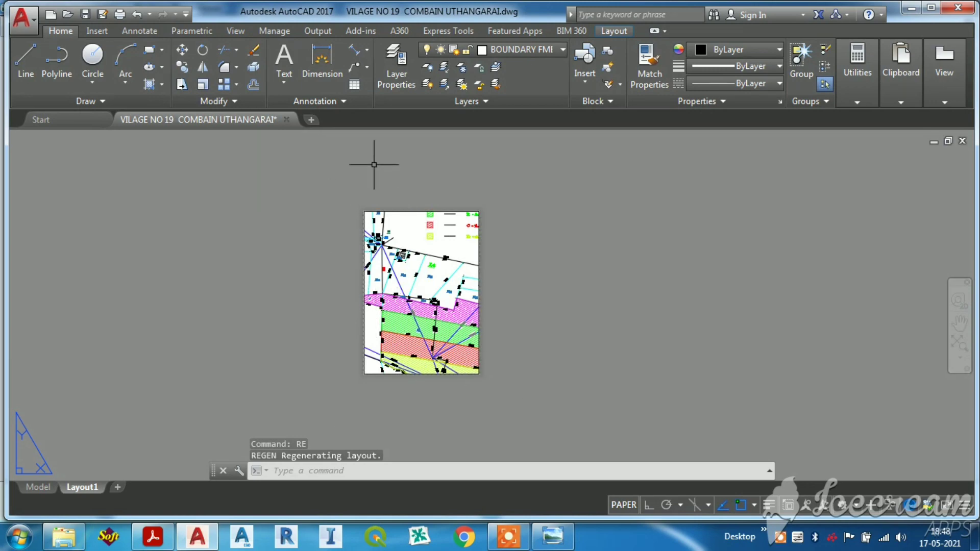
scroll(481, 335, "up", 4)
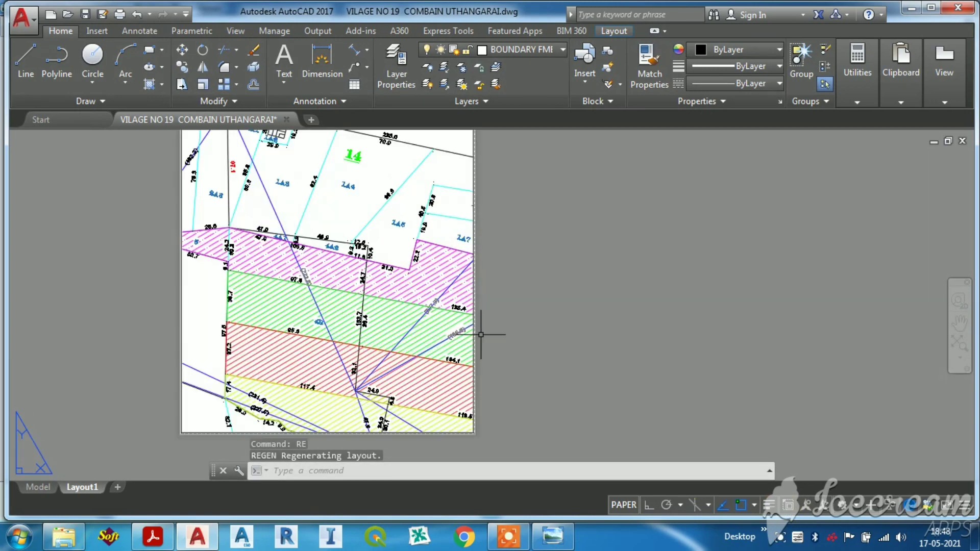
left_click(476, 332)
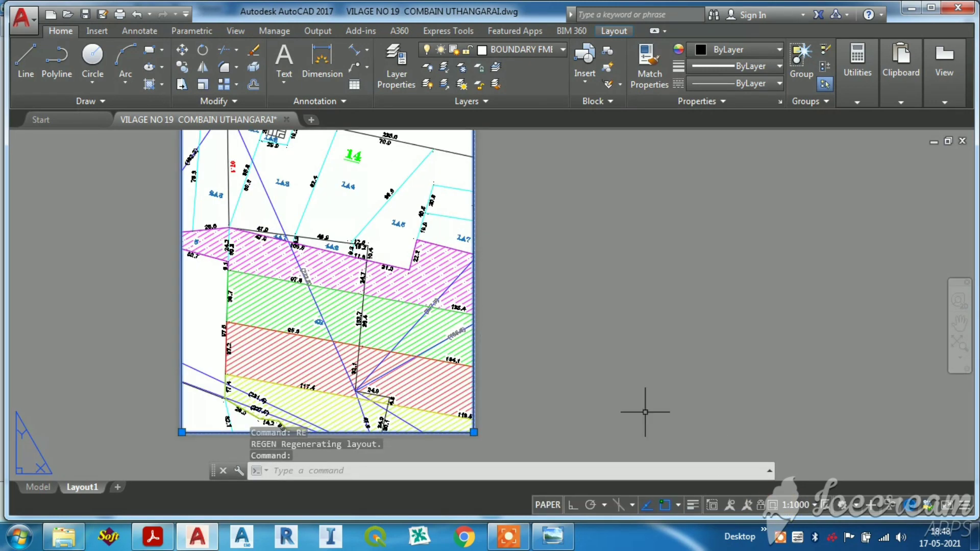
left_click(814, 502)
left_click(782, 116)
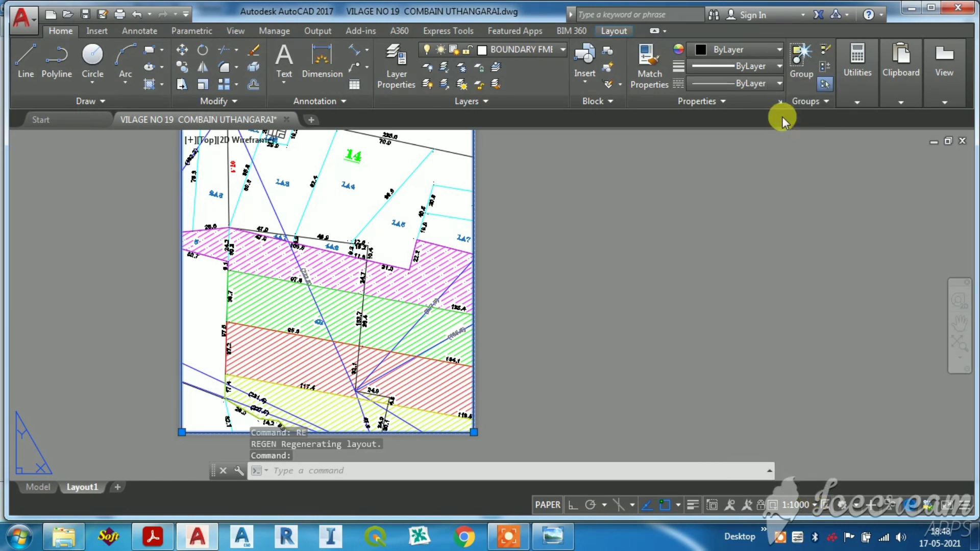
key("Escape")
Check the sketch's fit on the sheet and the scale label beneath the title, and switch to model space
scroll(511, 362, "down", 4)
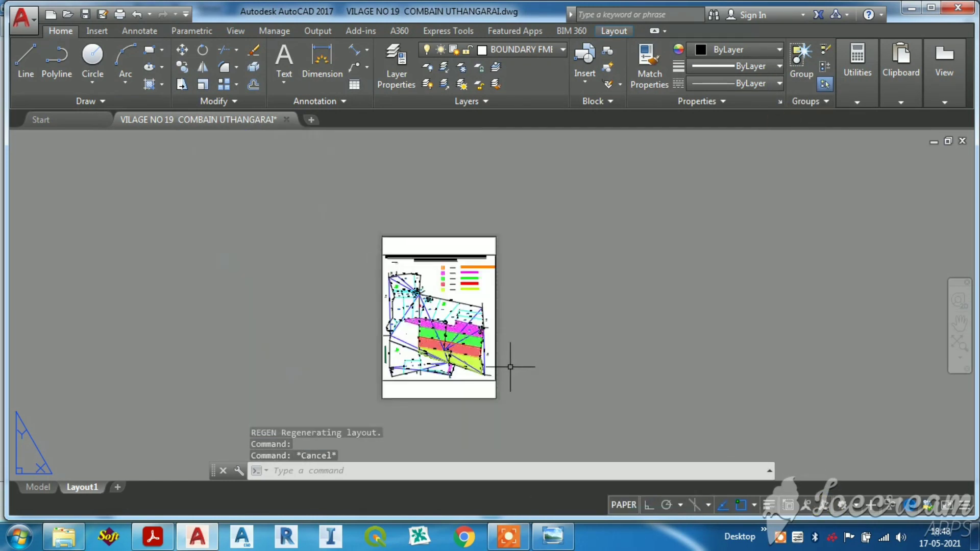
scroll(442, 281, "up", 4)
scroll(318, 229, "up", 2)
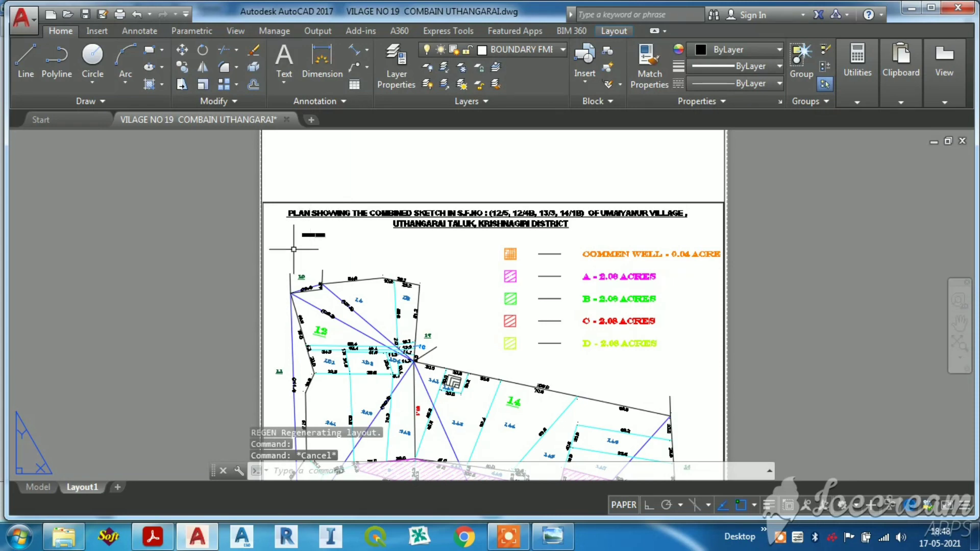
scroll(293, 249, "up", 4)
scroll(278, 221, "down", 1)
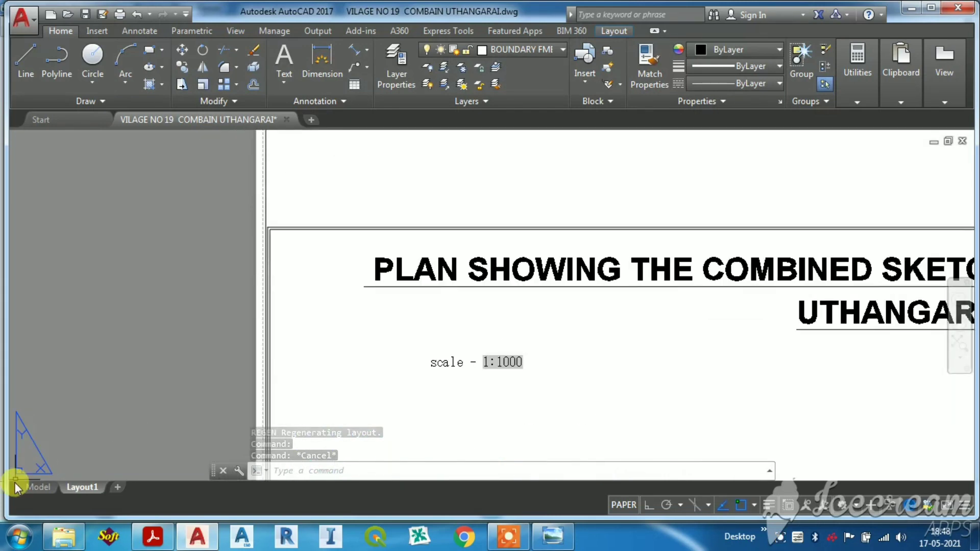
left_click(27, 485)
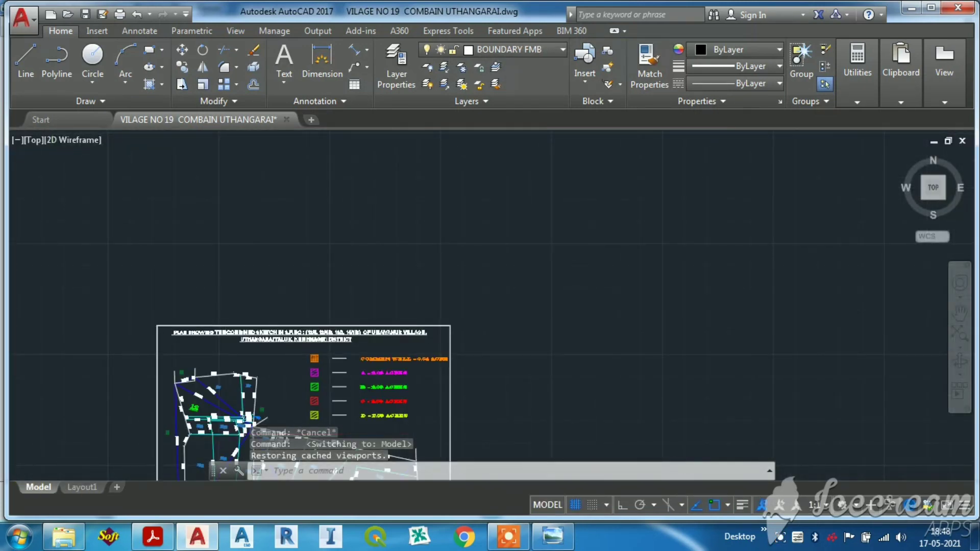
Open the framed sketch's block, scale 1000, in the Block Editor
scroll(167, 329, "up", 4)
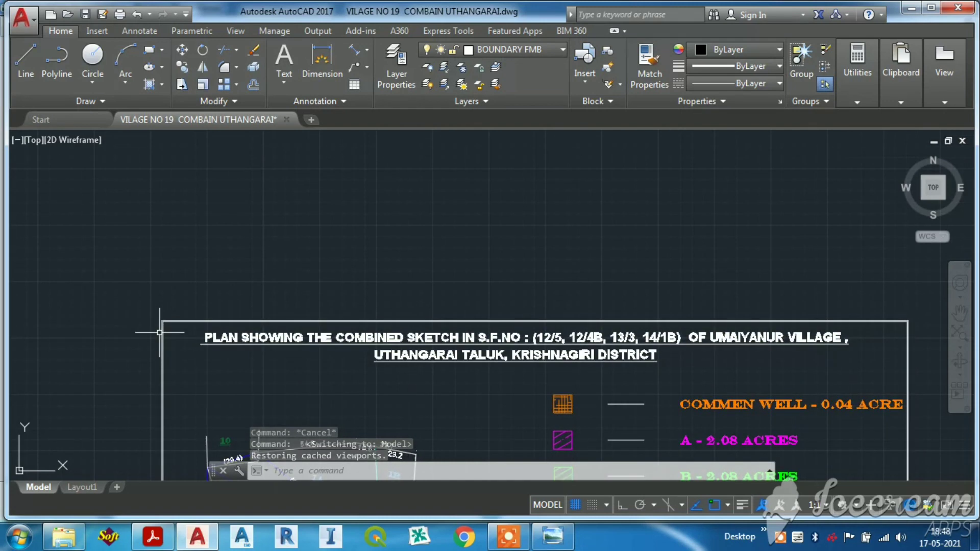
left_click(160, 333)
key("Escape")
left_click(162, 329)
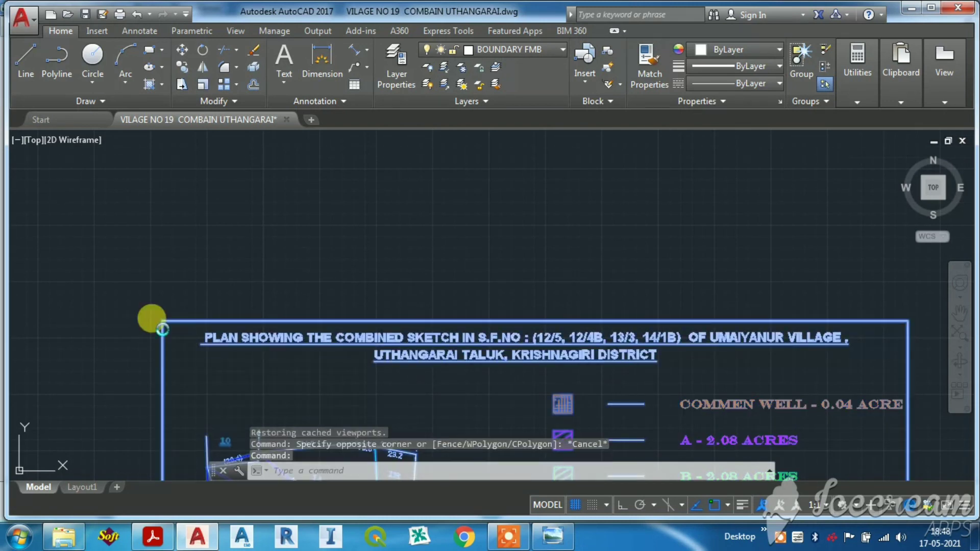
double_click(163, 329)
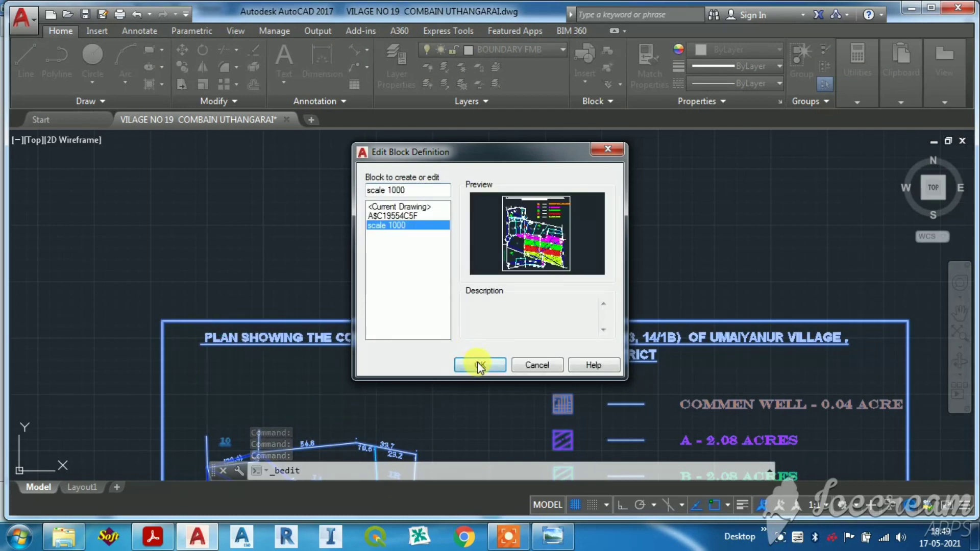
left_click(477, 363)
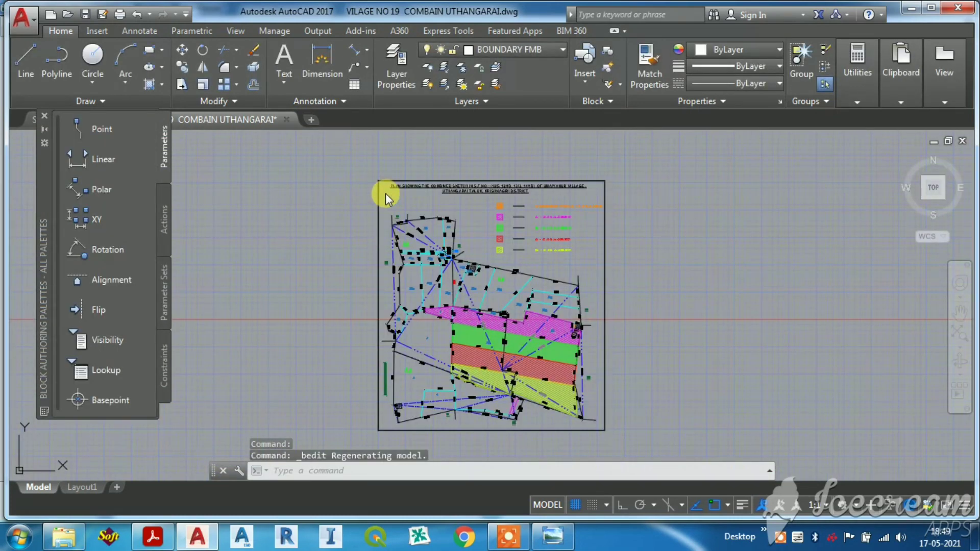
Erase the double border frame around the title and sketch from the block
left_click(383, 172)
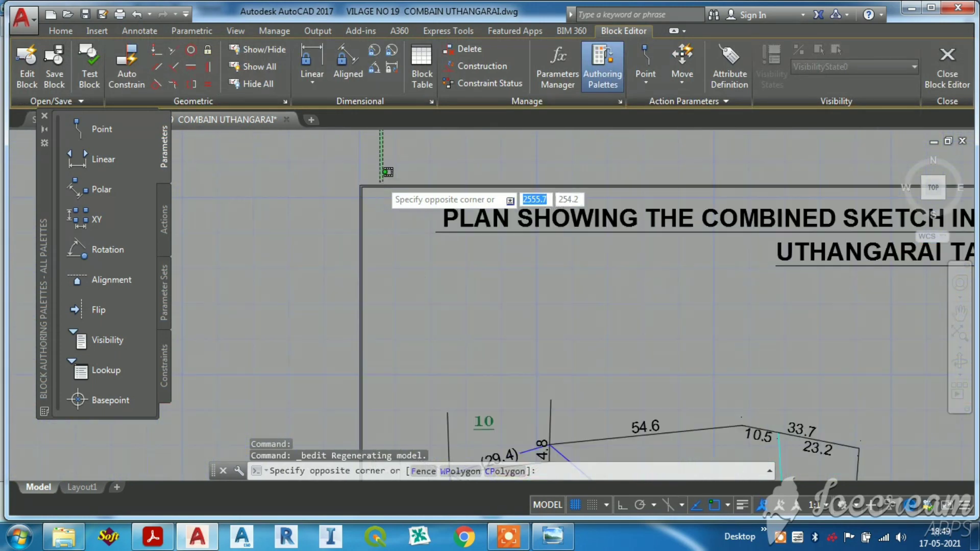
left_click(321, 222)
type("e")
key("Return")
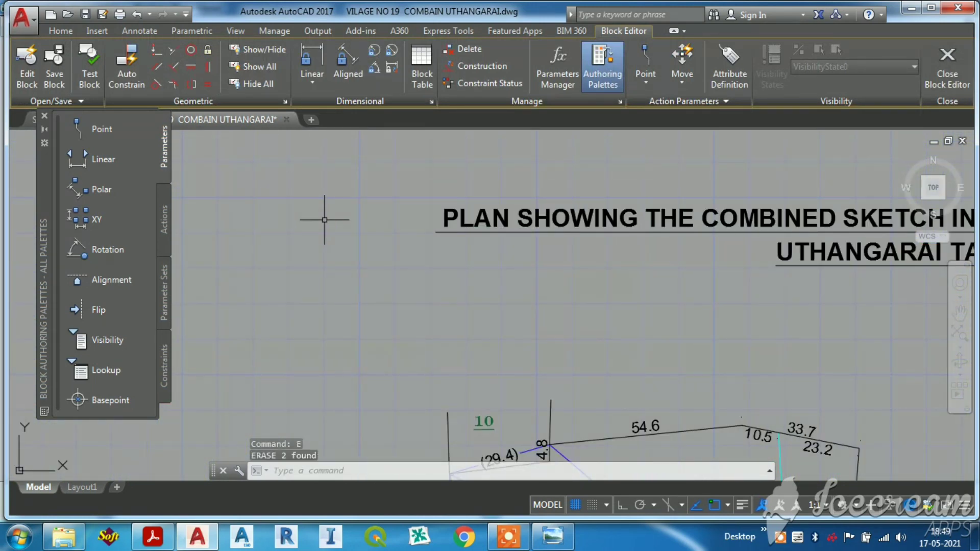
scroll(337, 199, "down", 6)
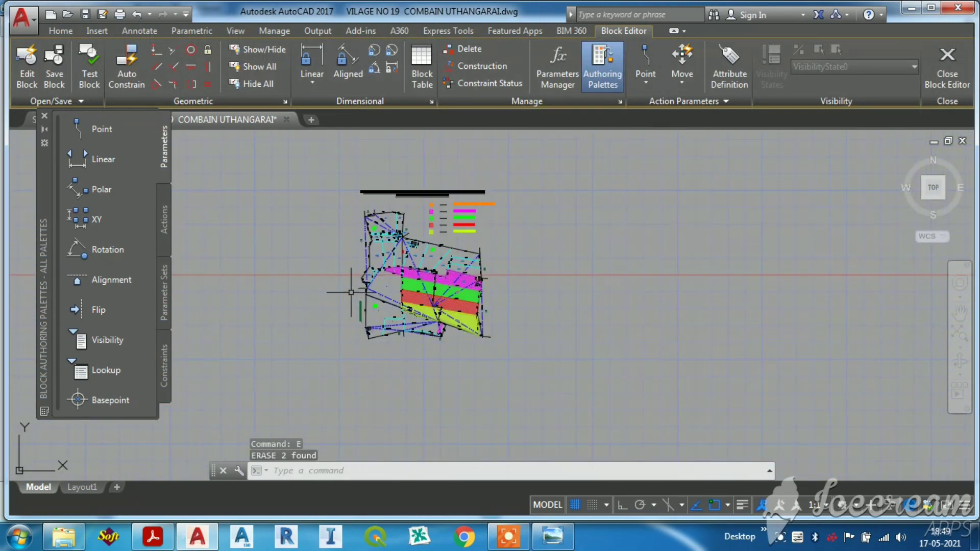
Move the vertical V.NO .20.VADUGANUR label closer to the 98.0 boundary line of survey 13
scroll(366, 319, "up", 8)
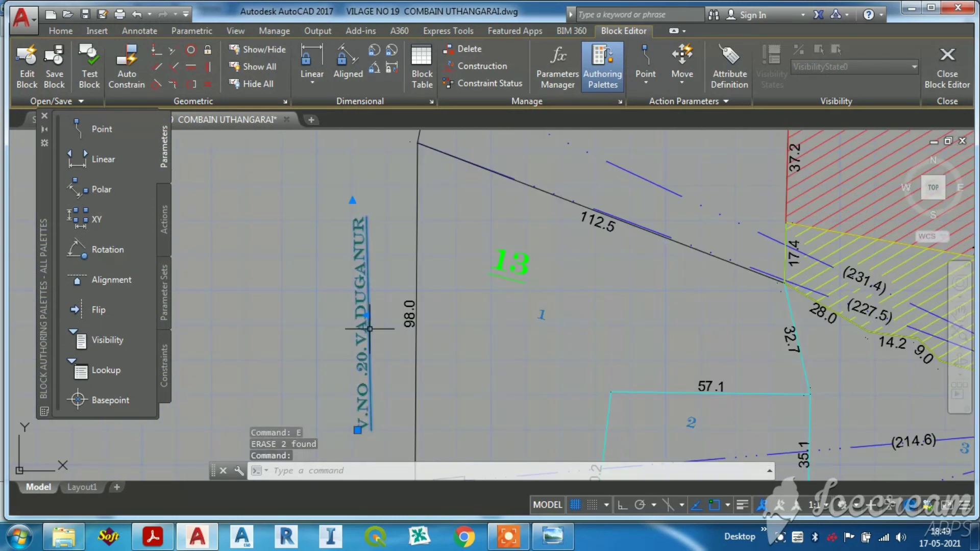
type("m")
key("Return")
left_click(330, 397)
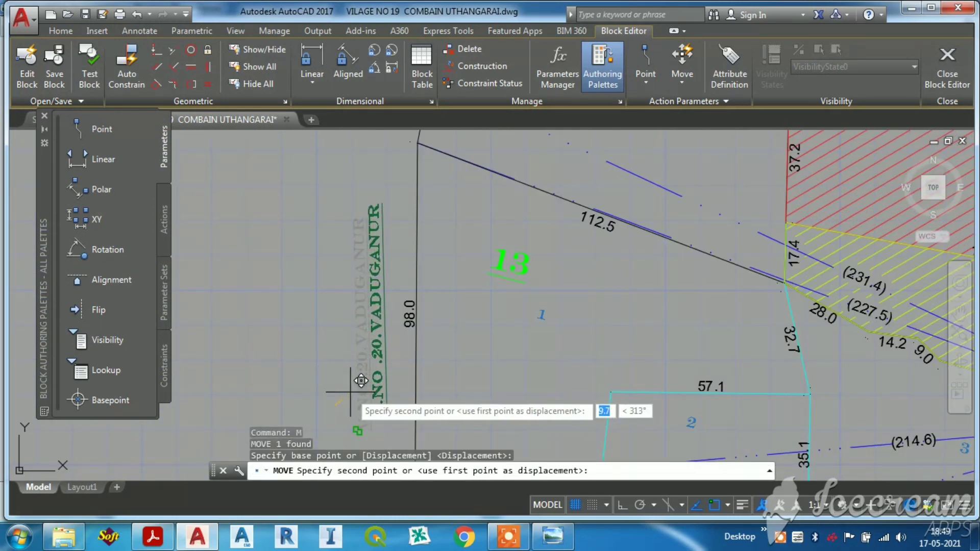
scroll(340, 362, "down", 5)
key("Escape")
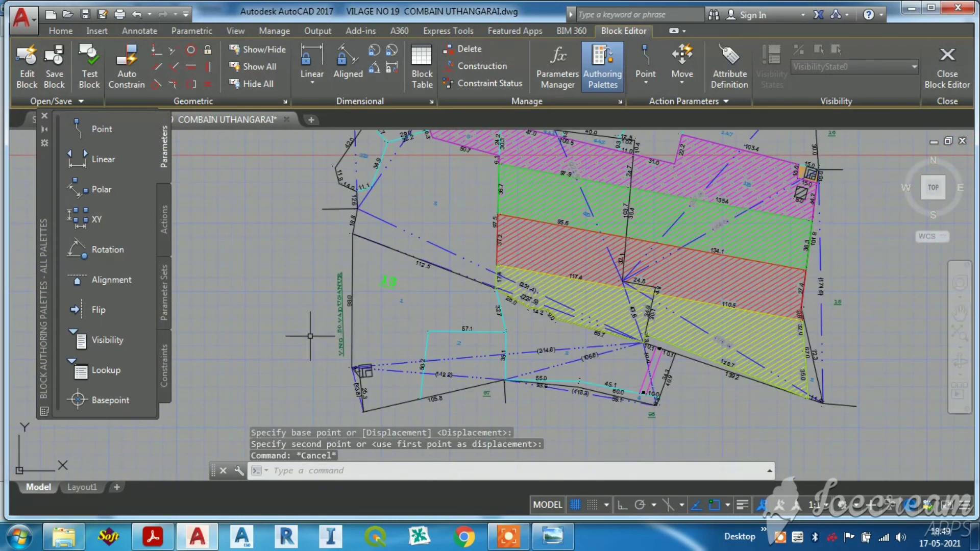
Close the Block Editor, saving the changes to scale 1000, and switch to Layout1
left_click(947, 66)
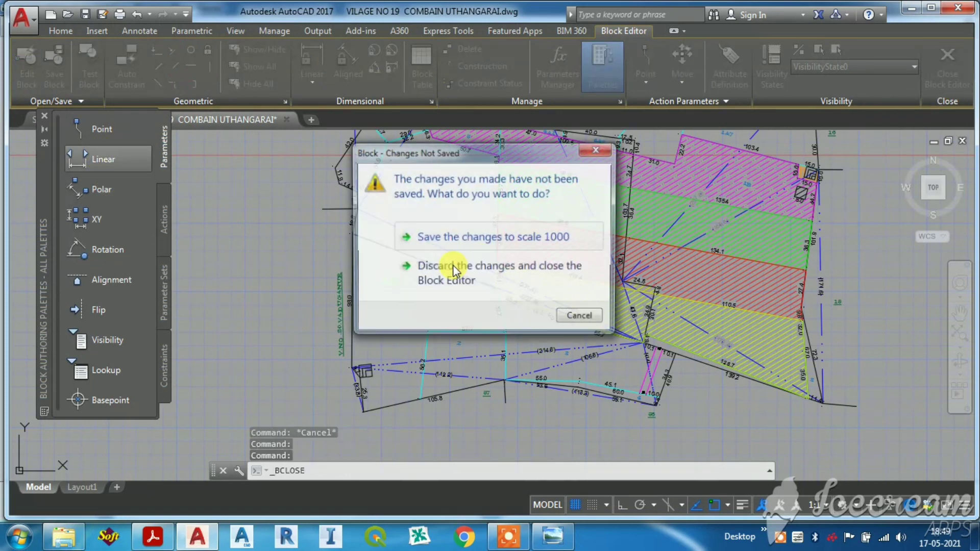
left_click(437, 244)
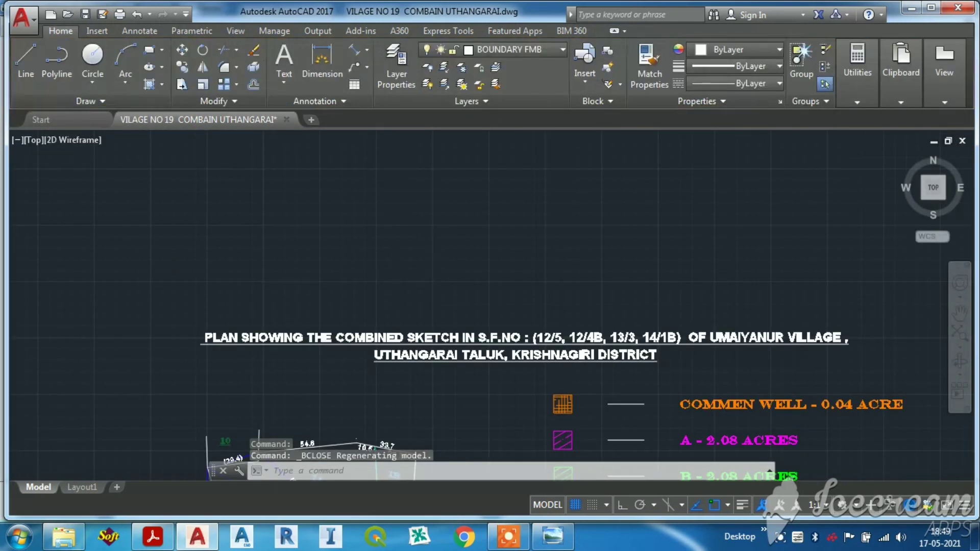
scroll(382, 259, "down", 5)
key("Escape")
key("Escape")
left_click(80, 486)
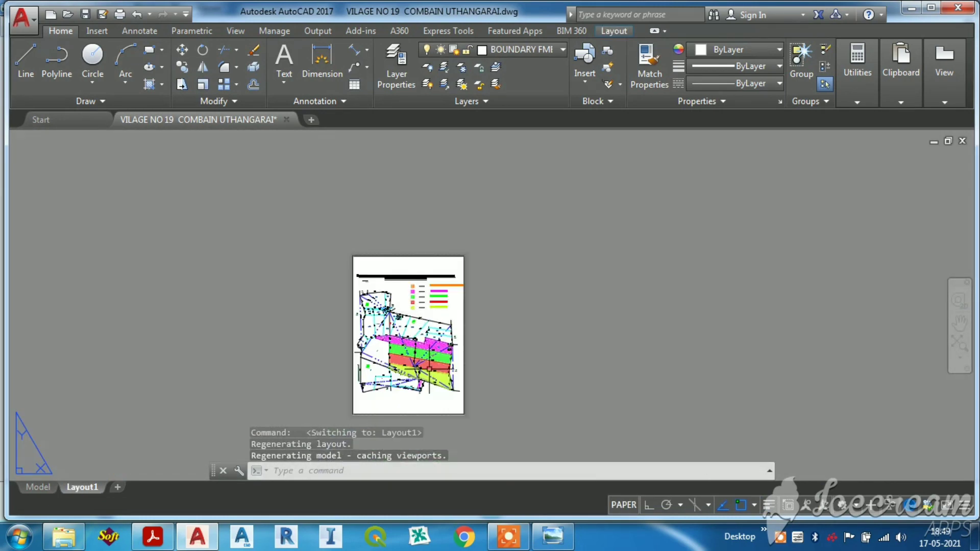
Try the layout viewport at 1:1 and set it back to 1:2000
scroll(429, 409, "up", 4)
left_click(418, 384)
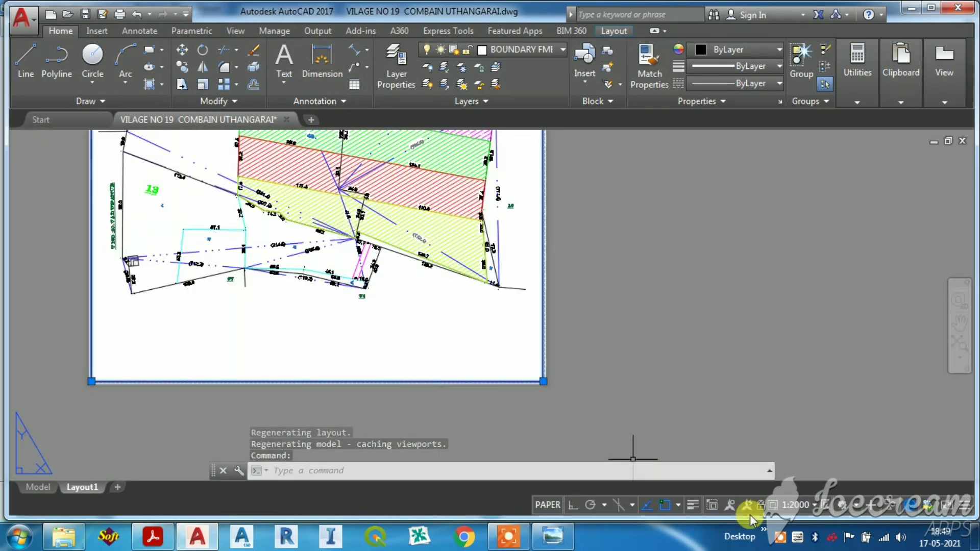
left_click(814, 505)
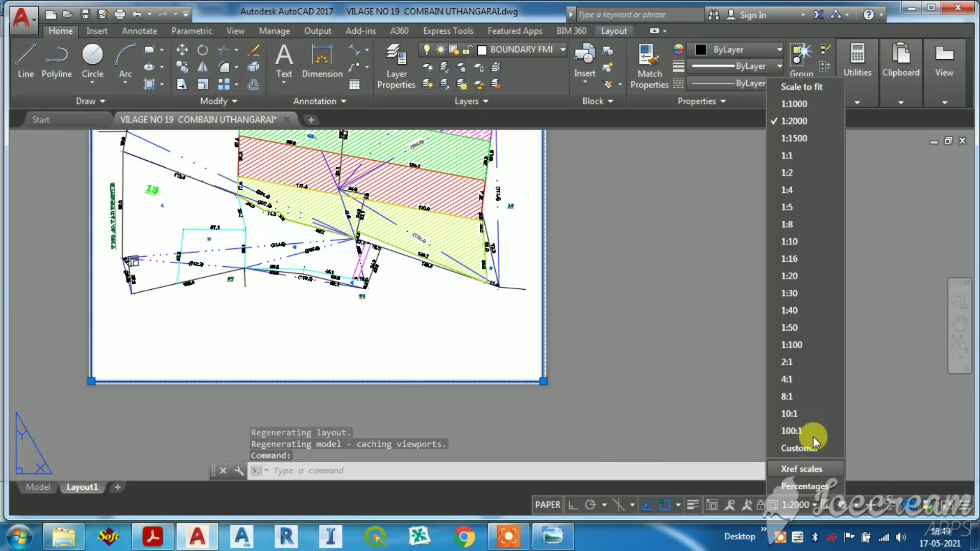
left_click(794, 148)
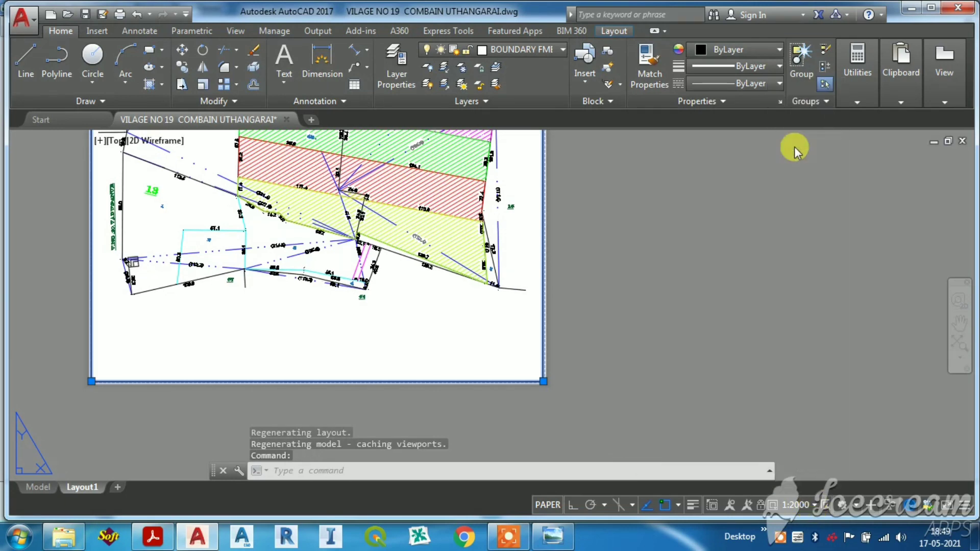
left_click(804, 505)
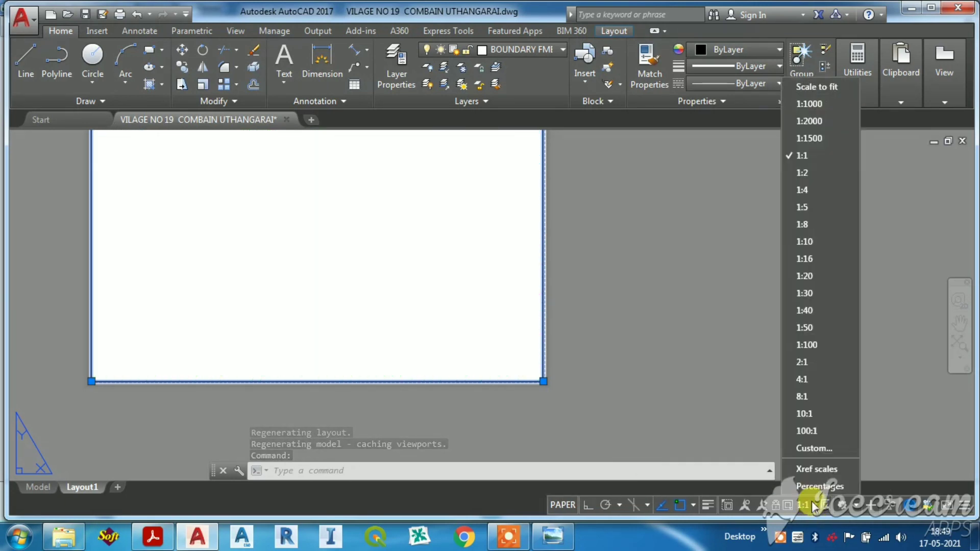
left_click(798, 124)
key("Escape")
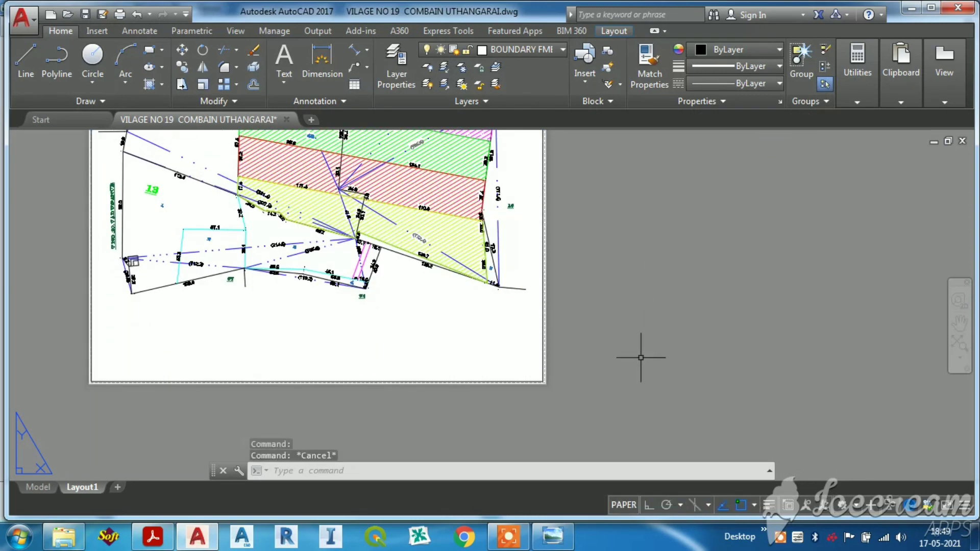
Examine how the unframed sketch, title, legend and scale label sit on the Layout1 sheet
scroll(632, 366, "down", 5)
scroll(631, 294, "up", 2)
scroll(524, 227, "up", 2)
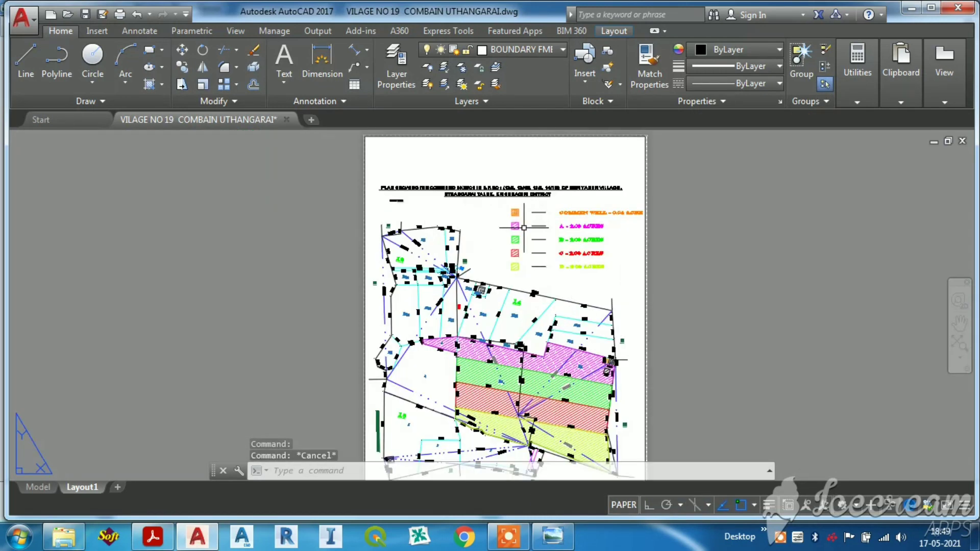
scroll(389, 210, "up", 2)
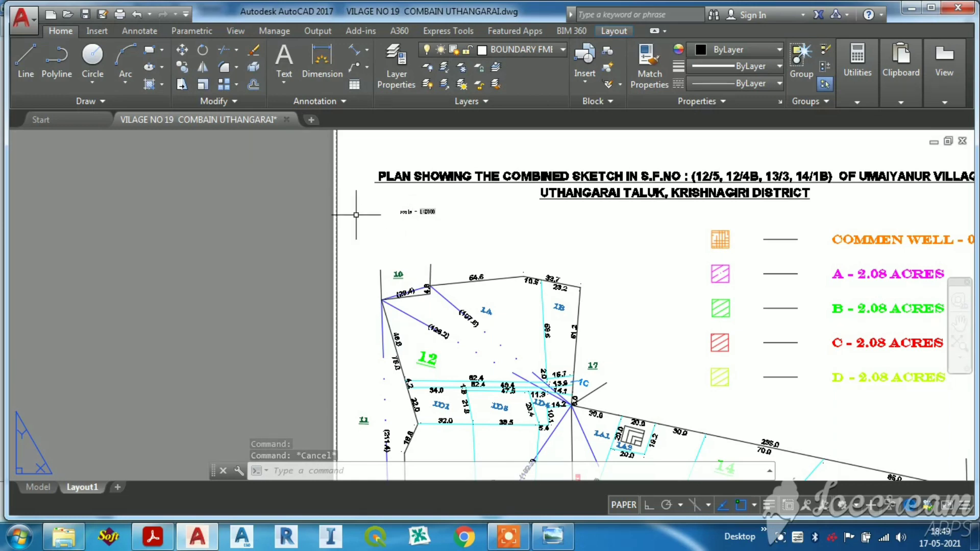
scroll(453, 199, "down", 5)
scroll(469, 217, "down", 1)
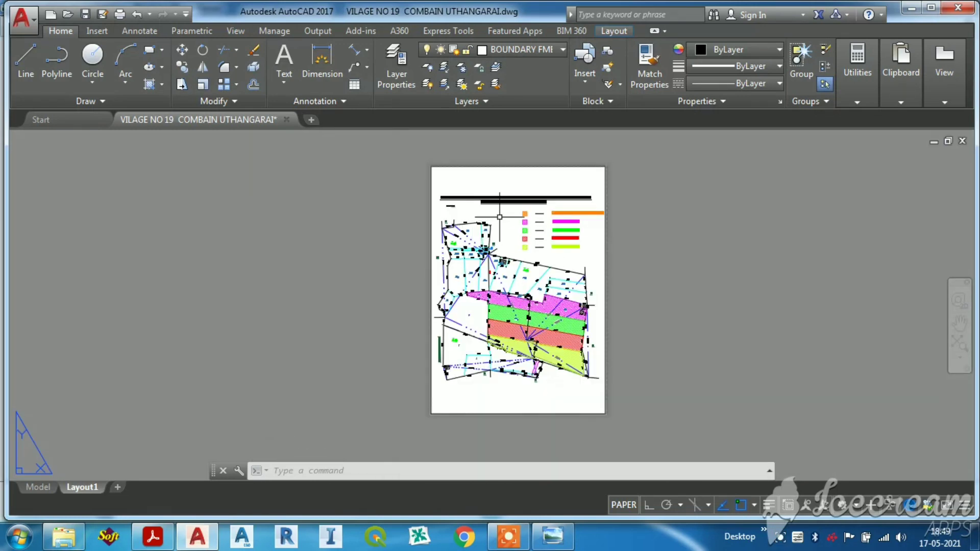
scroll(513, 212, "up", 1)
scroll(490, 200, "down", 2)
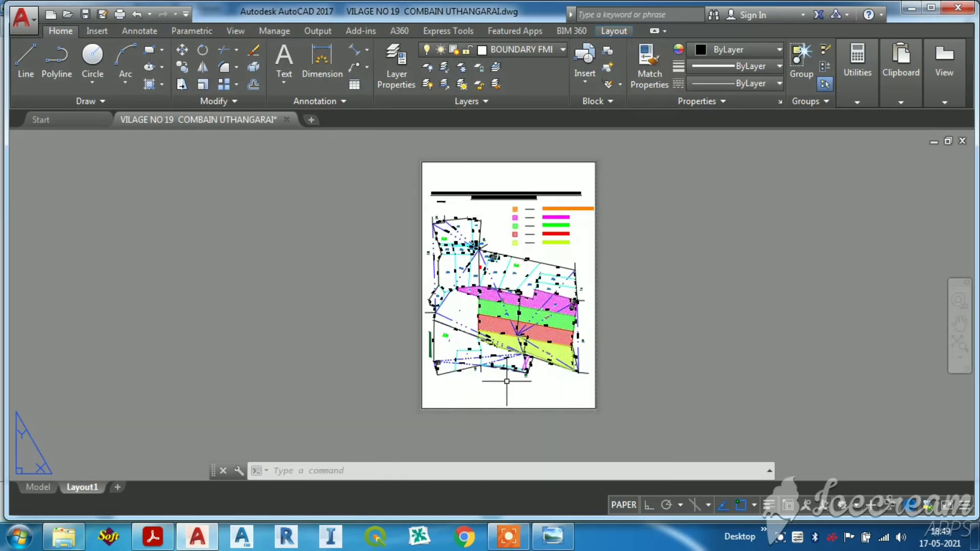
scroll(438, 176, "up", 2)
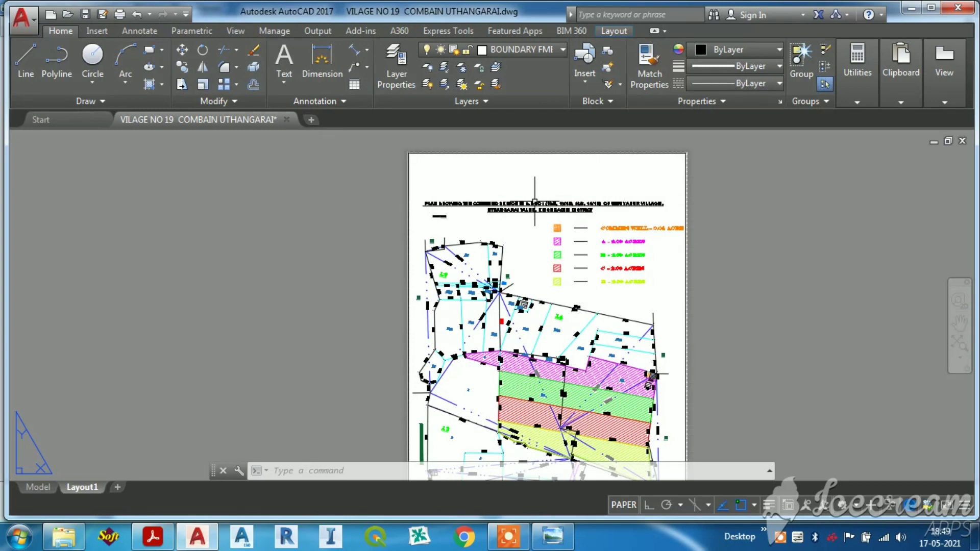
Look at the sketch in model space, return to Layout1 and regenerate the layout to refresh the scale label
left_click(36, 488)
scroll(404, 265, "up", 1)
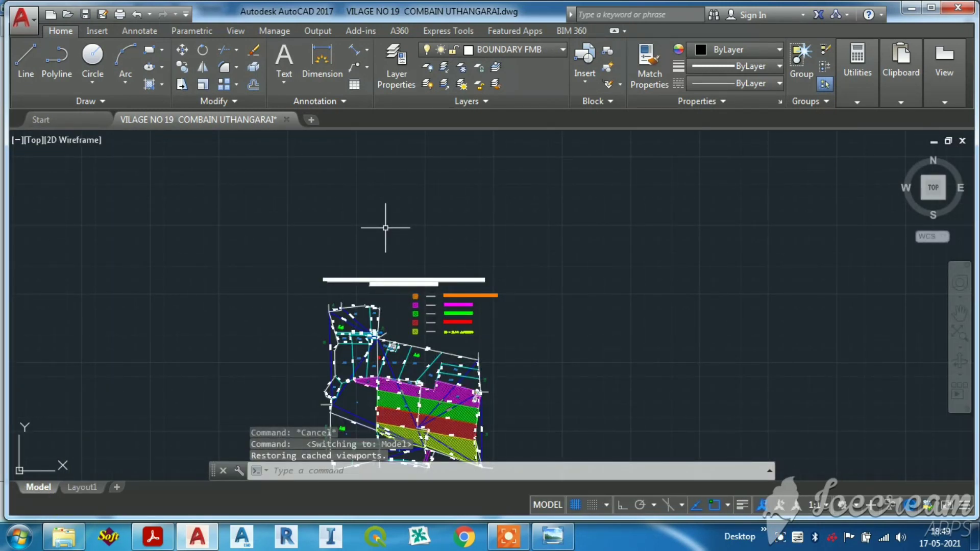
left_click(81, 487)
scroll(441, 216, "up", 2)
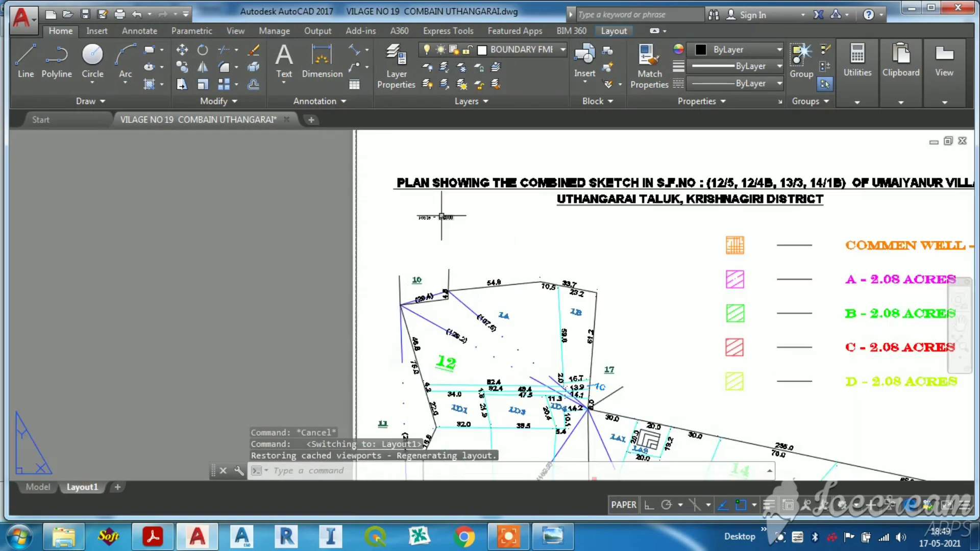
scroll(448, 225, "up", 4)
type("RE")
key("Return")
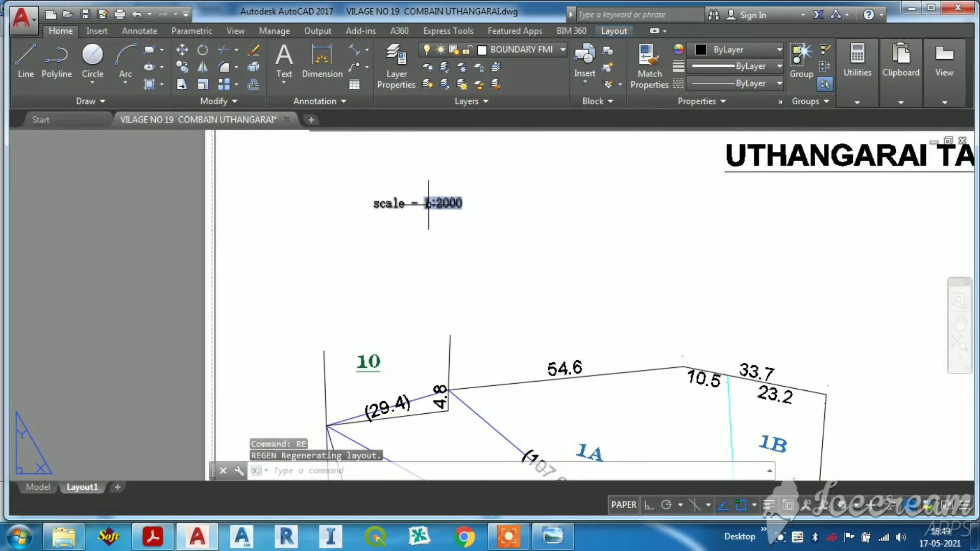
key("Escape")
scroll(398, 203, "down", 8)
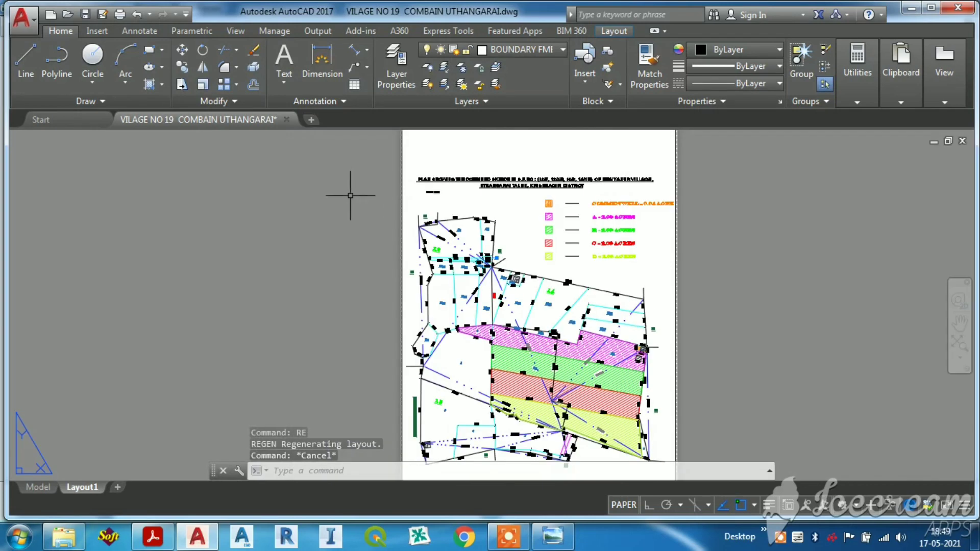
Measure the 85.0 segment of survey 14's upper boundary with an aligned dimension, without placing it
scroll(516, 309, "up", 4)
scroll(466, 168, "up", 6)
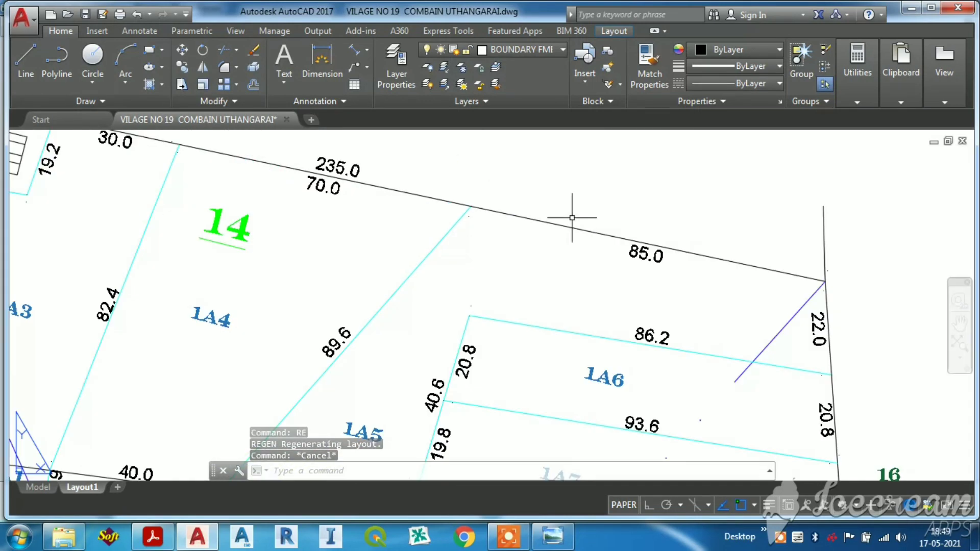
left_click(351, 51)
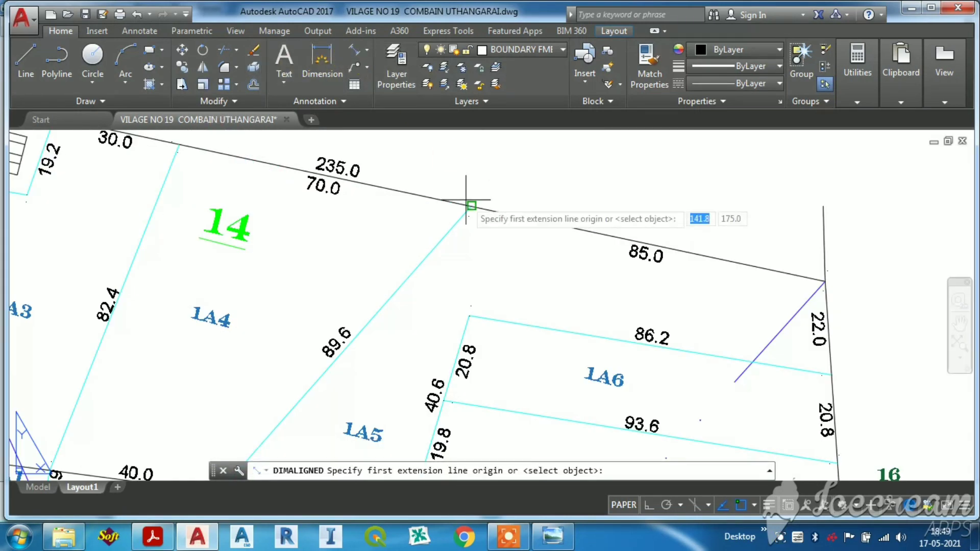
left_click(470, 207)
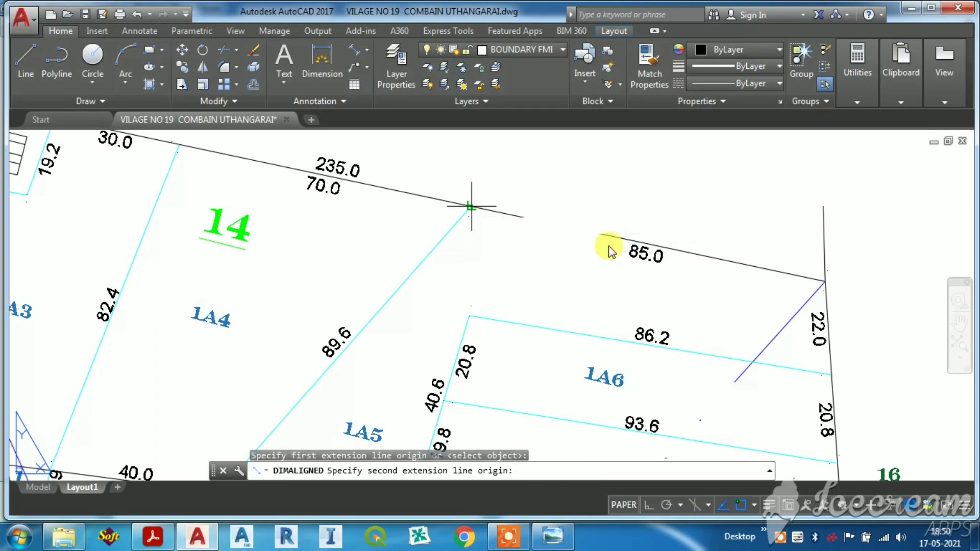
left_click(823, 281)
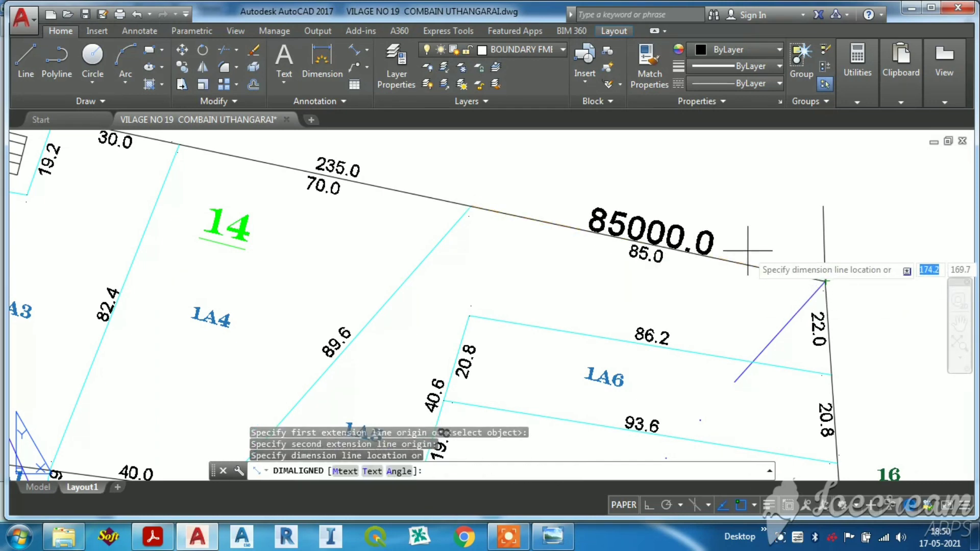
scroll(748, 250, "down", 5)
scroll(707, 255, "up", 4)
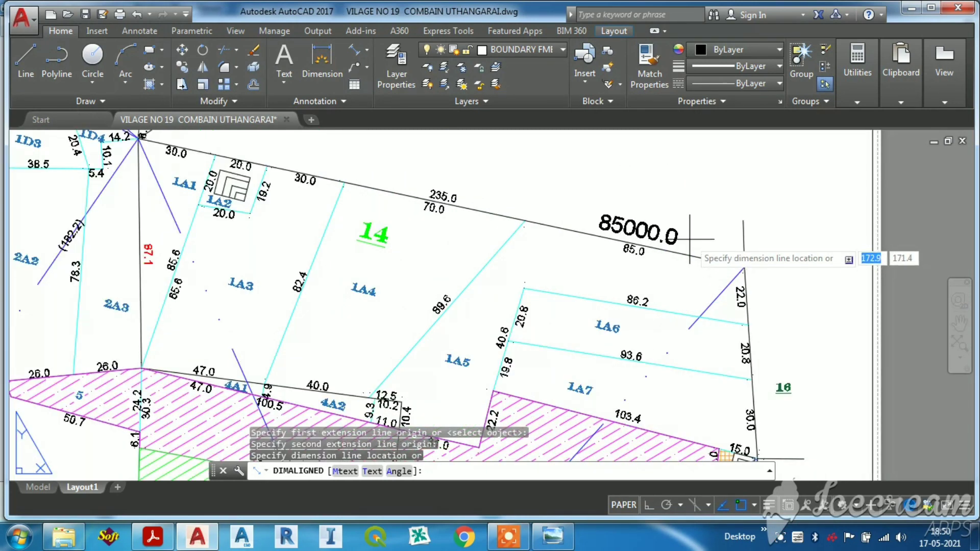
key("Escape")
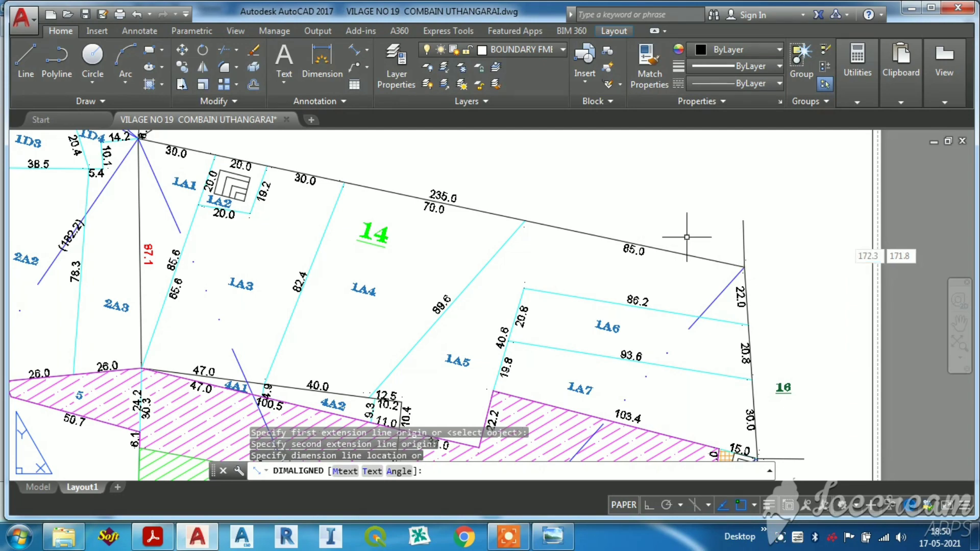
Review the sheet and inspect the scale label beneath the title
scroll(573, 182, "down", 8)
scroll(539, 176, "up", 4)
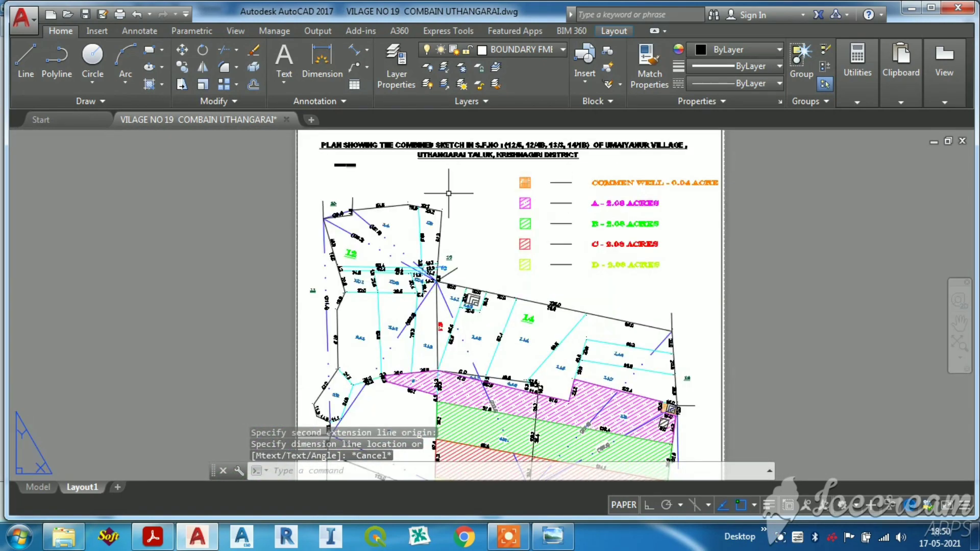
scroll(418, 189, "down", 1)
scroll(323, 194, "up", 4)
scroll(323, 194, "down", 4)
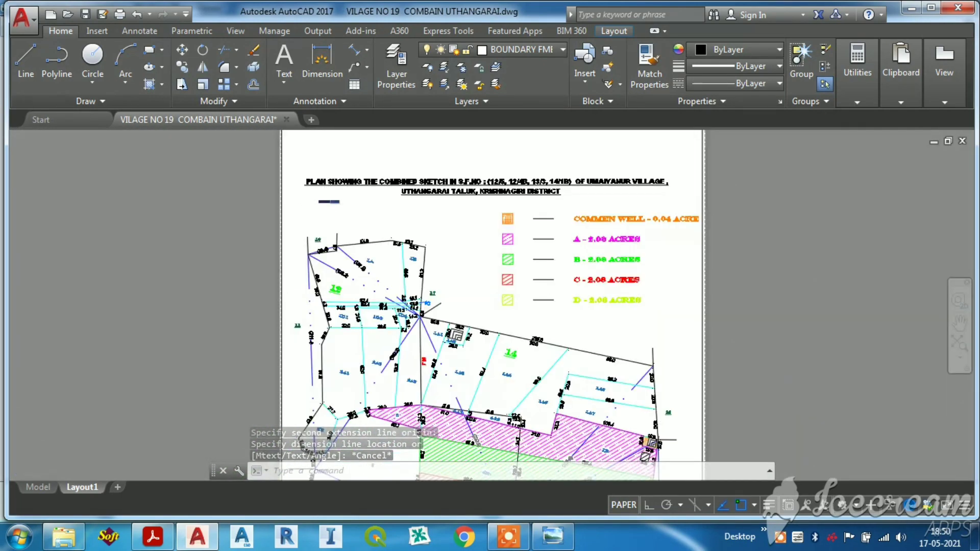
Check the scale label and the hatched parcels in the lower part of the sketch on the Layout1 sheet
scroll(327, 193, "up", 10)
key("Escape")
scroll(357, 203, "down", 8)
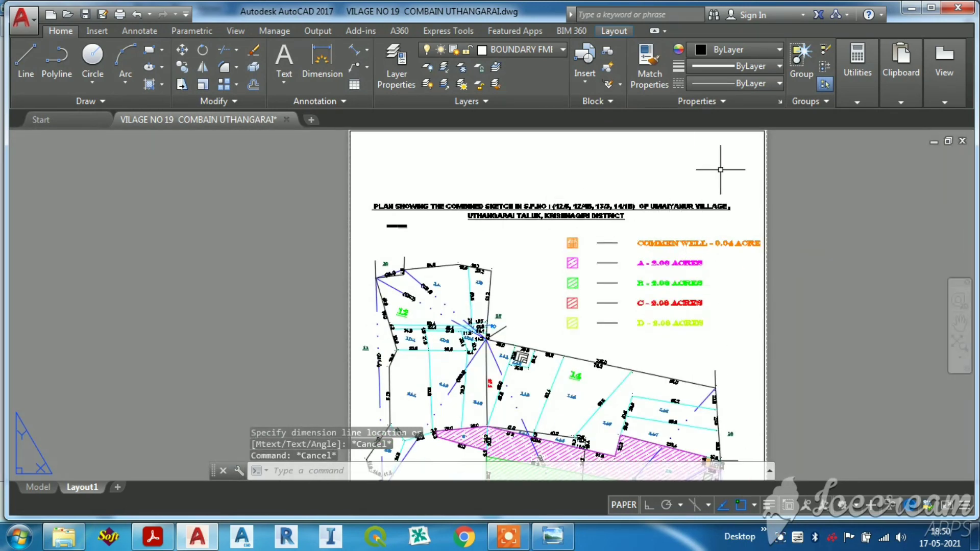
scroll(410, 228, "up", 5)
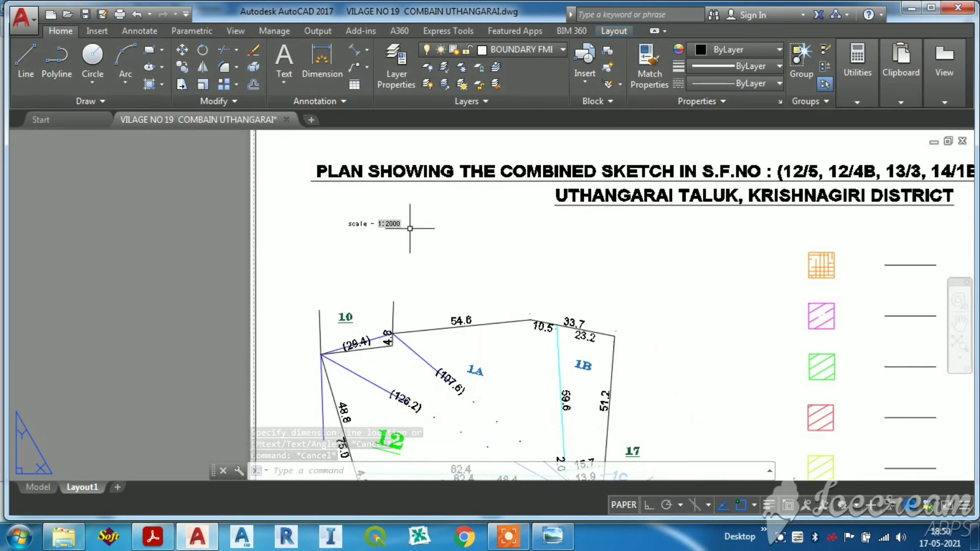
scroll(536, 250, "down", 8)
scroll(603, 355, "up", 5)
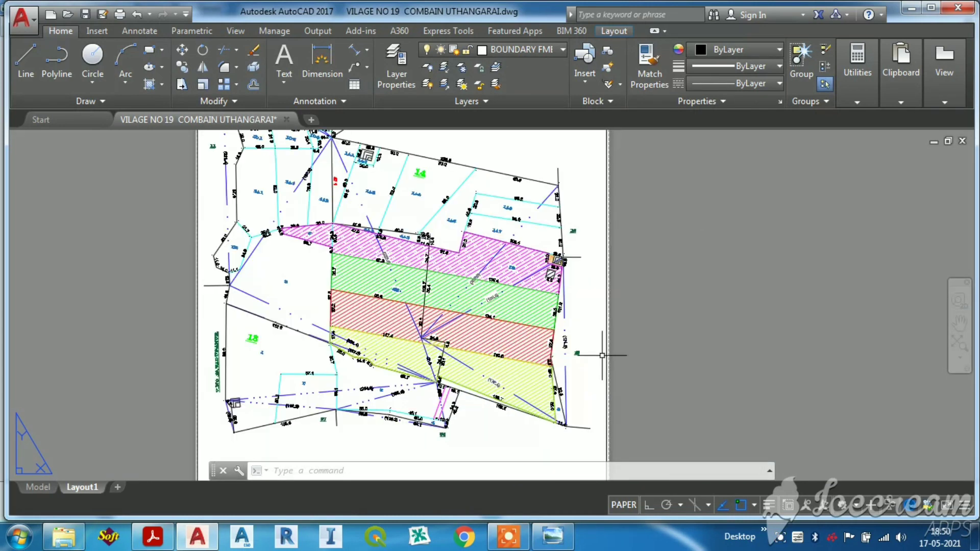
Preview the Layout1 plot with the a4 paper page setup and inspect the sketch, title and legend up close
key("ctrl+p")
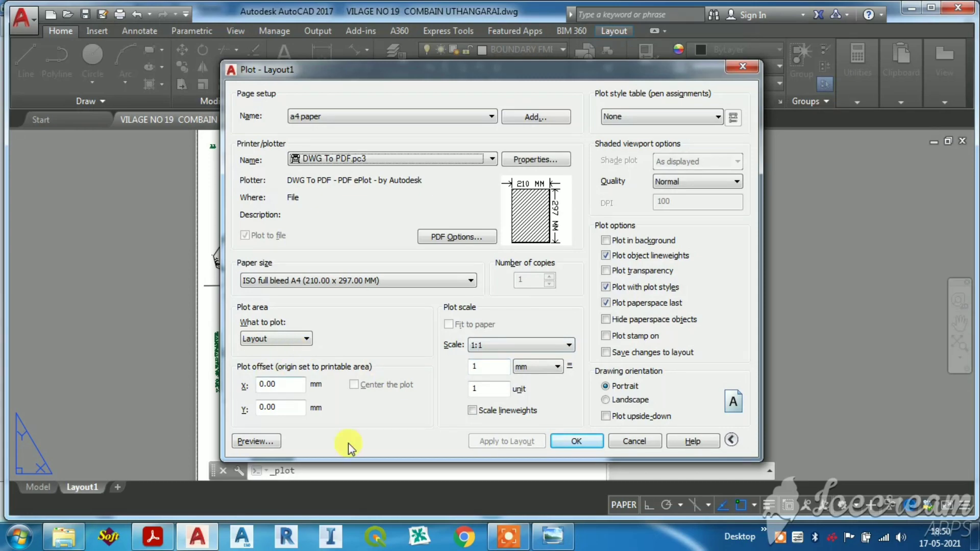
left_click(266, 443)
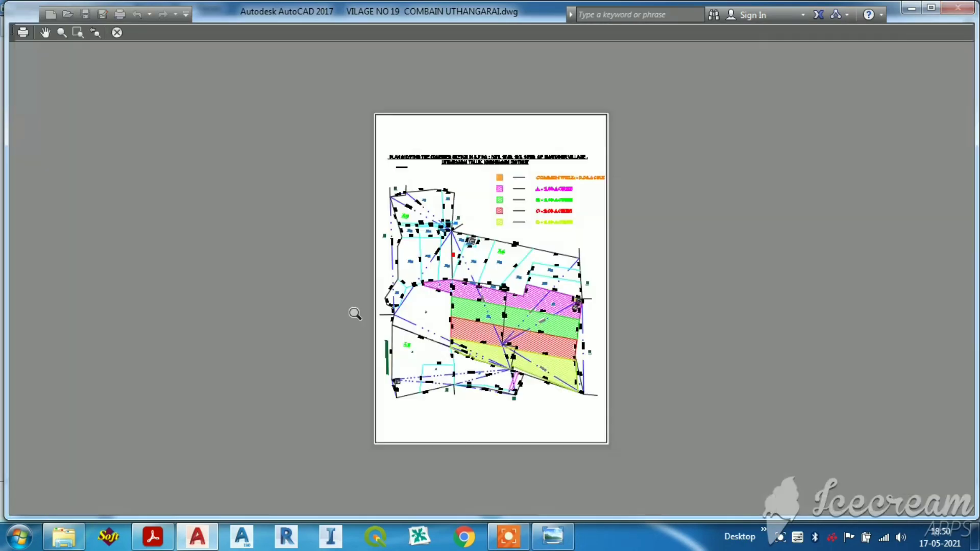
scroll(420, 190, "up", 8)
scroll(352, 153, "down", 10)
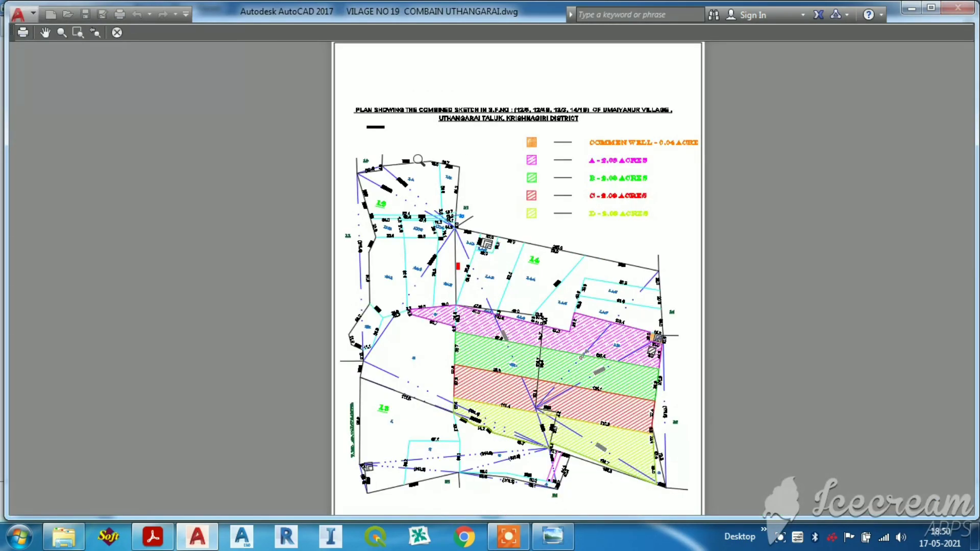
scroll(573, 387, "up", 5)
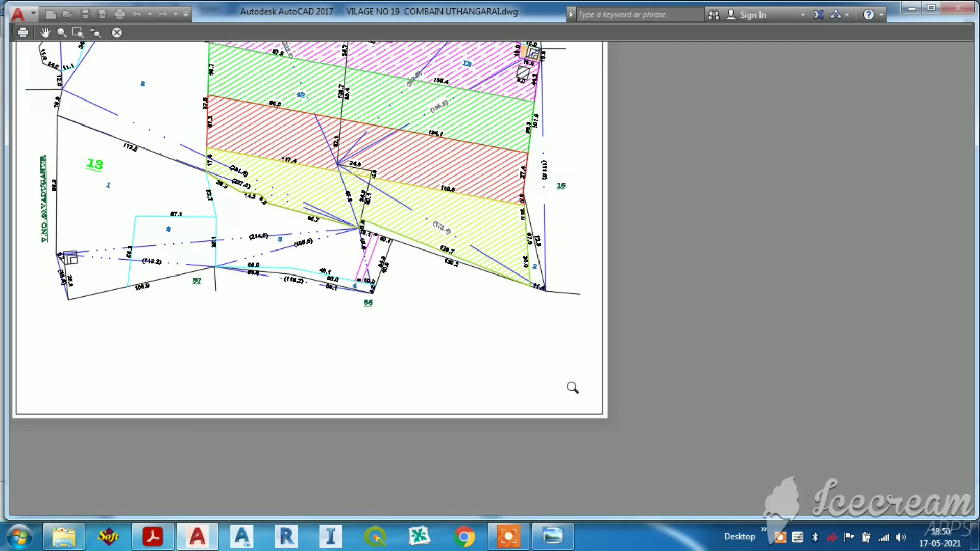
scroll(445, 362, "down", 5)
key("Escape")
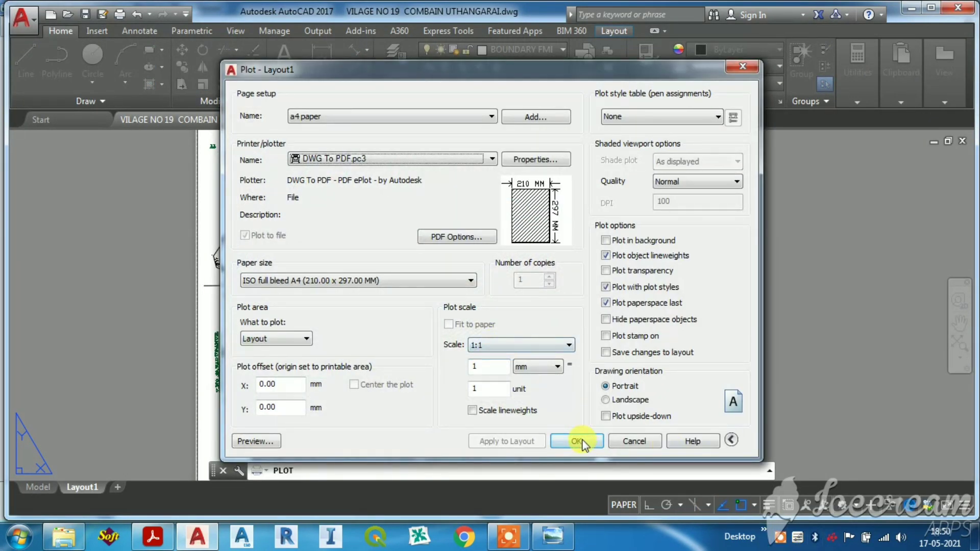
Plot Layout1 to the Desktop as VILAGE NO 19 COMBAIN UTHANGARAI-Layout1.pdf, and close the PDF to return to the drawing
left_click(576, 442)
left_click(434, 114)
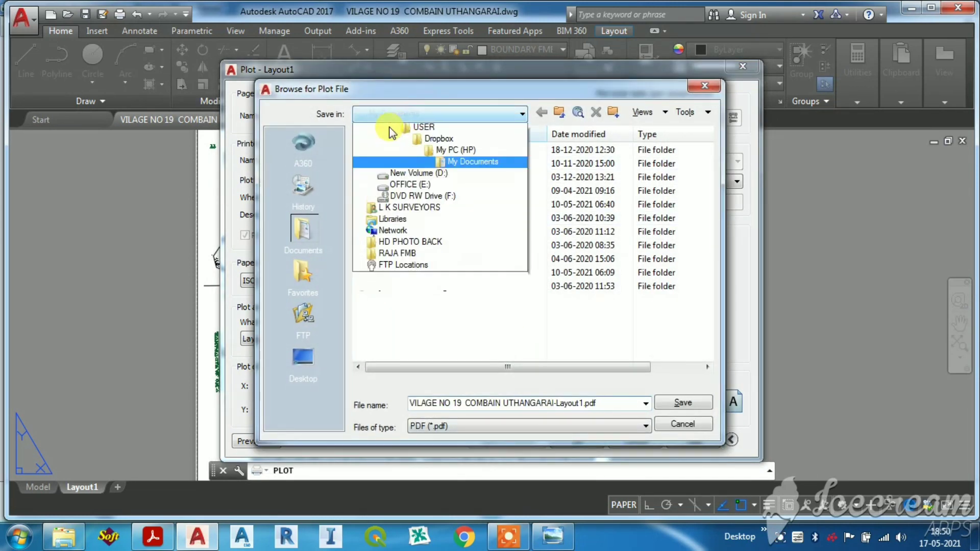
left_click(391, 128)
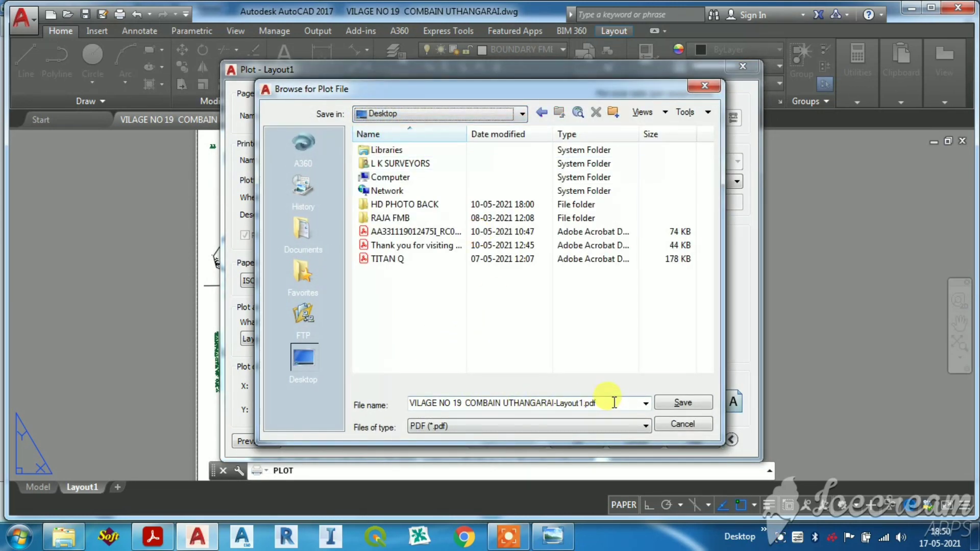
left_click(664, 403)
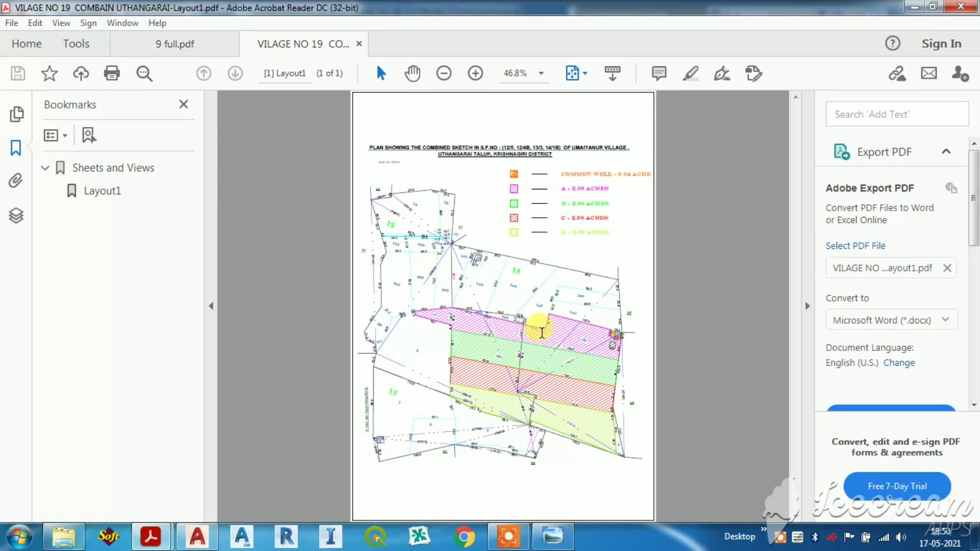
left_click(969, 8)
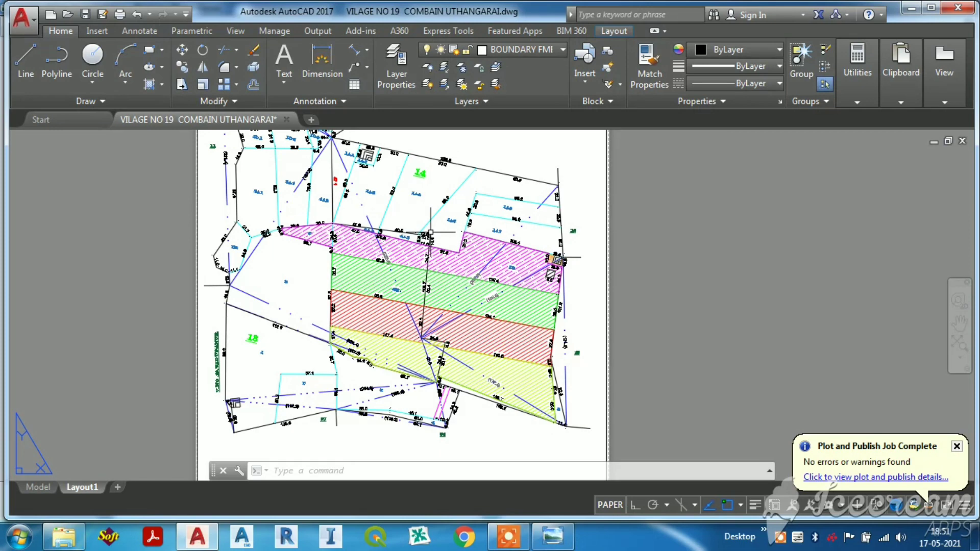
scroll(467, 338, "down", 4)
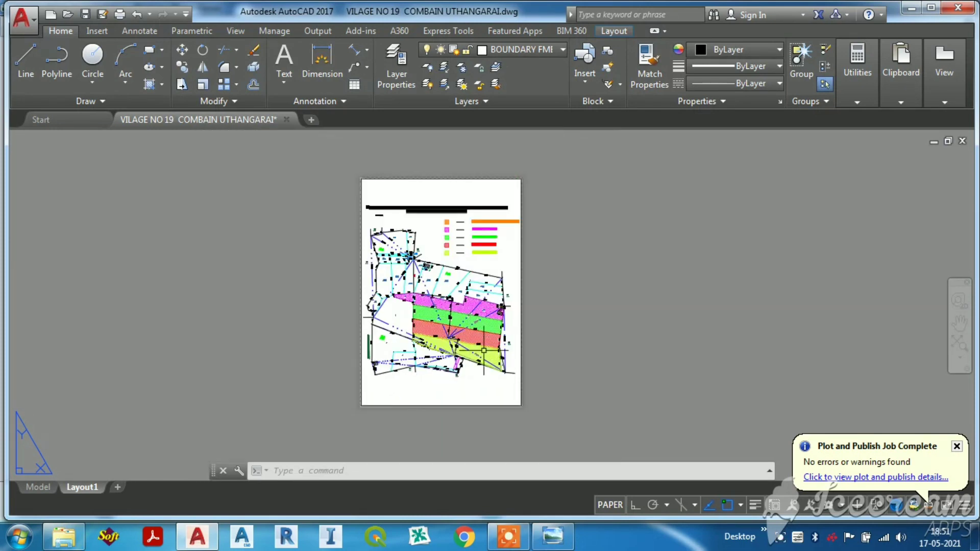